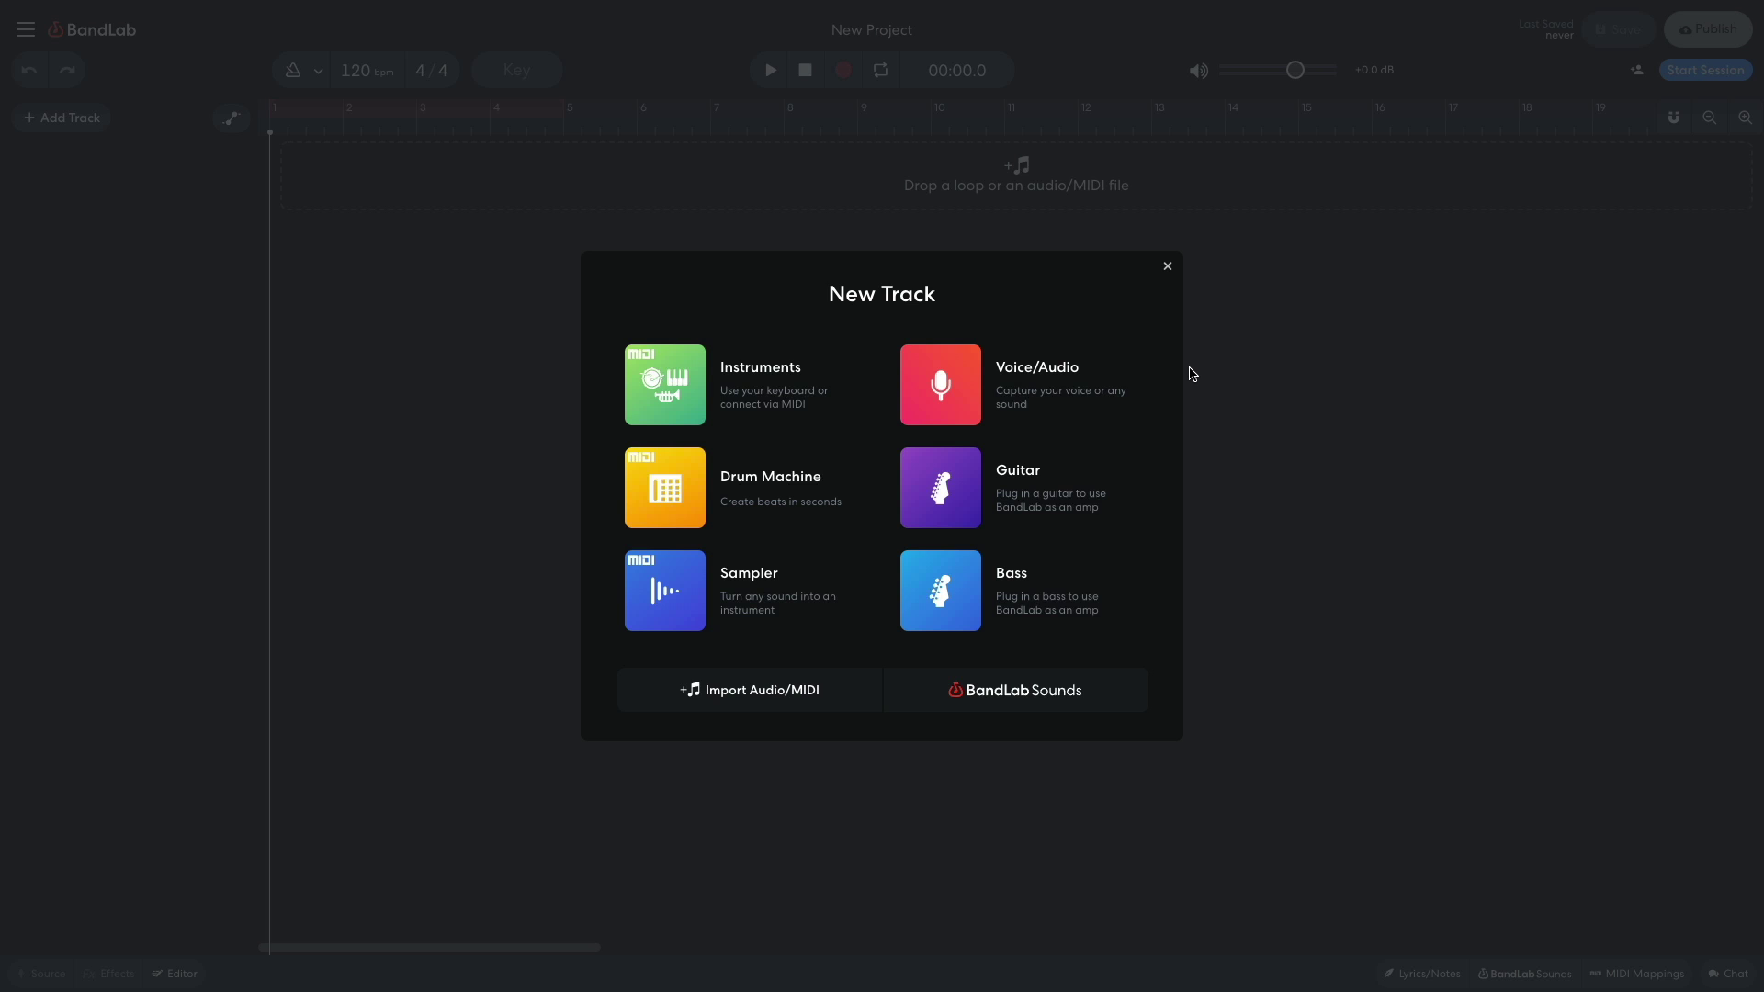
Filter the Loops library to Drum loops in the Pop / RnB genre.
left_click(1044, 691)
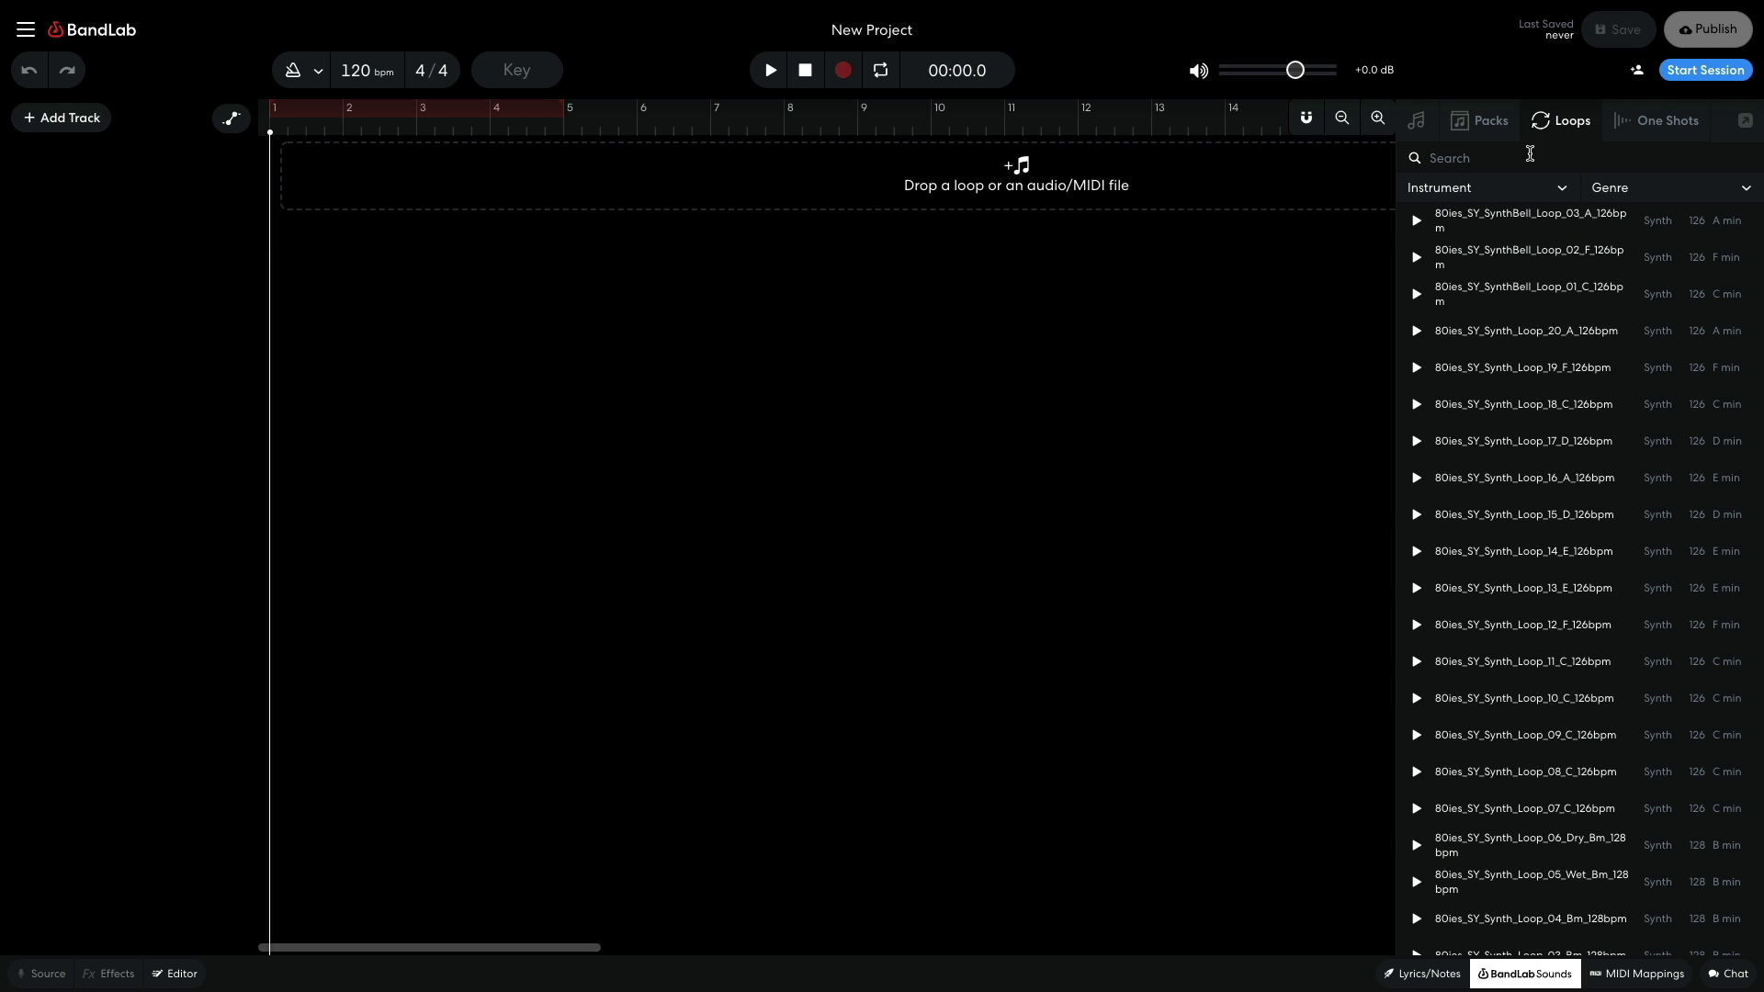
left_click(1511, 195)
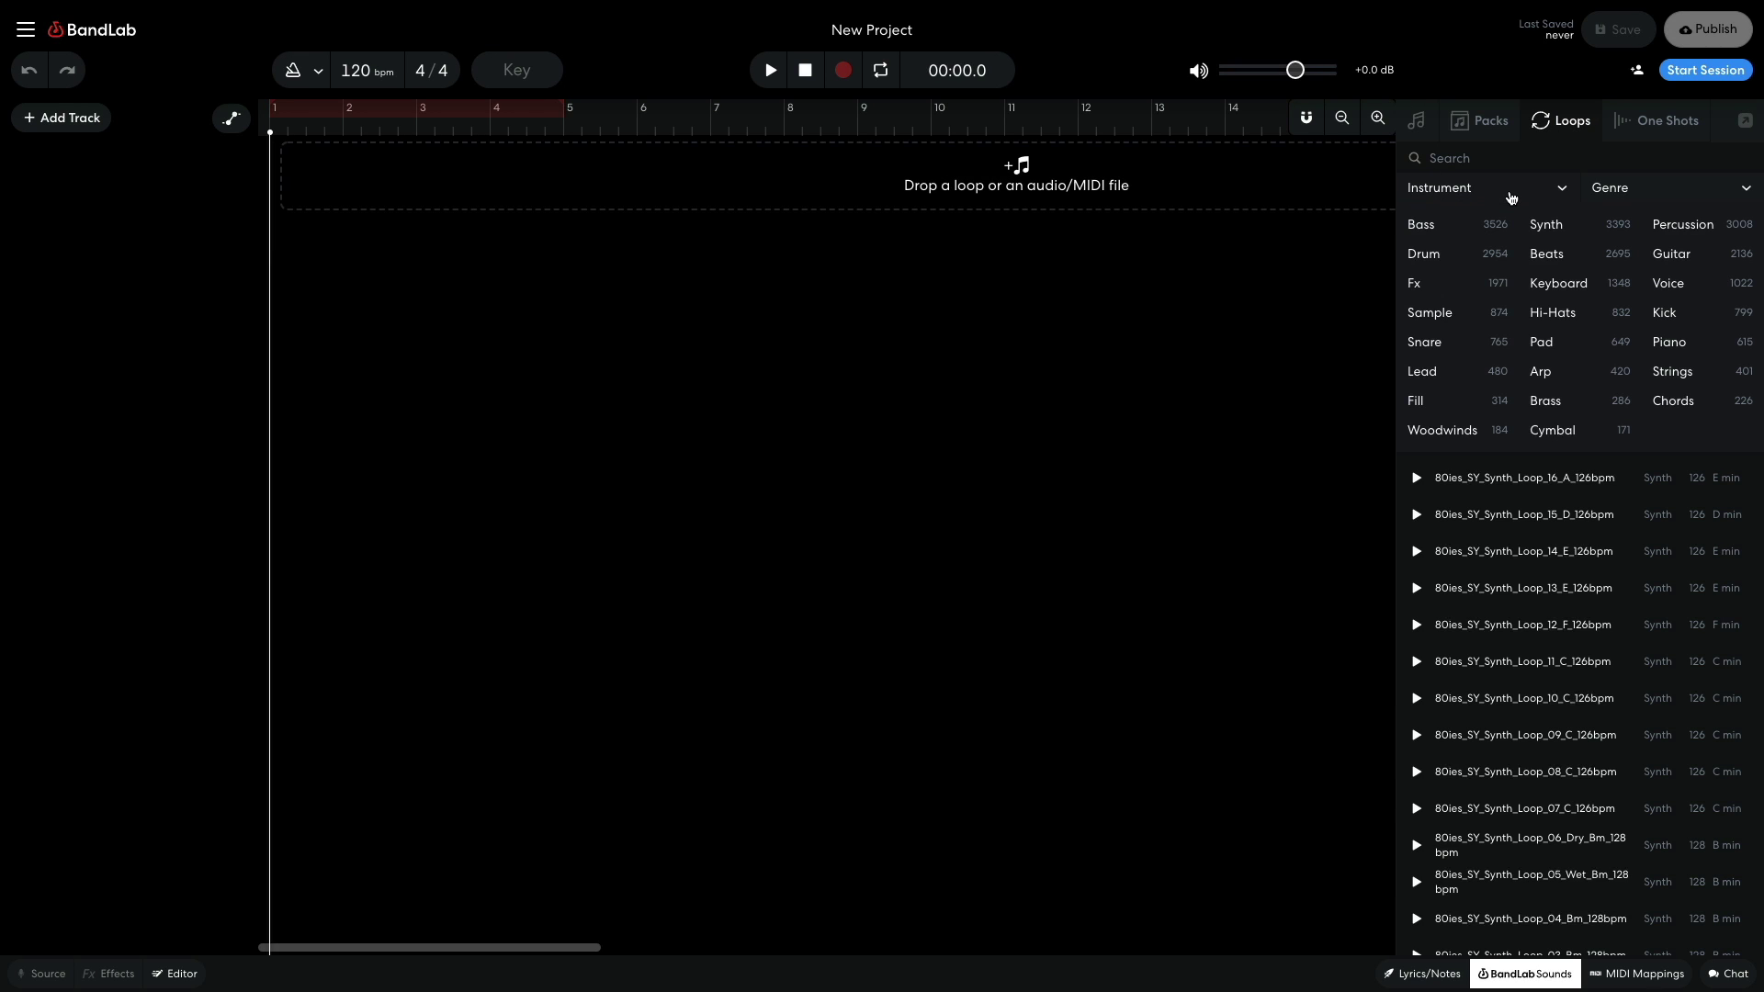
left_click(1464, 254)
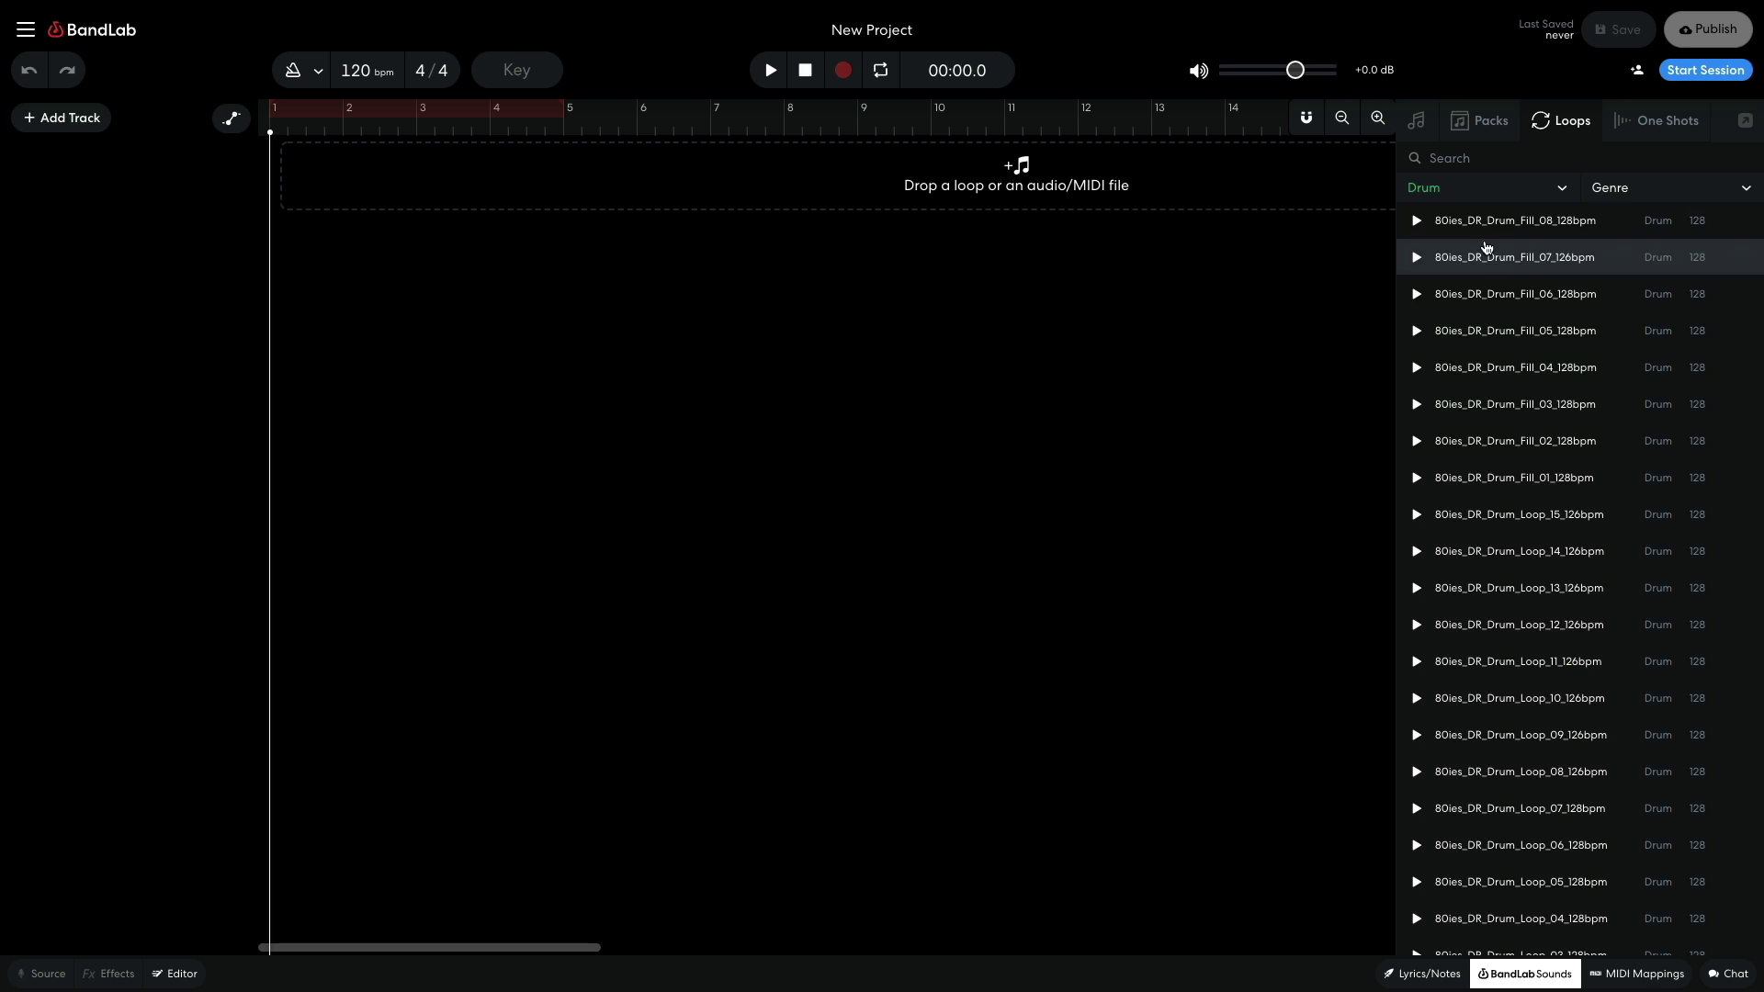
left_click(1627, 188)
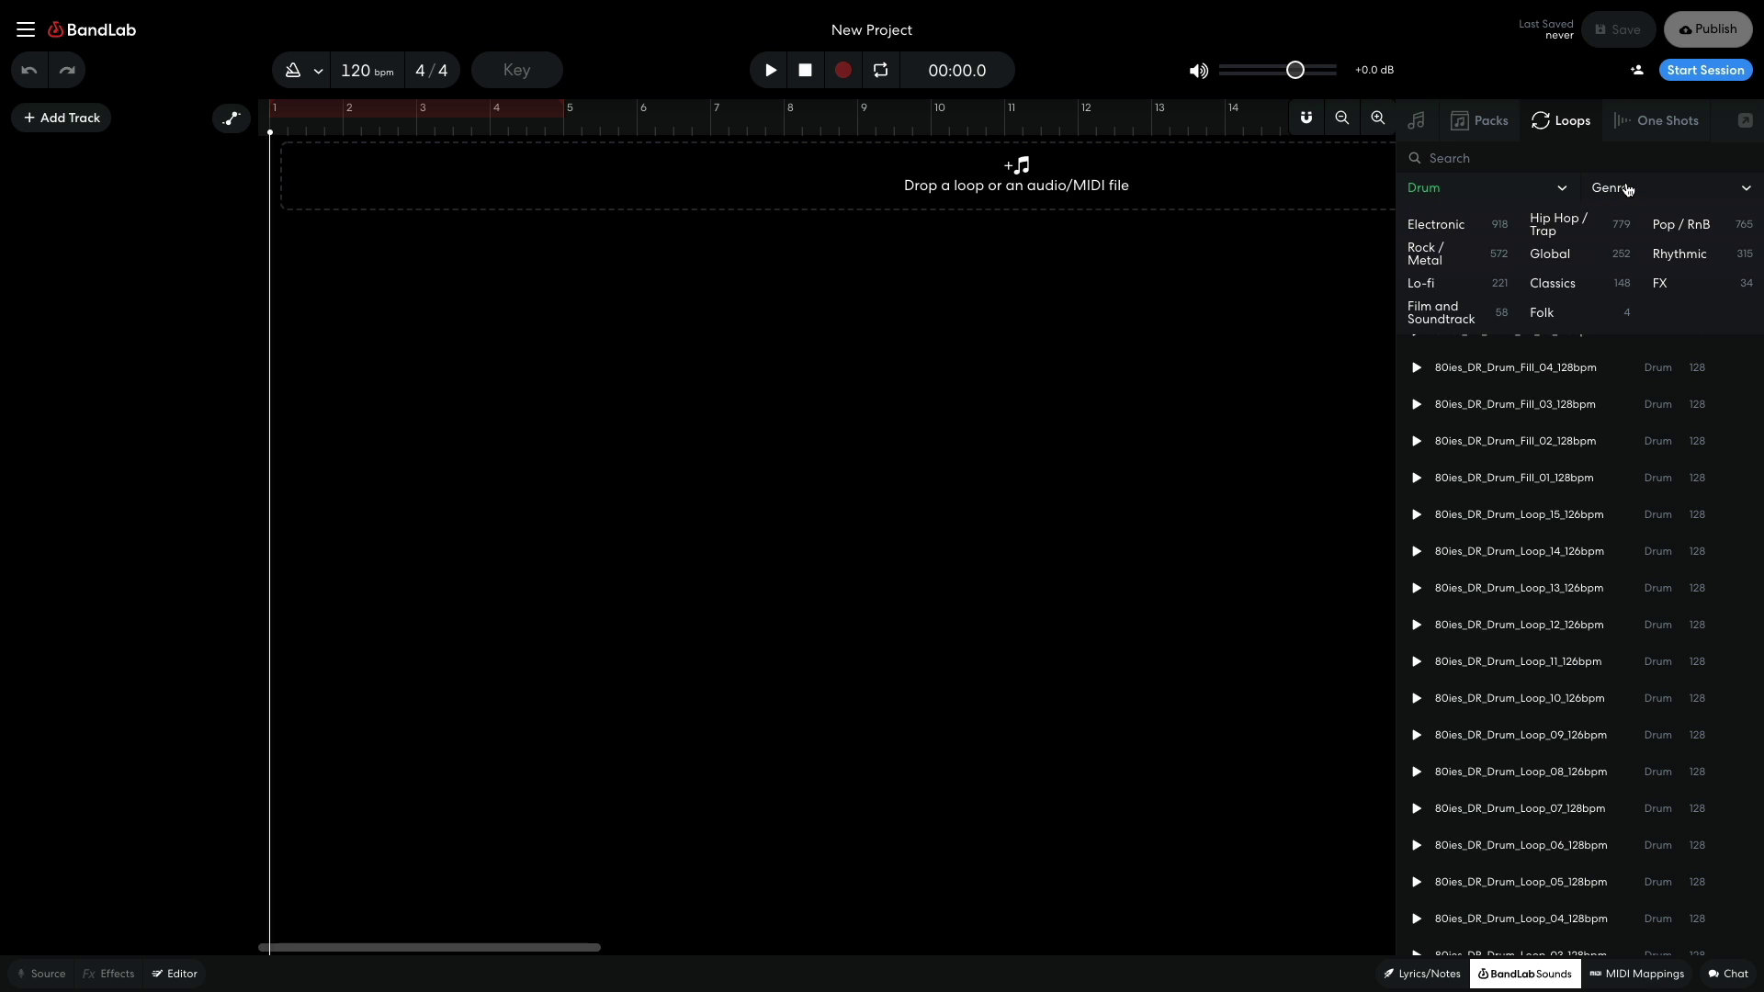
left_click(1679, 226)
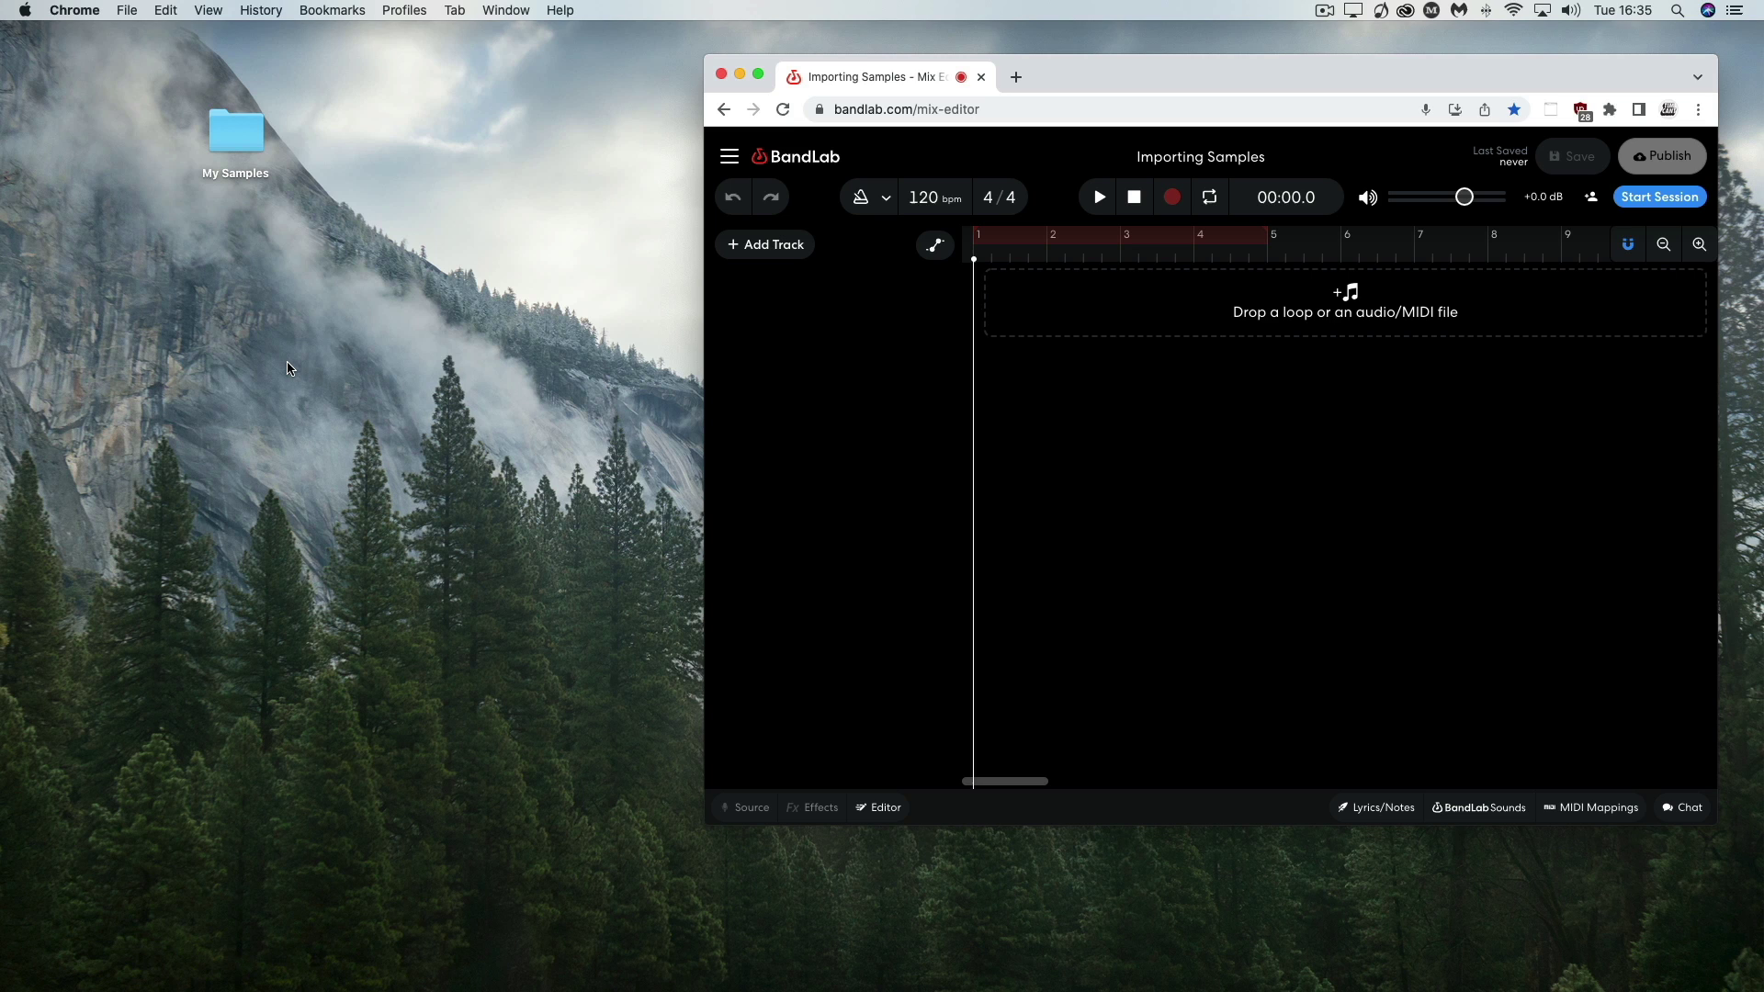
Drop House beat.wav from My Samples into BandLab at bar 1 and play it.
double_click(237, 126)
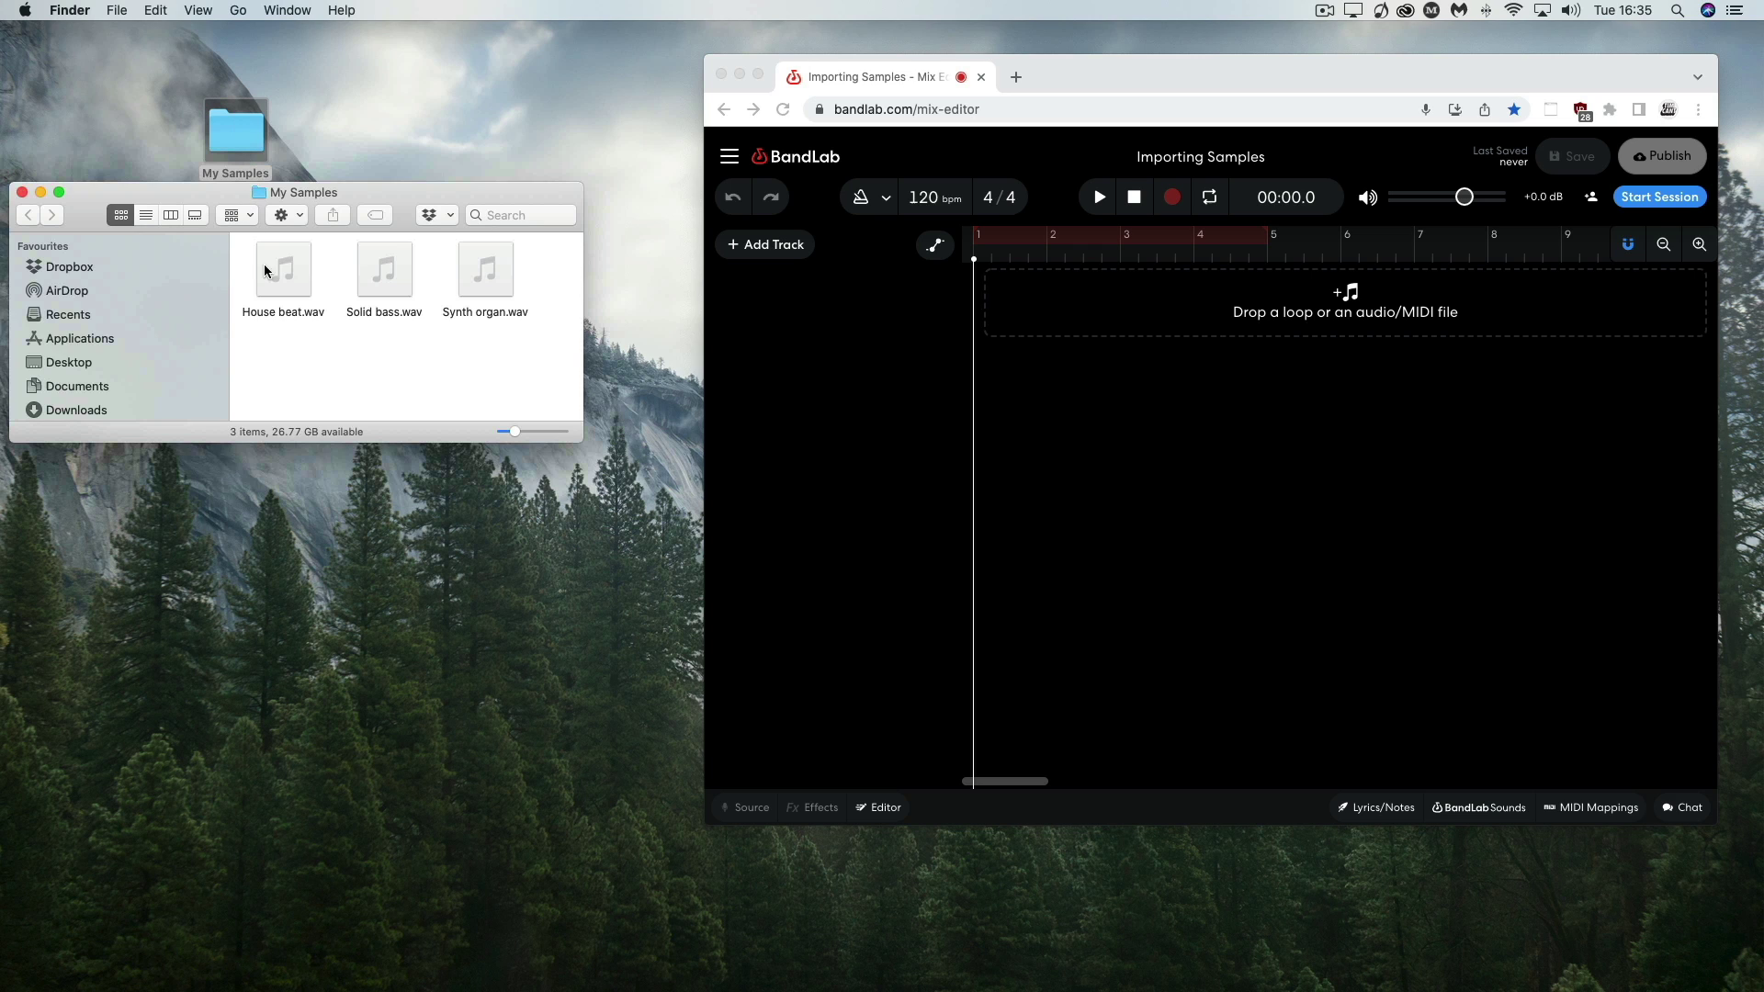
left_click_drag(283, 268, 1012, 288)
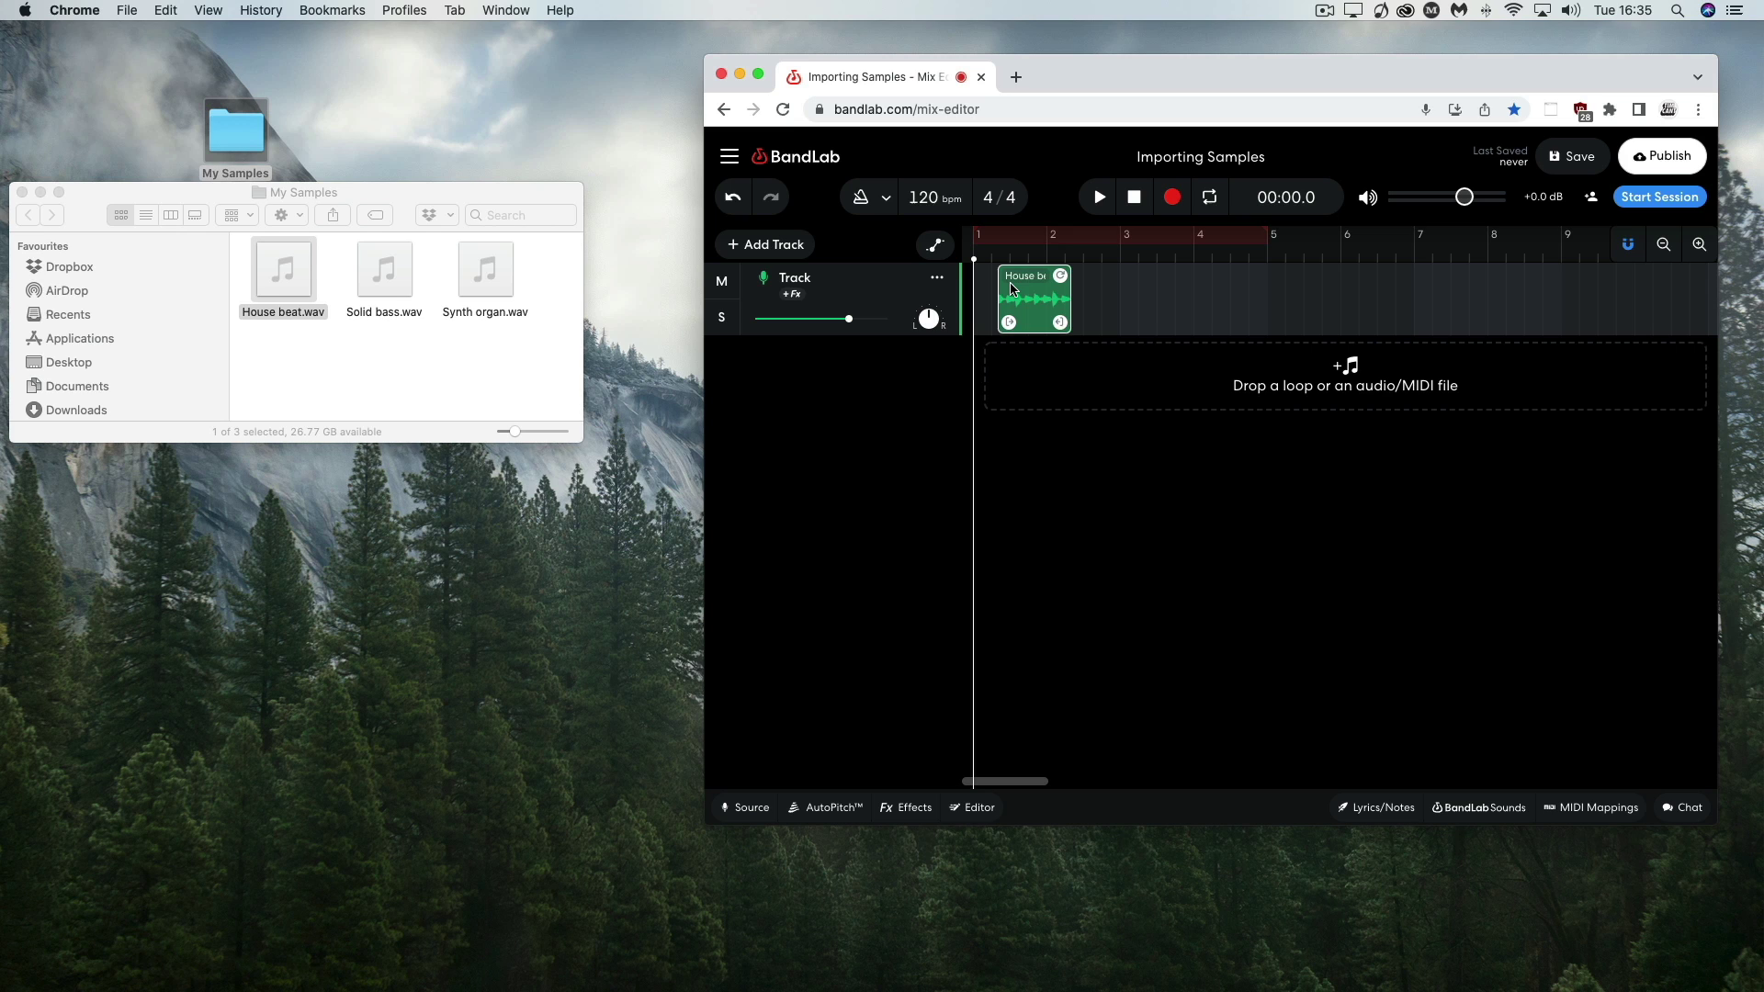
left_click_drag(1011, 288, 987, 290)
key("space")
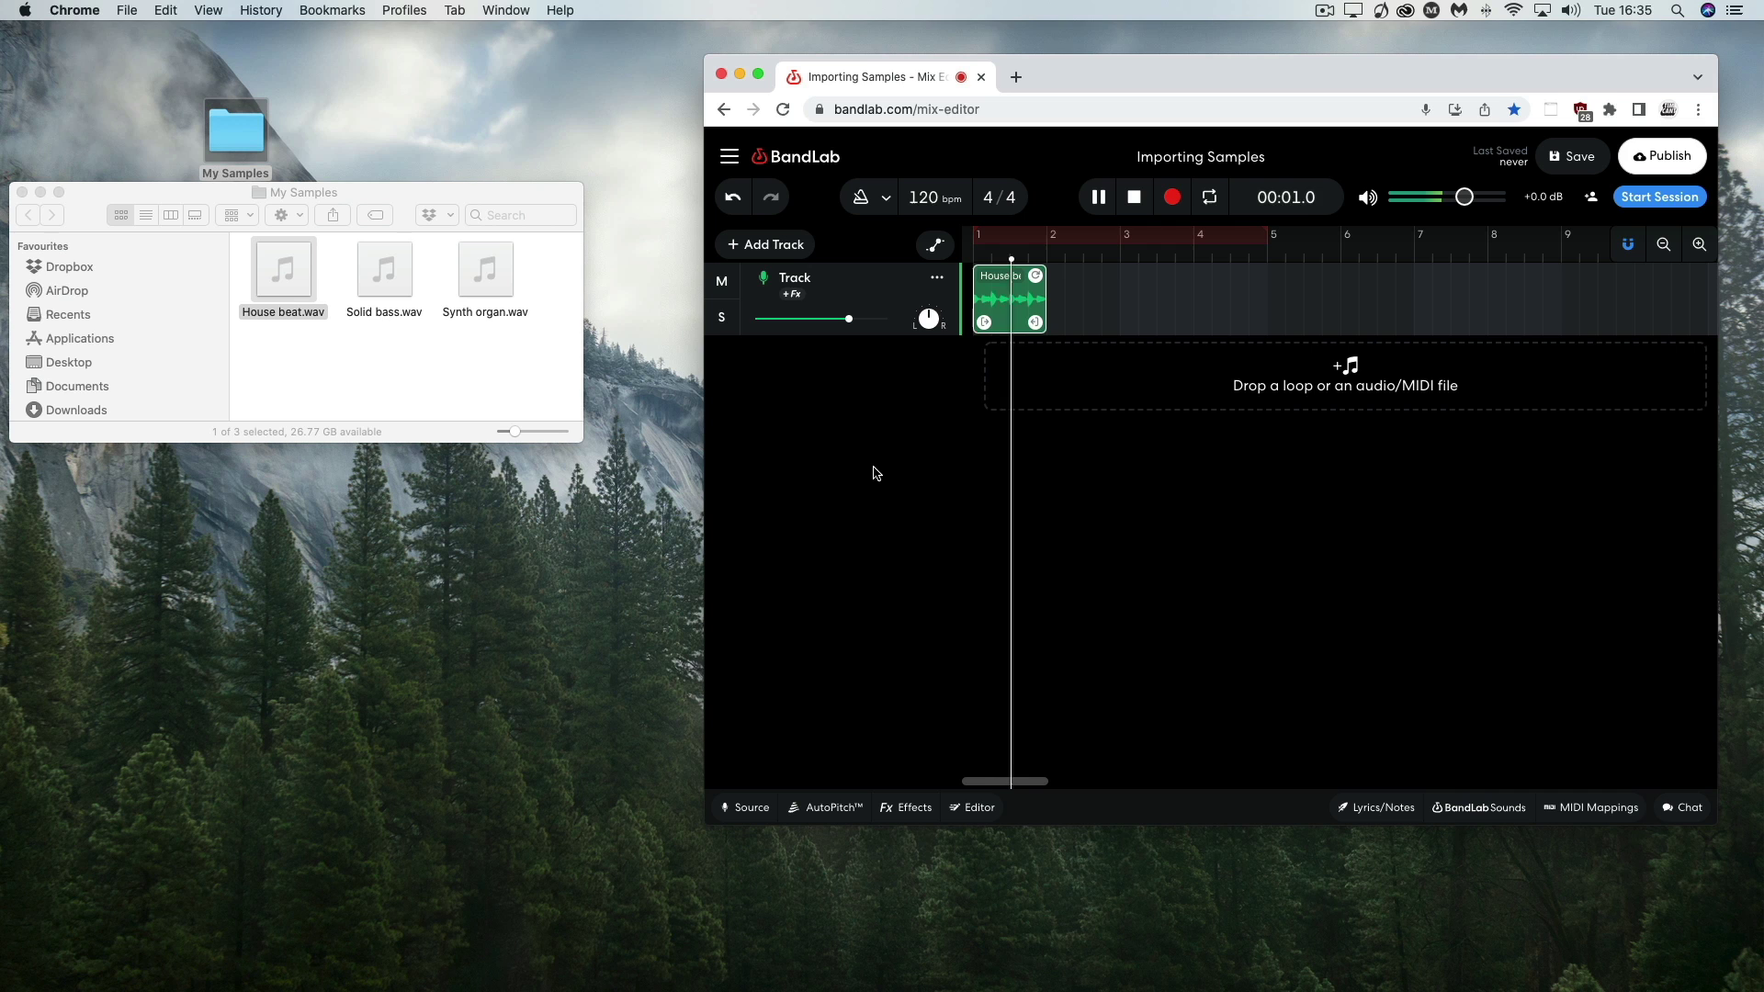
Stop playback, loop the House beat clip out to bar 3 and add a fade-out.
key("space")
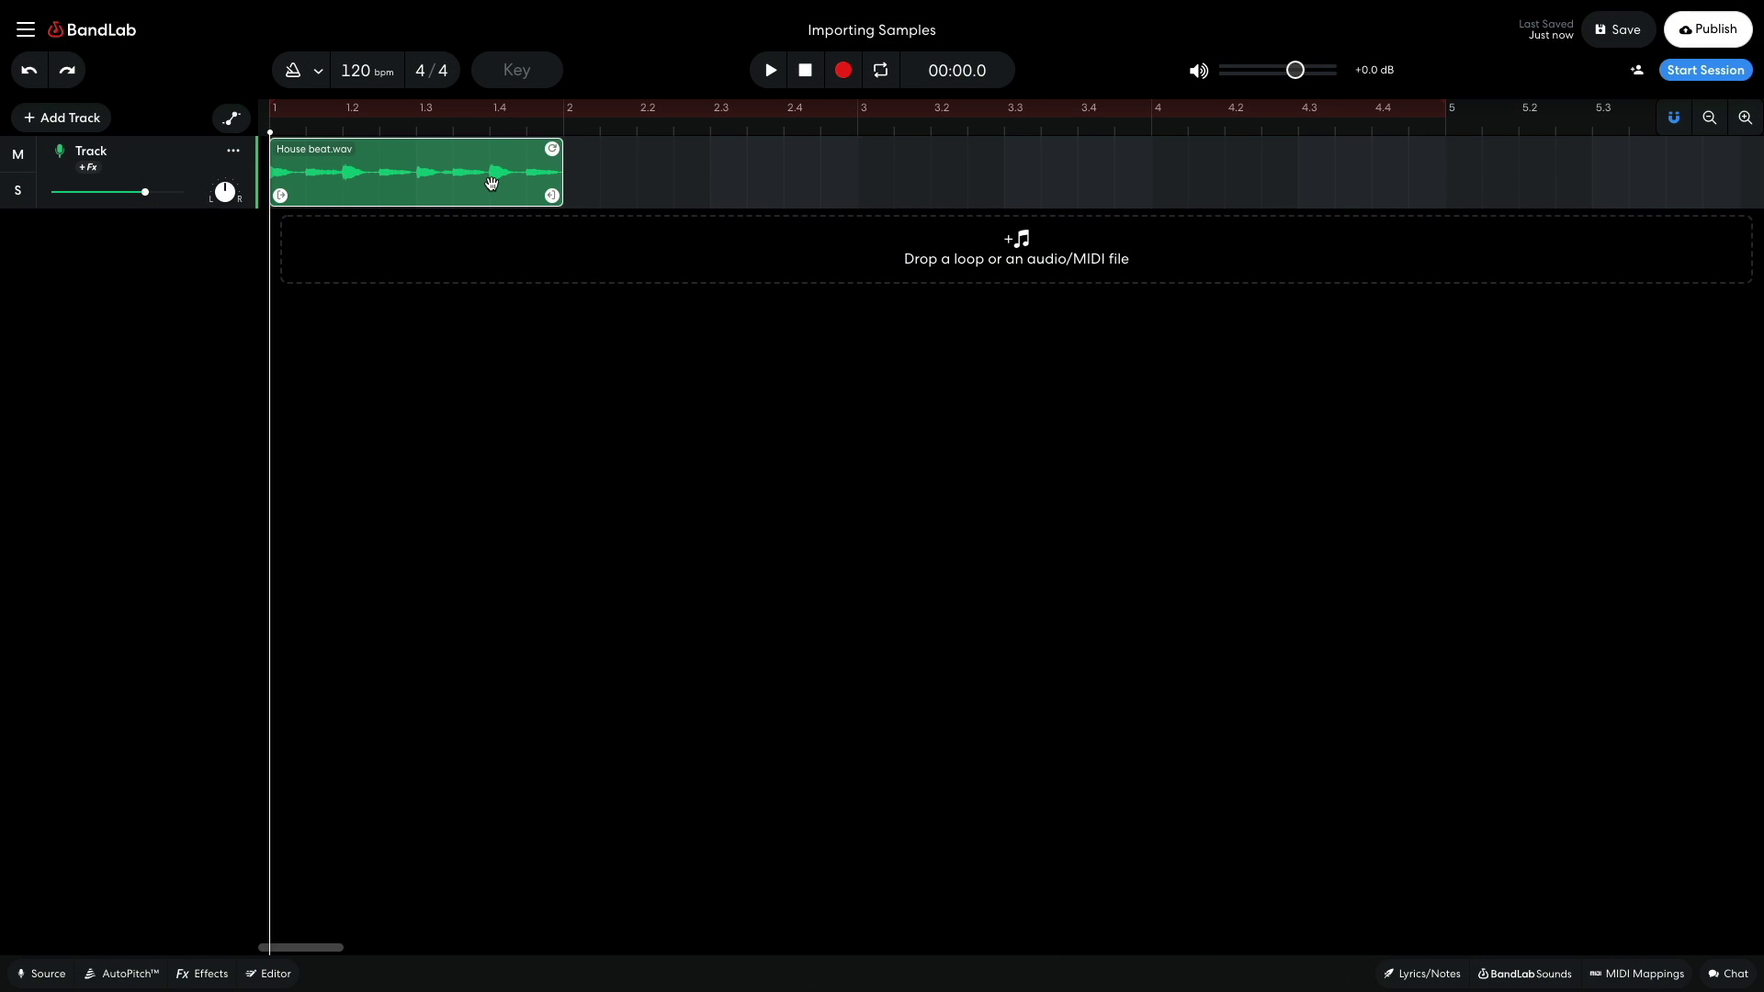
left_click_drag(542, 190, 846, 147)
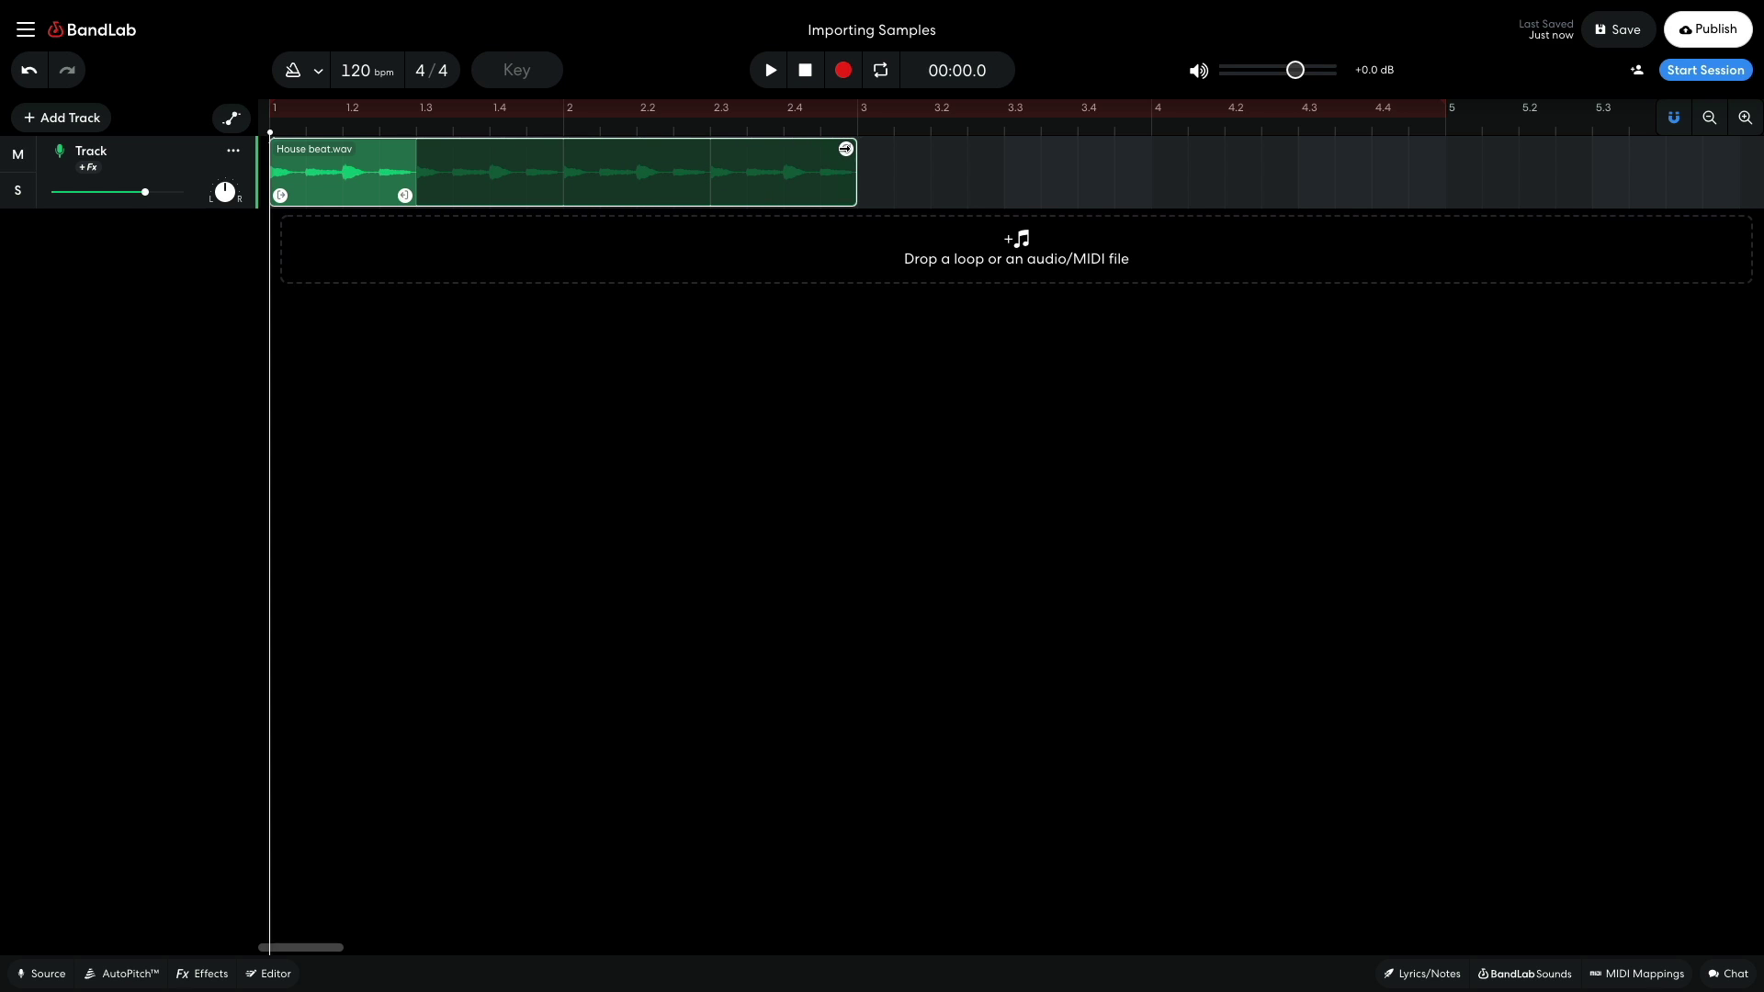
double_click(600, 169)
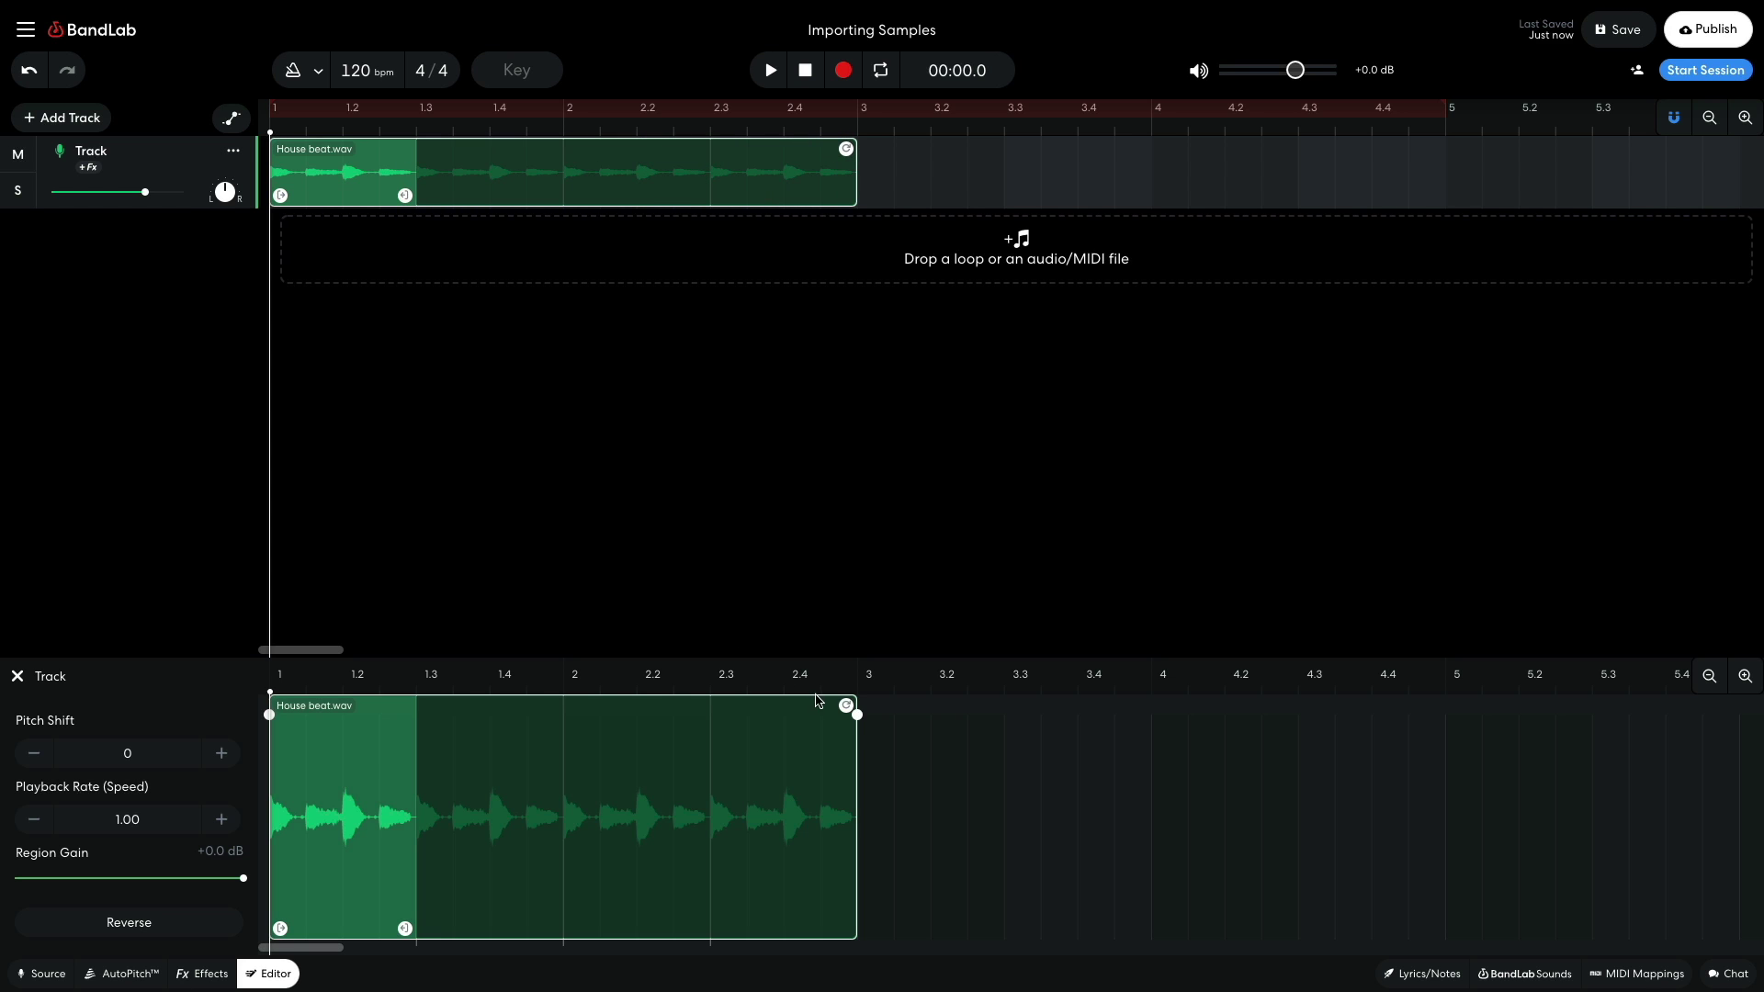
left_click_drag(849, 706, 600, 716)
Reverse the clip, set pitch shift to 4 and playback speed to 1.20.
left_click(193, 922)
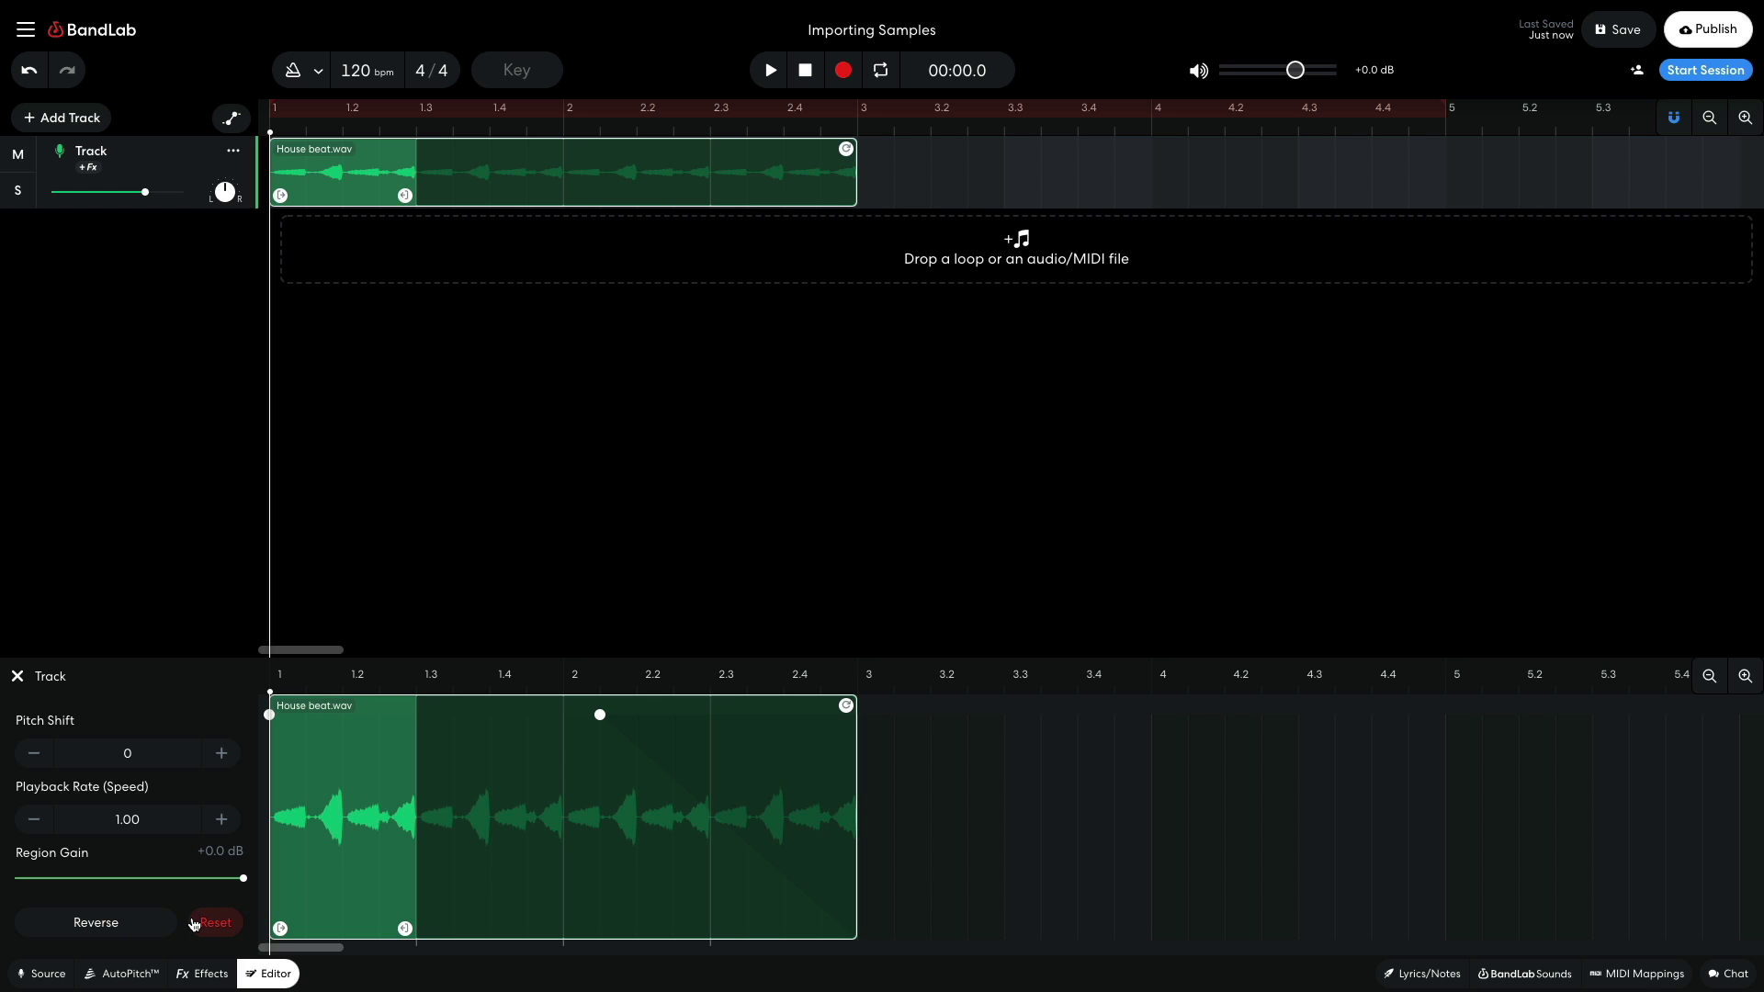
left_click(222, 753)
left_click(222, 754)
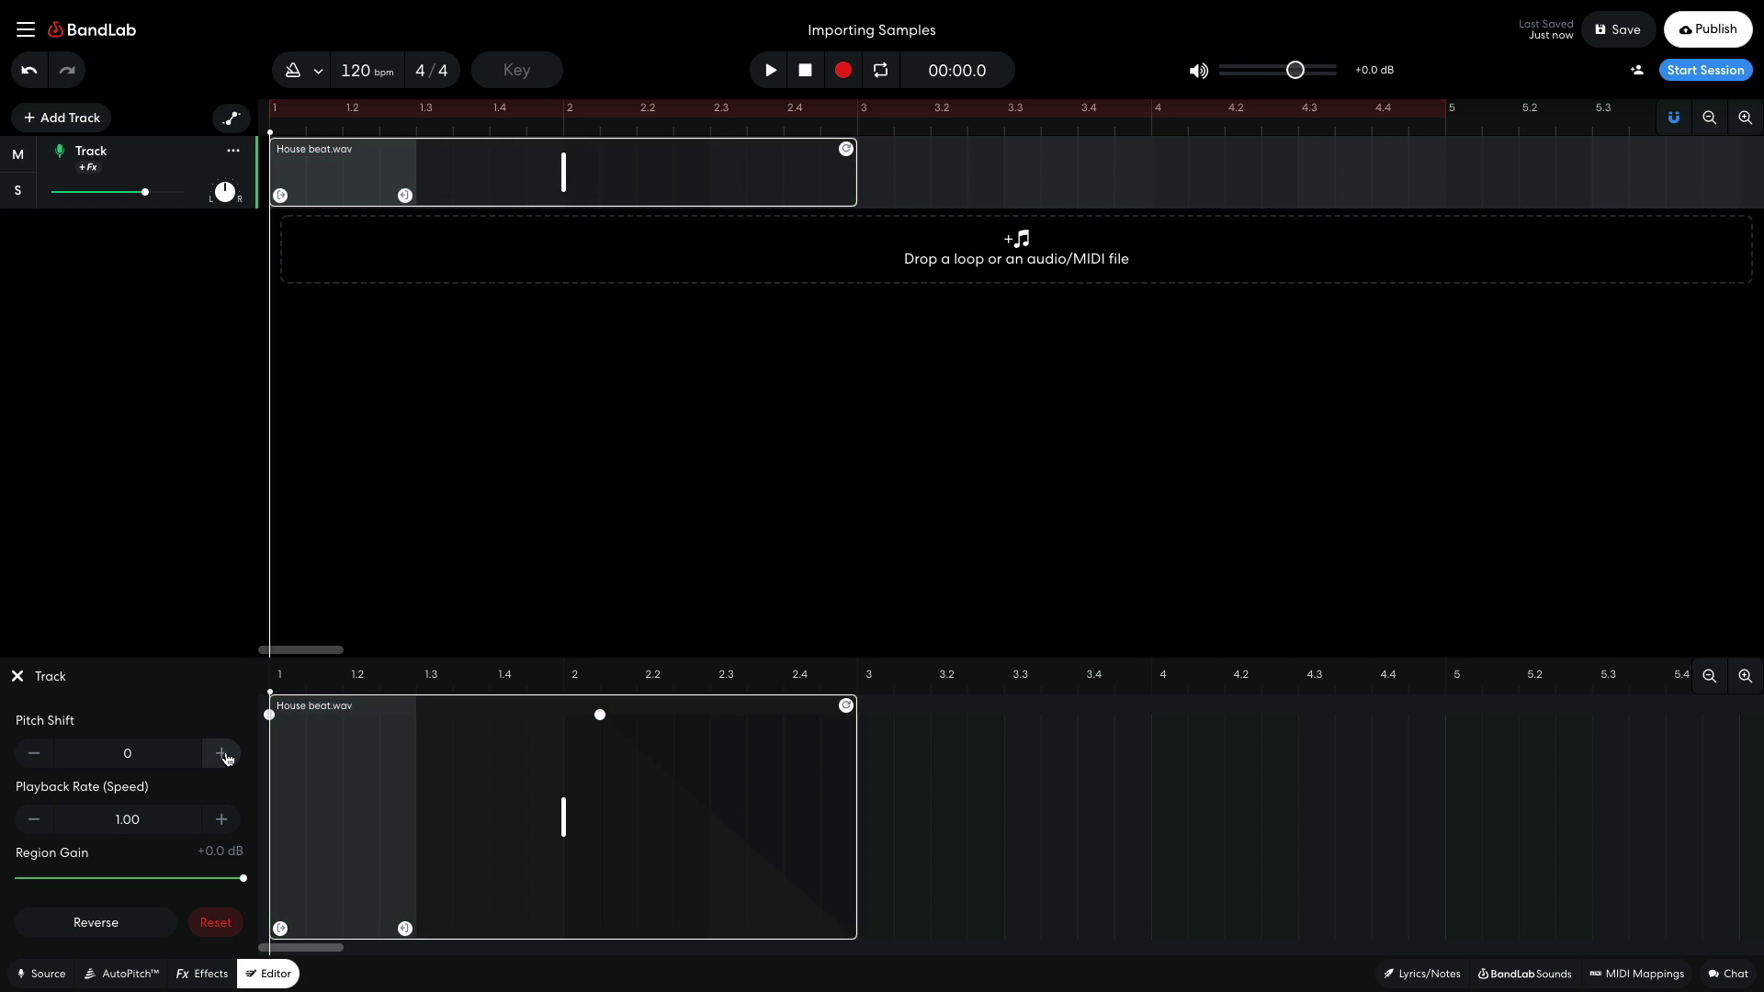
left_click(222, 753)
left_click(221, 754)
left_click(221, 819)
left_click(222, 819)
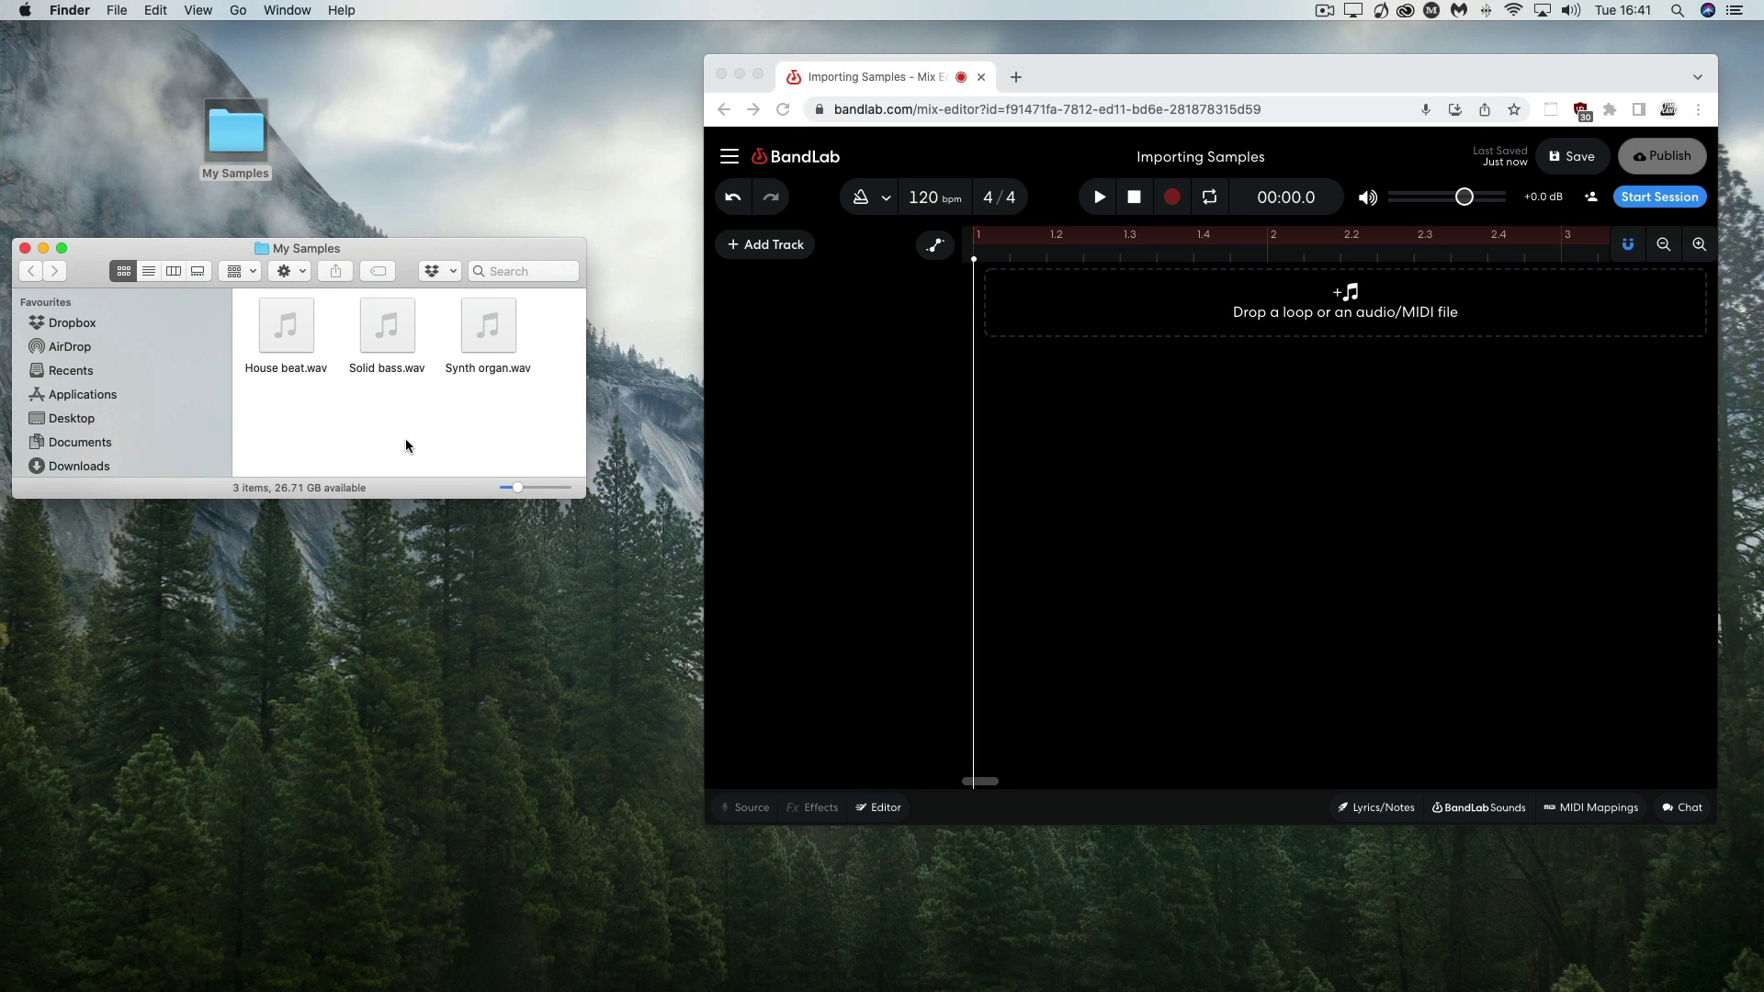
Import House beat.wav, Solid bass.wav and Synth organ.wav as three tracks and play them.
left_click_drag(278, 437, 501, 335)
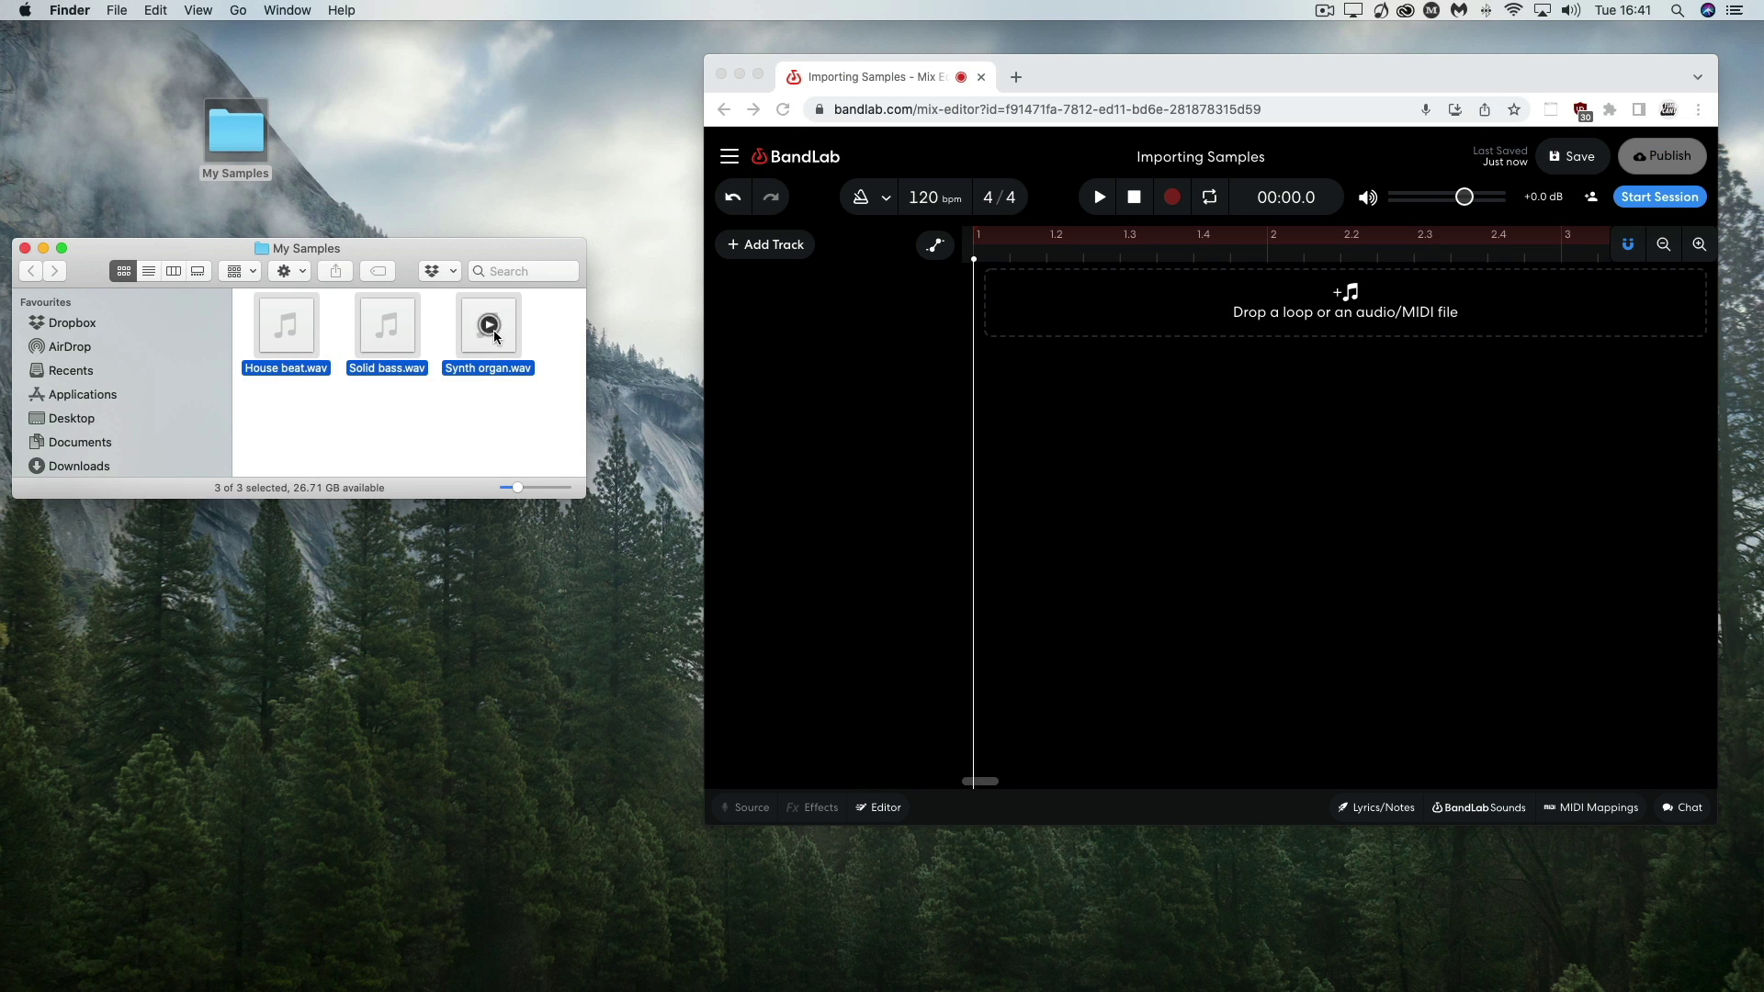
left_click_drag(281, 341, 1032, 314)
left_click(1007, 259)
key("space")
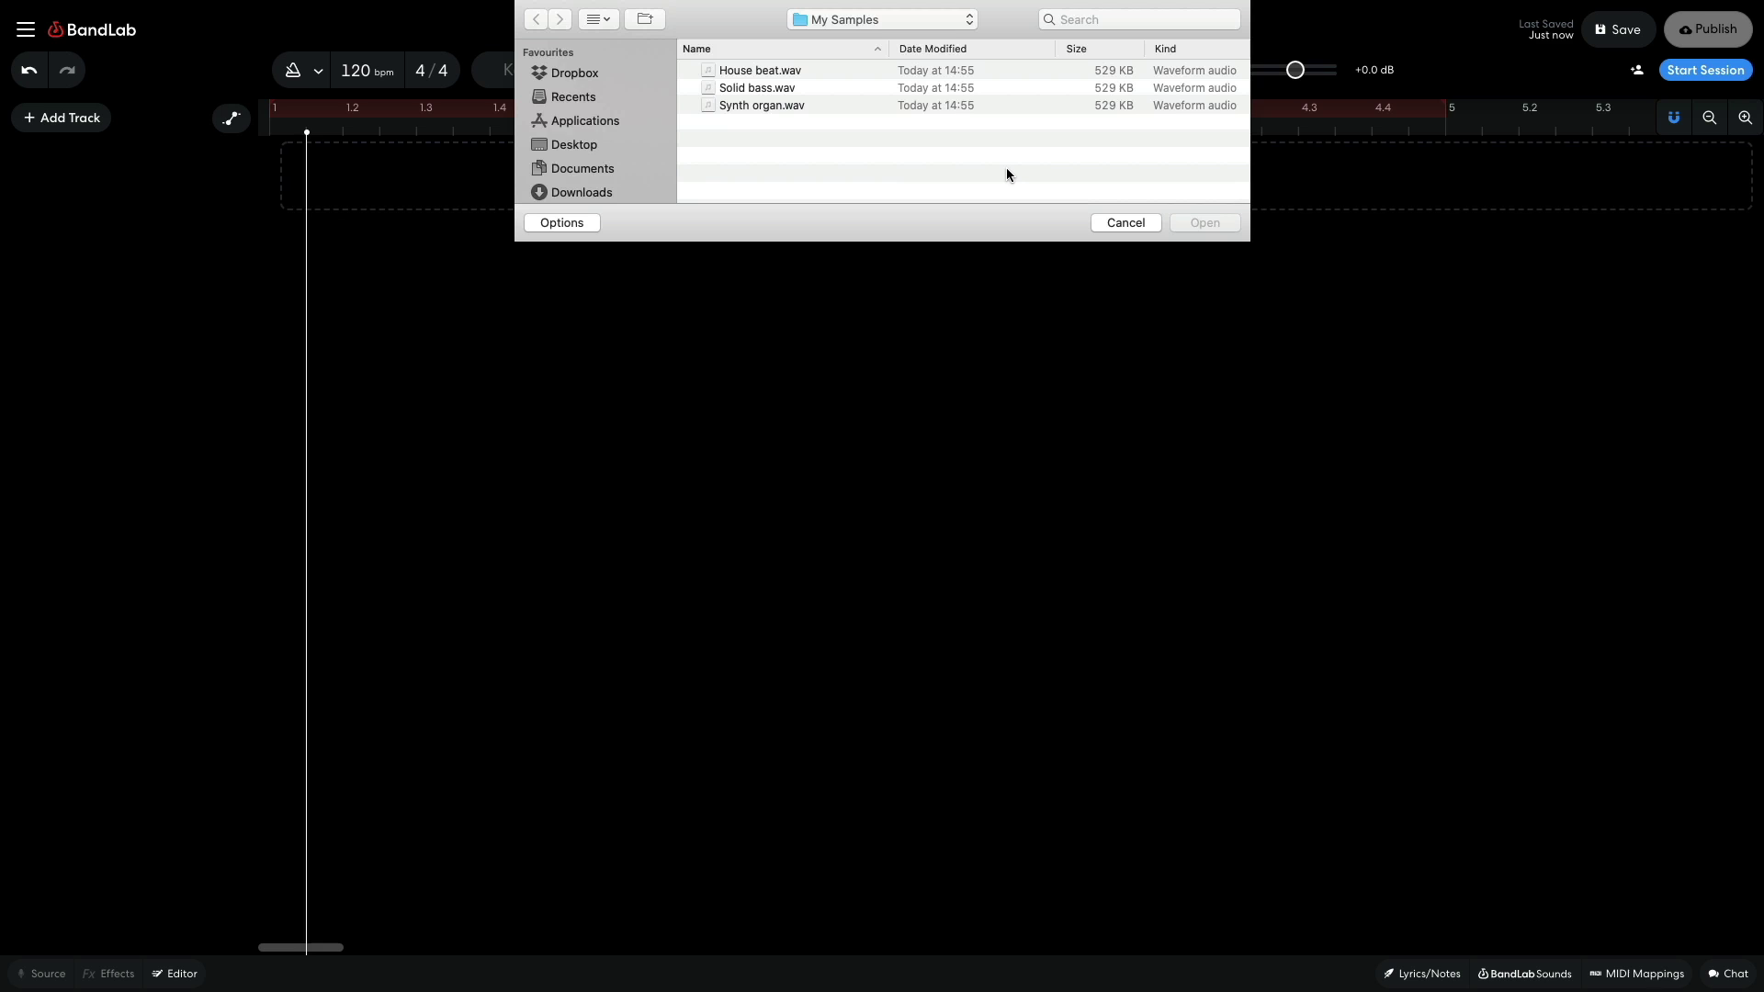
Choose House beat.wav from My Samples in the file dialog and import it.
left_click(777, 74)
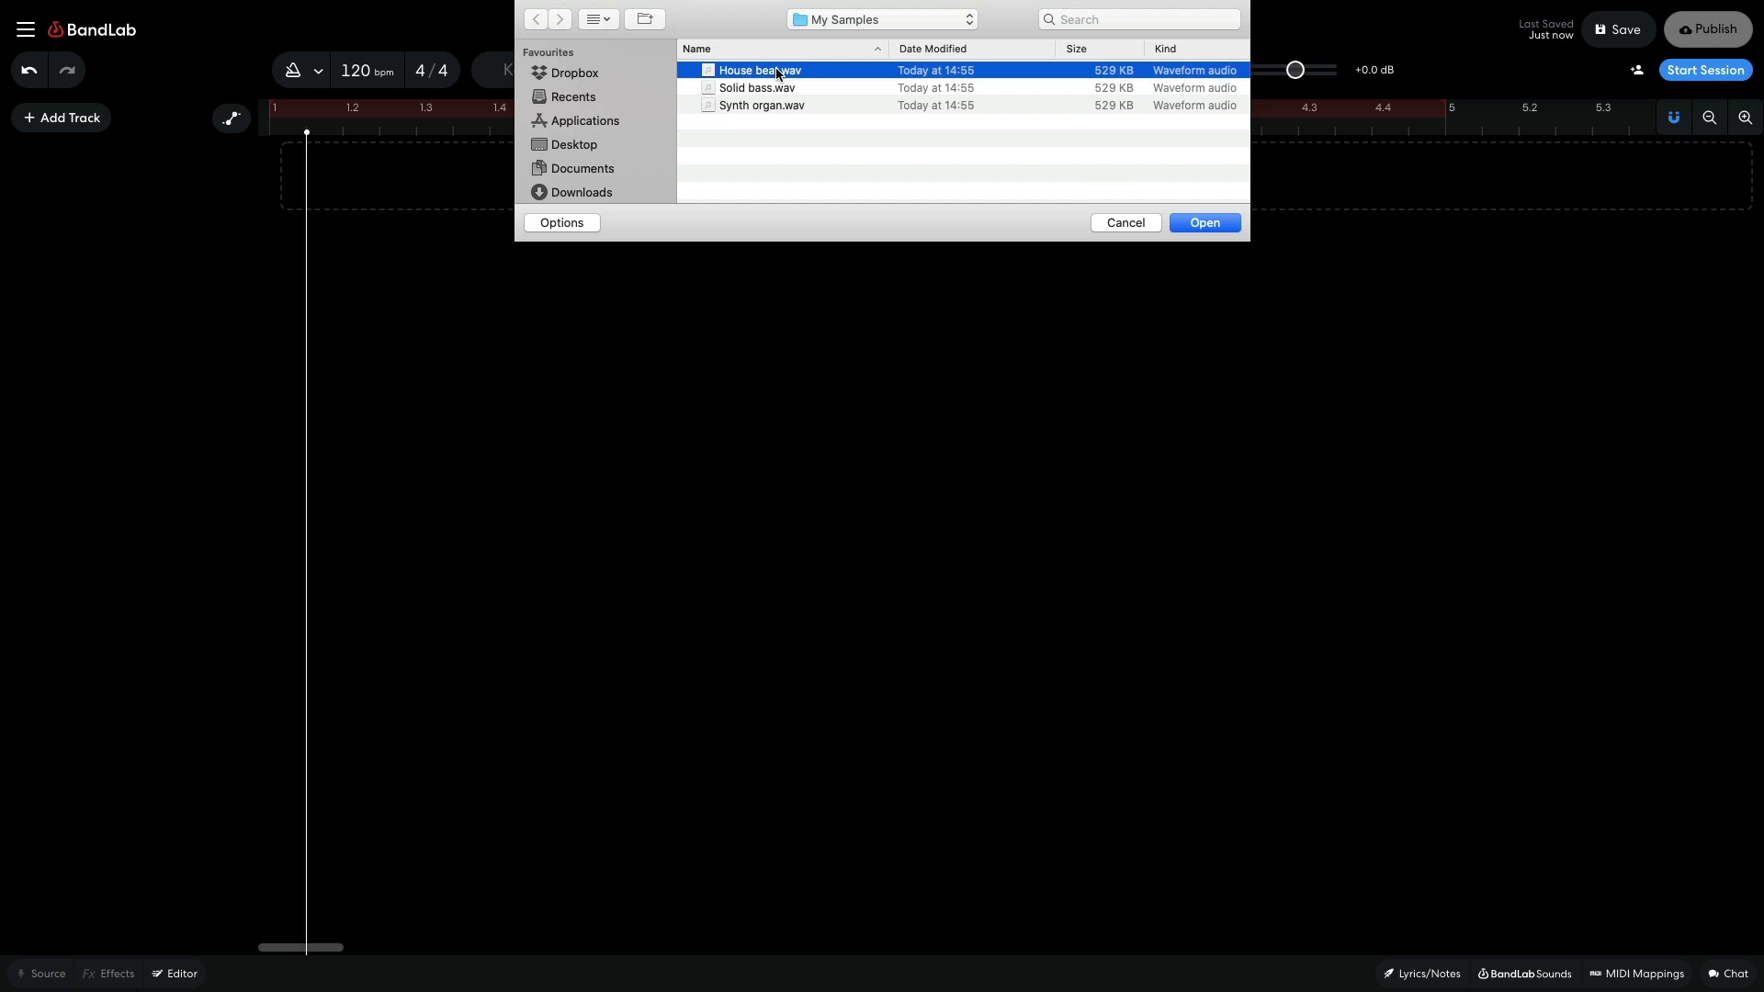
left_click(1204, 224)
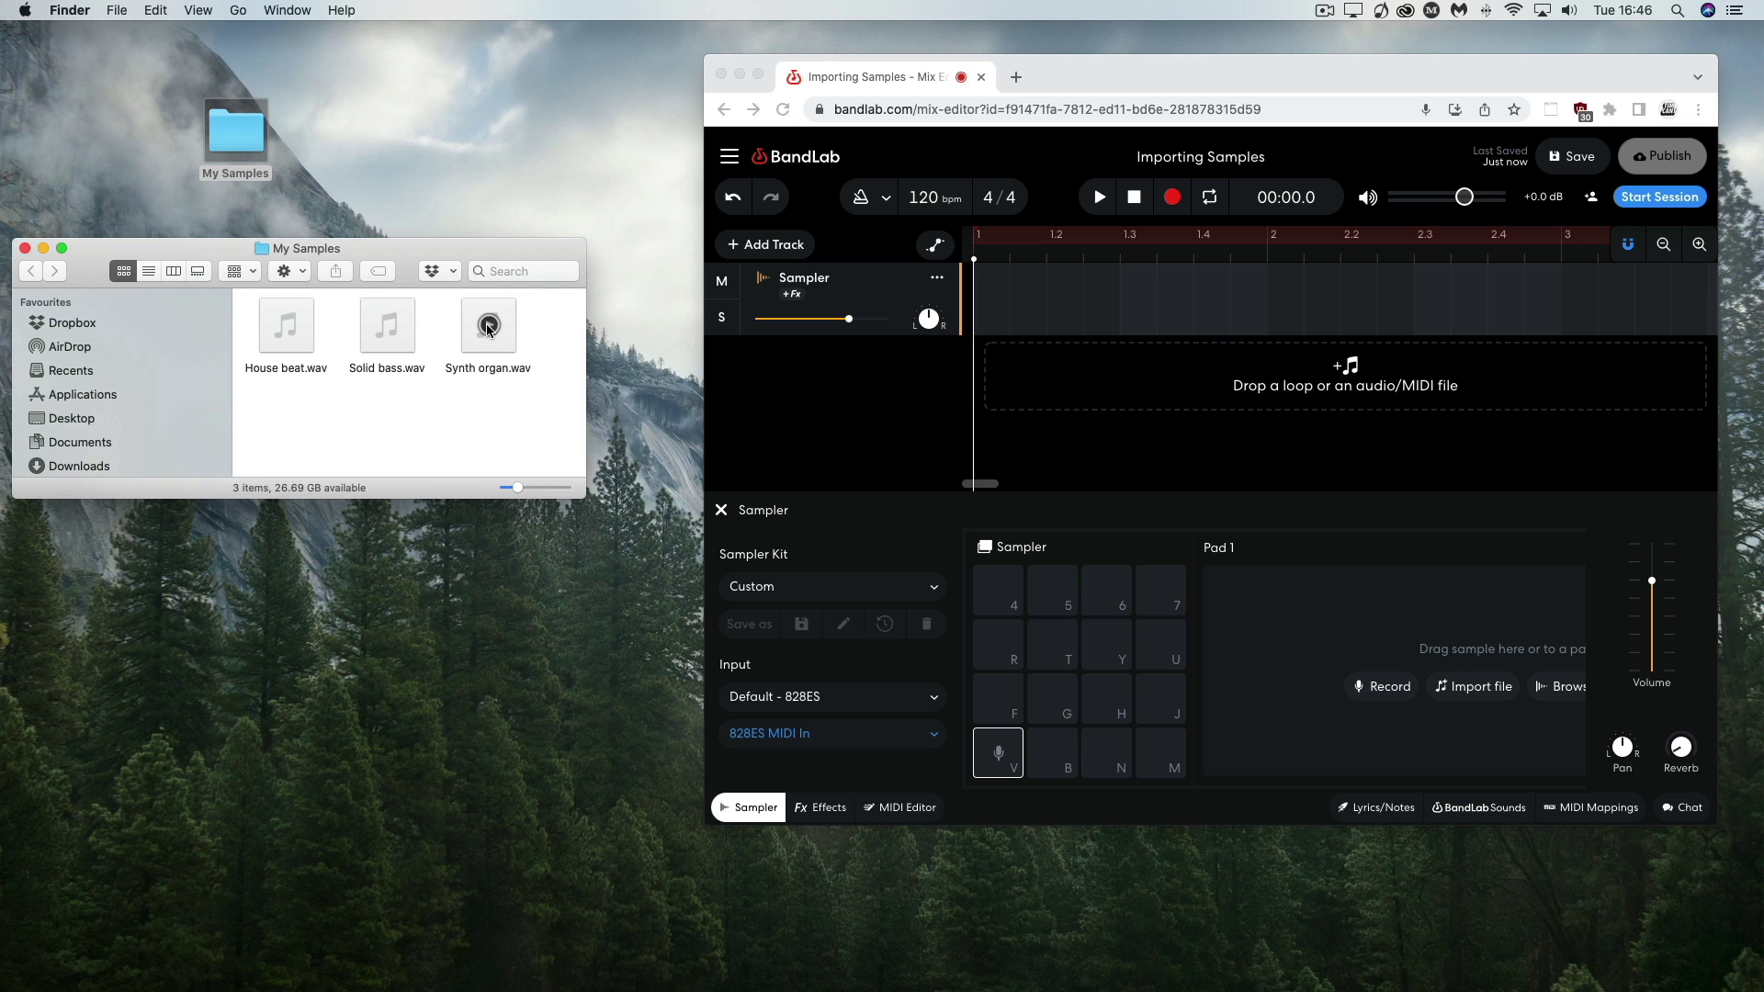
Load Synth organ.wav onto sampler Pad 1 and Solid bass.wav onto Pad 2.
left_click_drag(488, 324, 1000, 754)
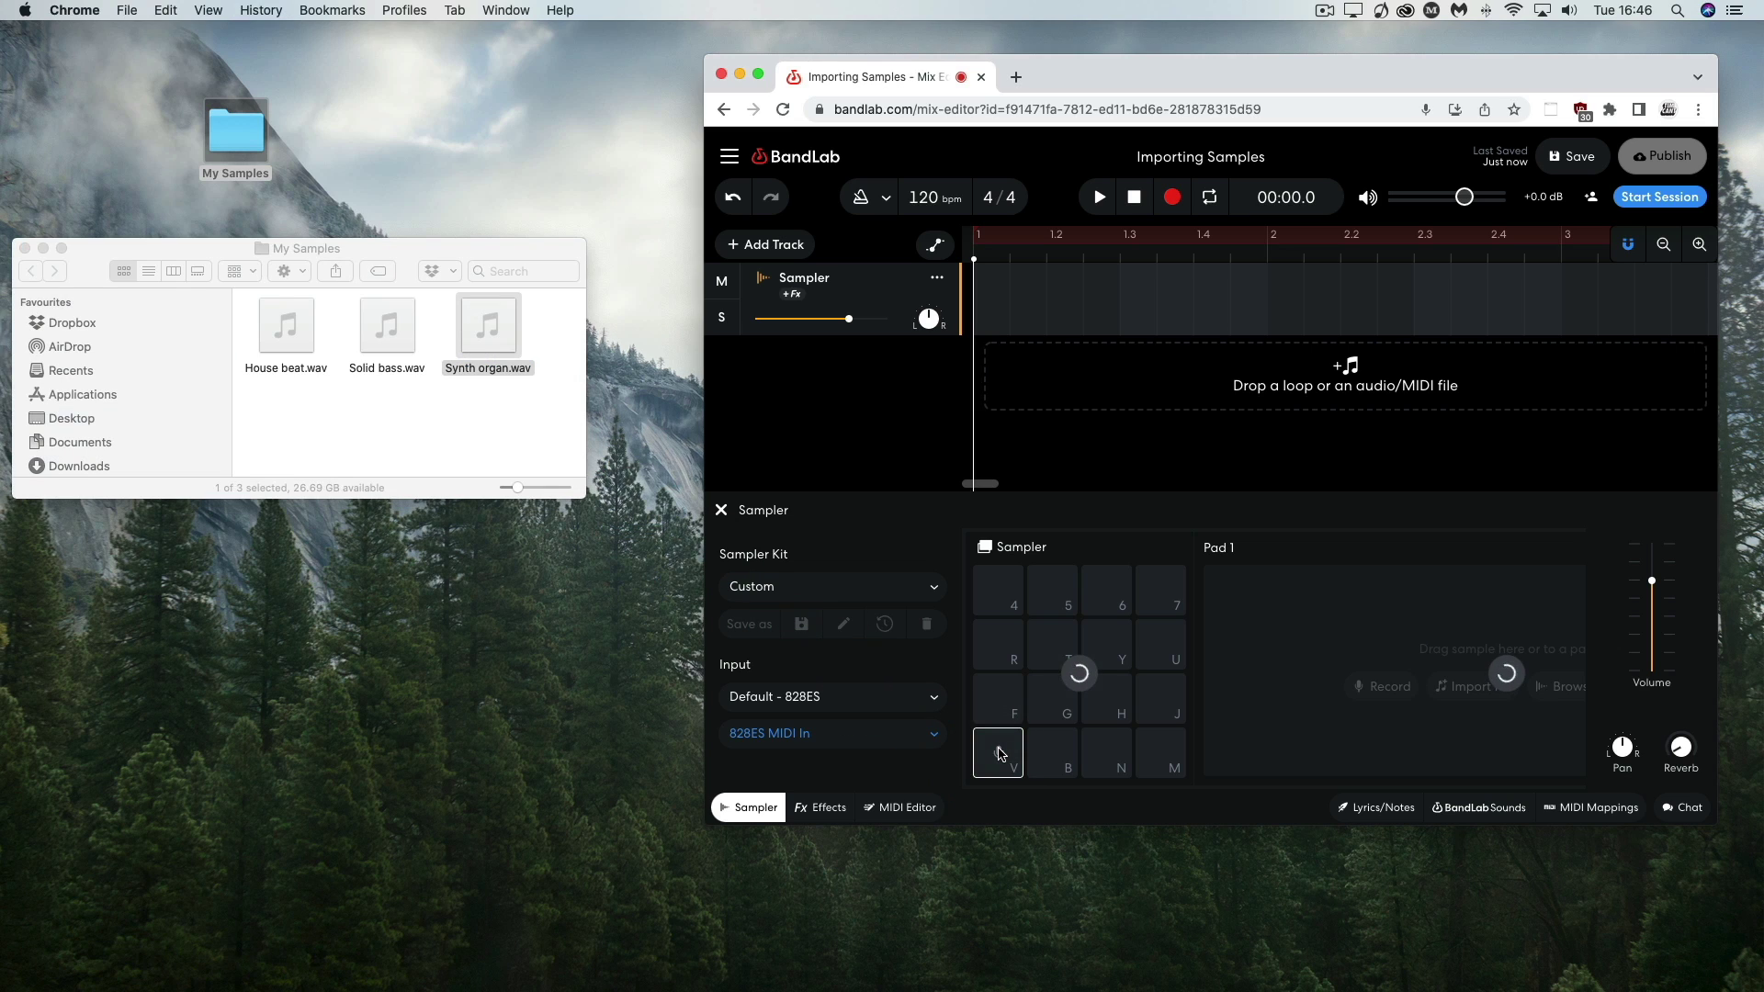
key("ctrl+super+f")
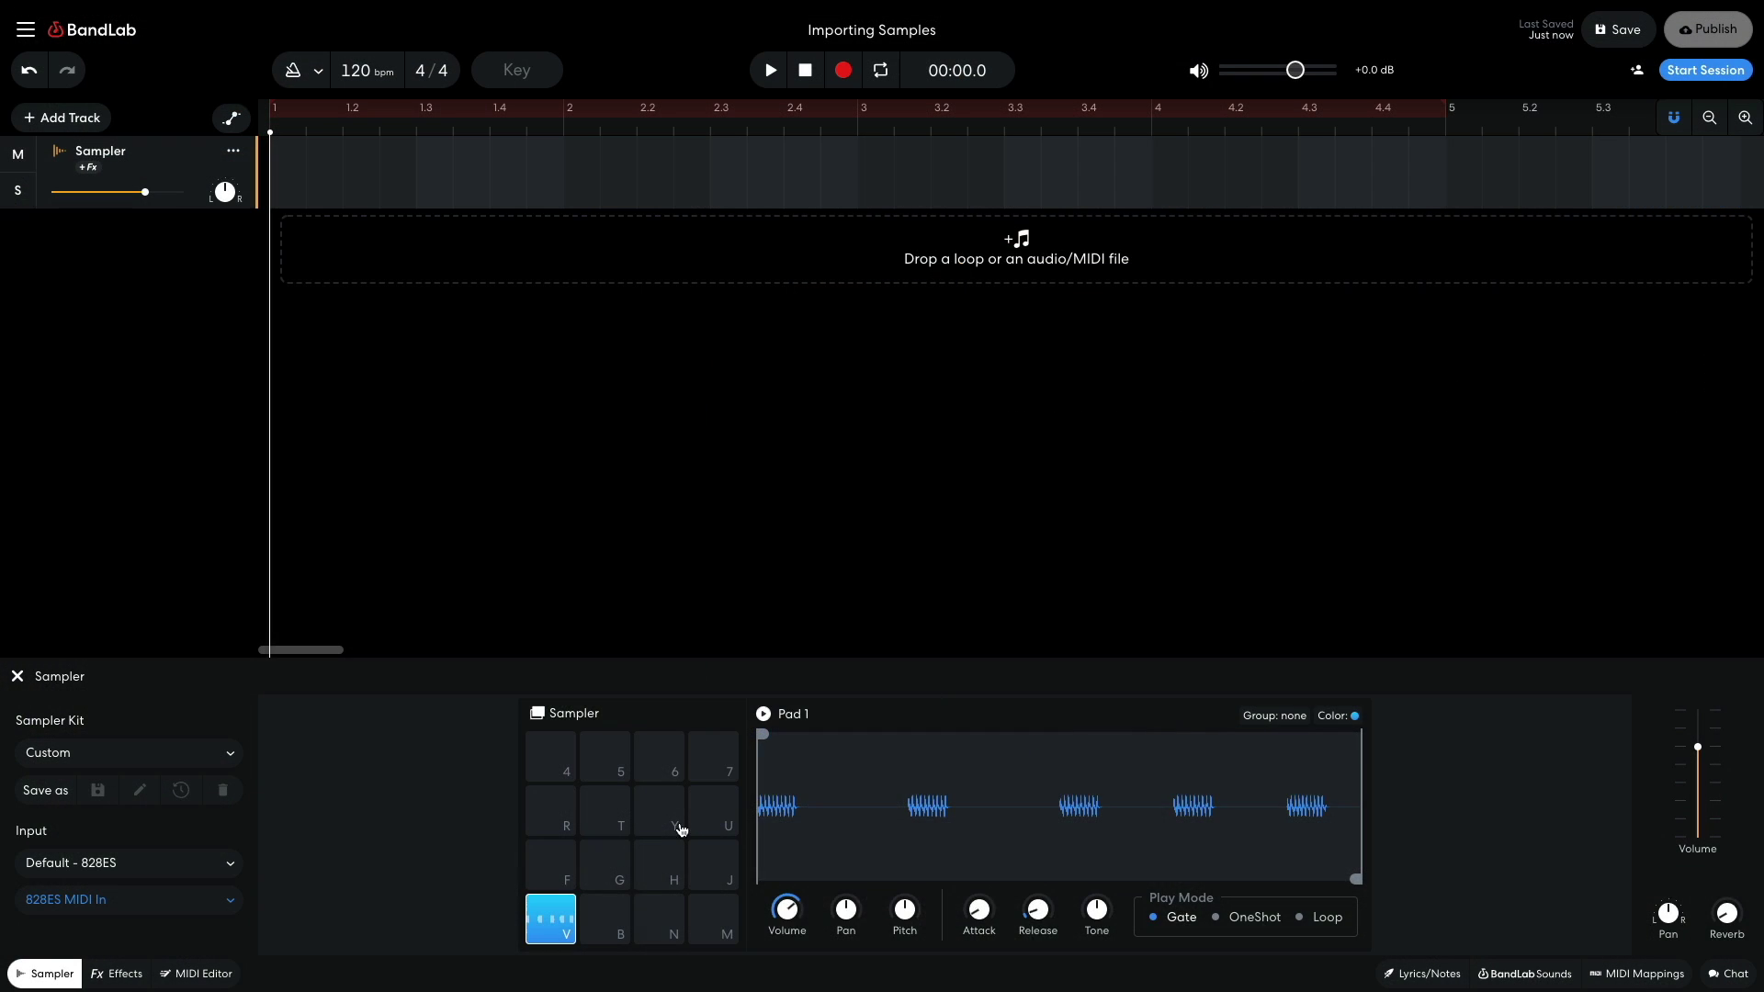
left_click(606, 919)
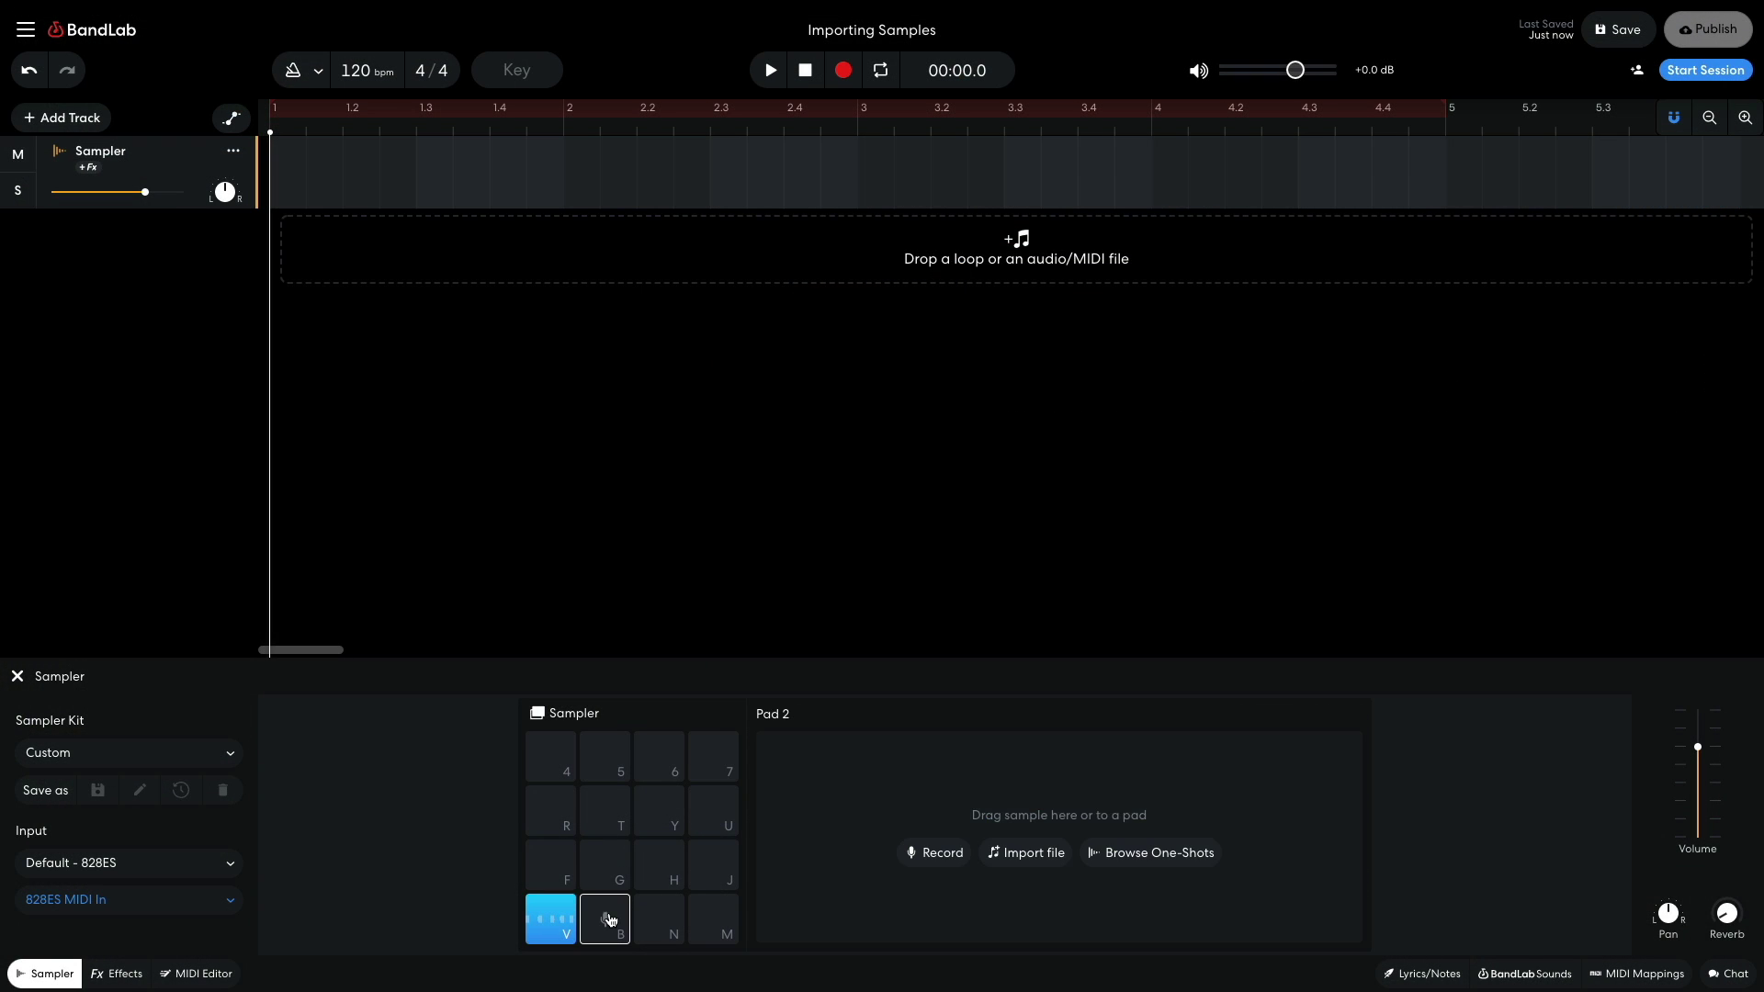
left_click(1031, 858)
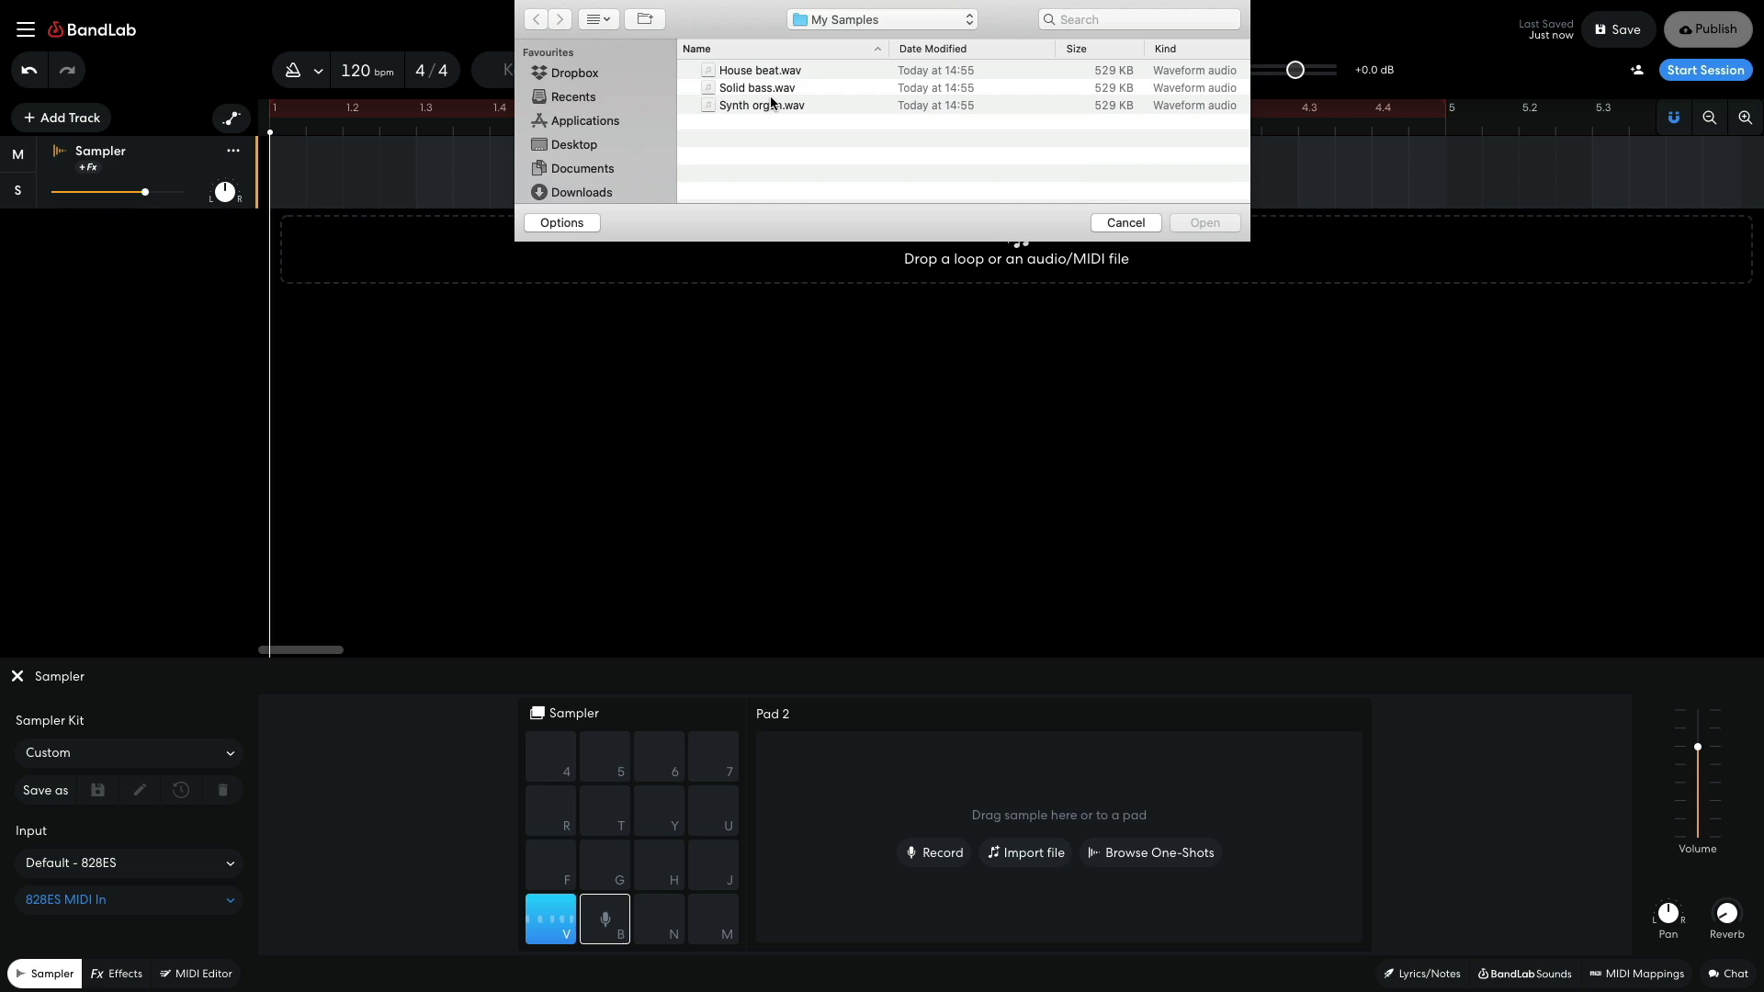
double_click(770, 90)
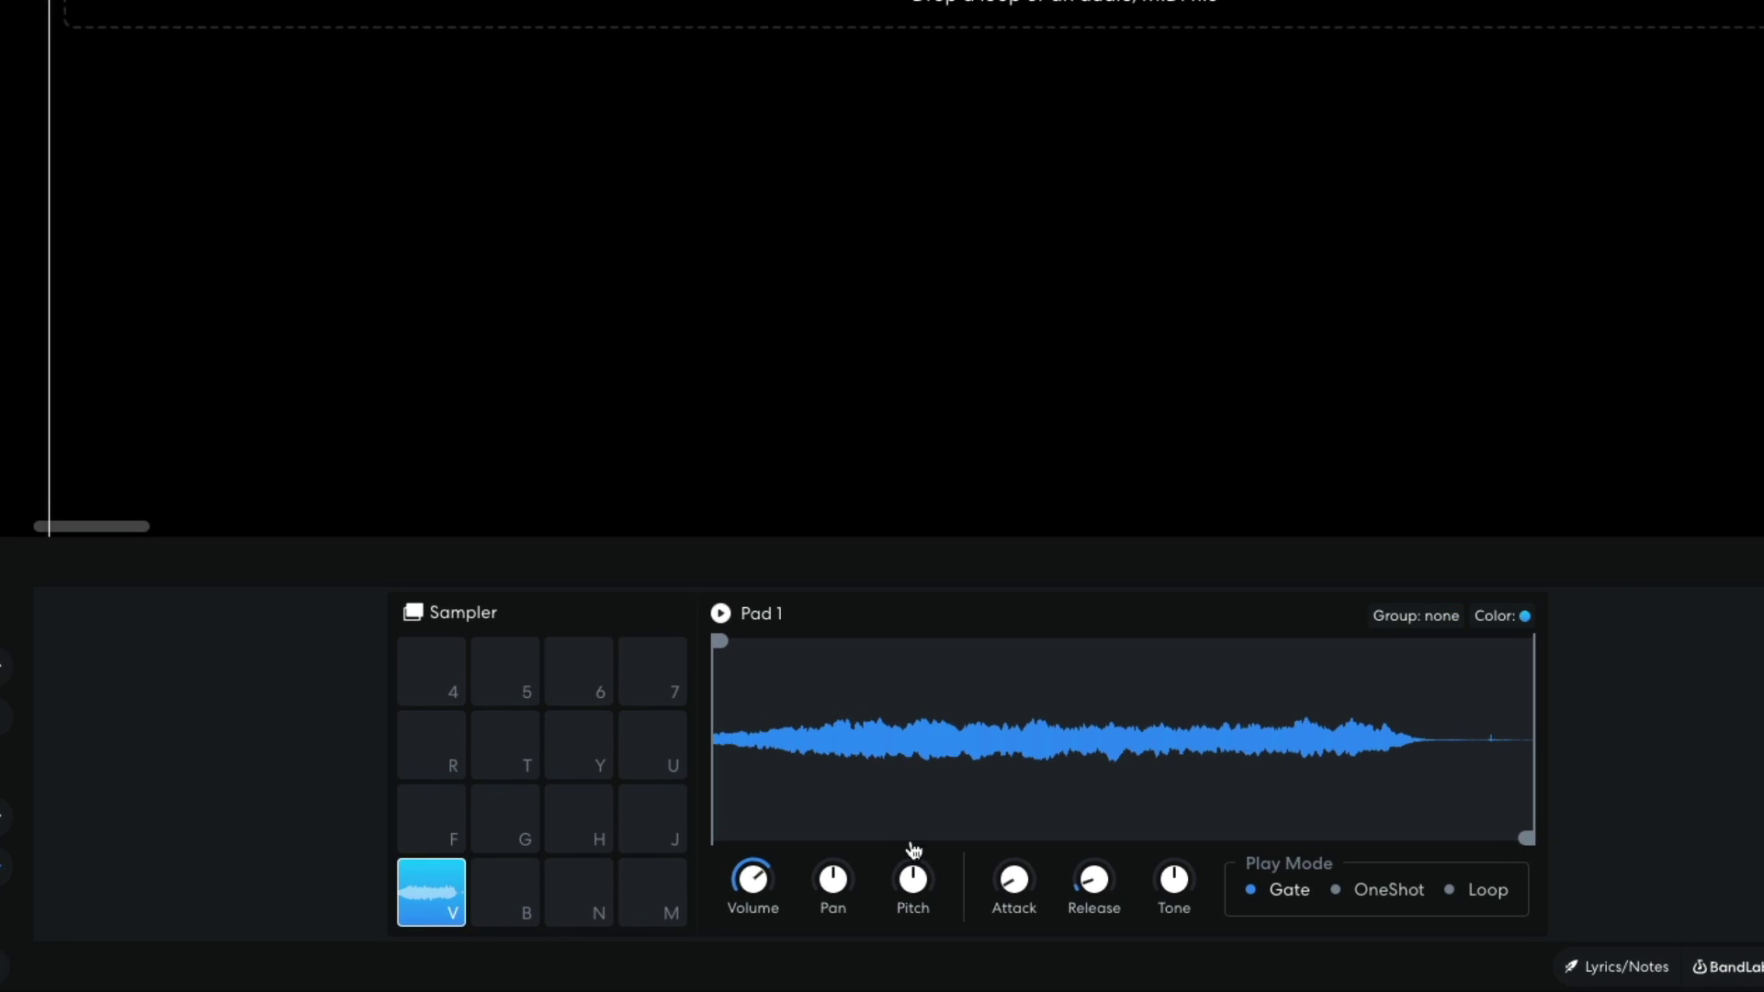
Play the looped sampler part and raise Pad 1's pitch to 2.00 semitones.
mouse_move(905, 909)
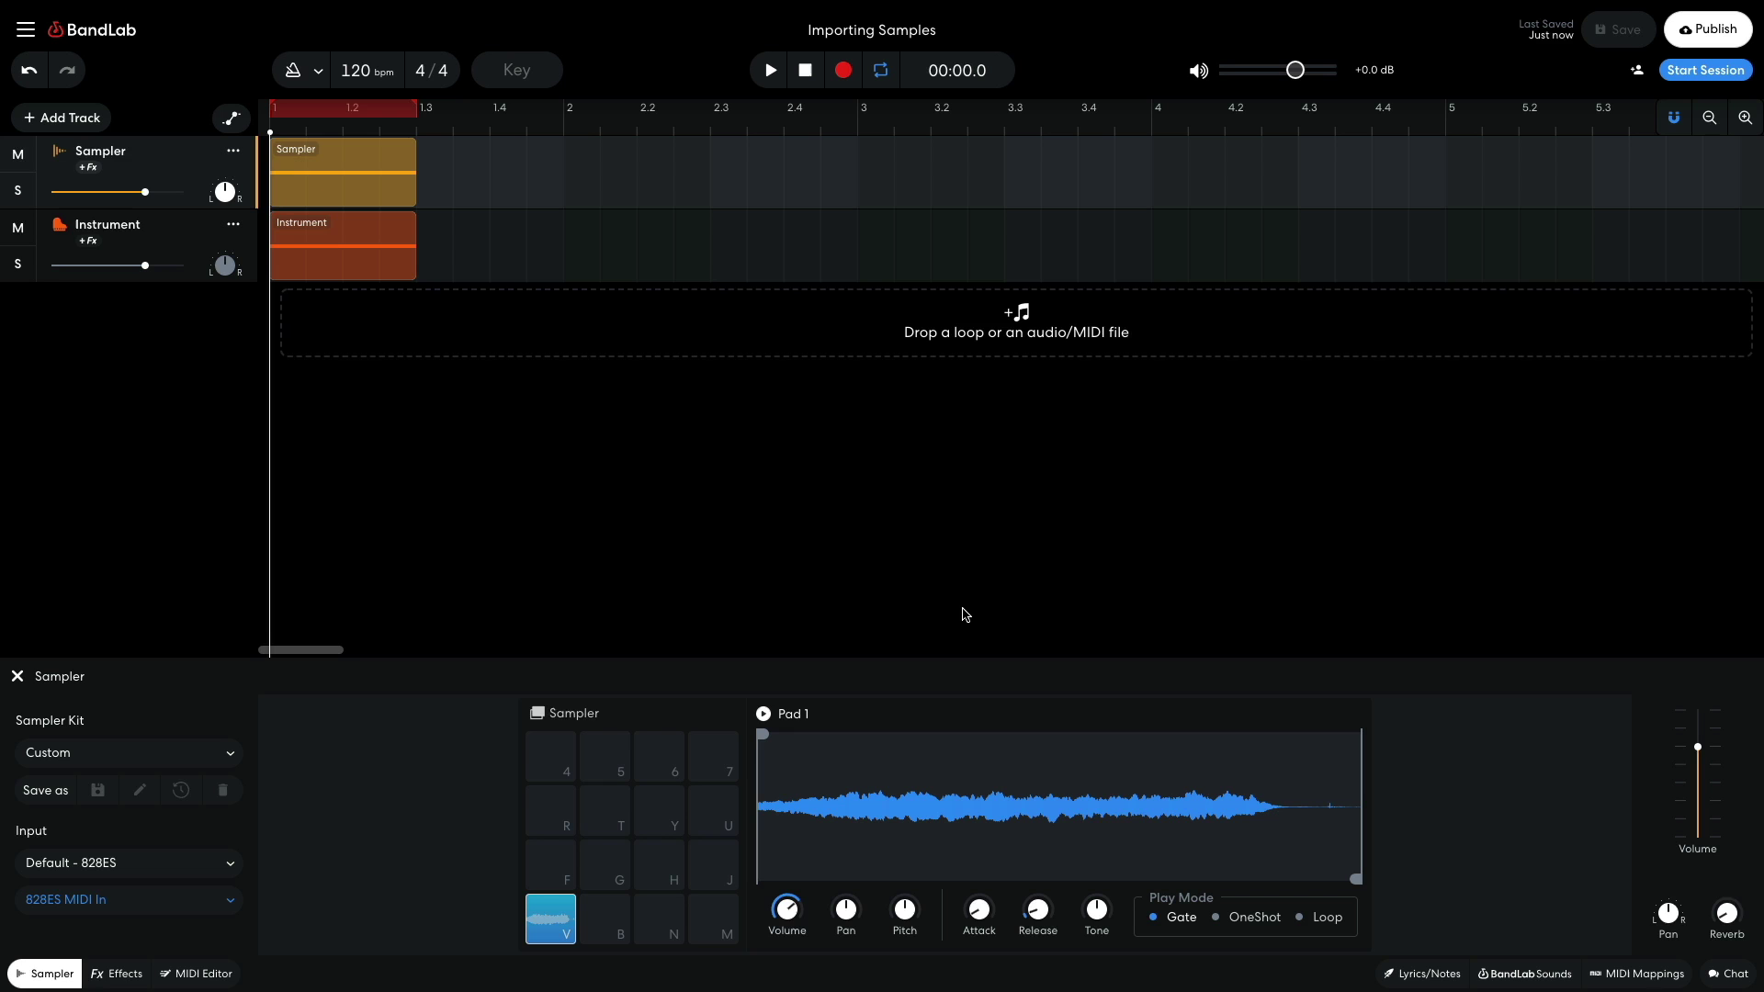
key("space")
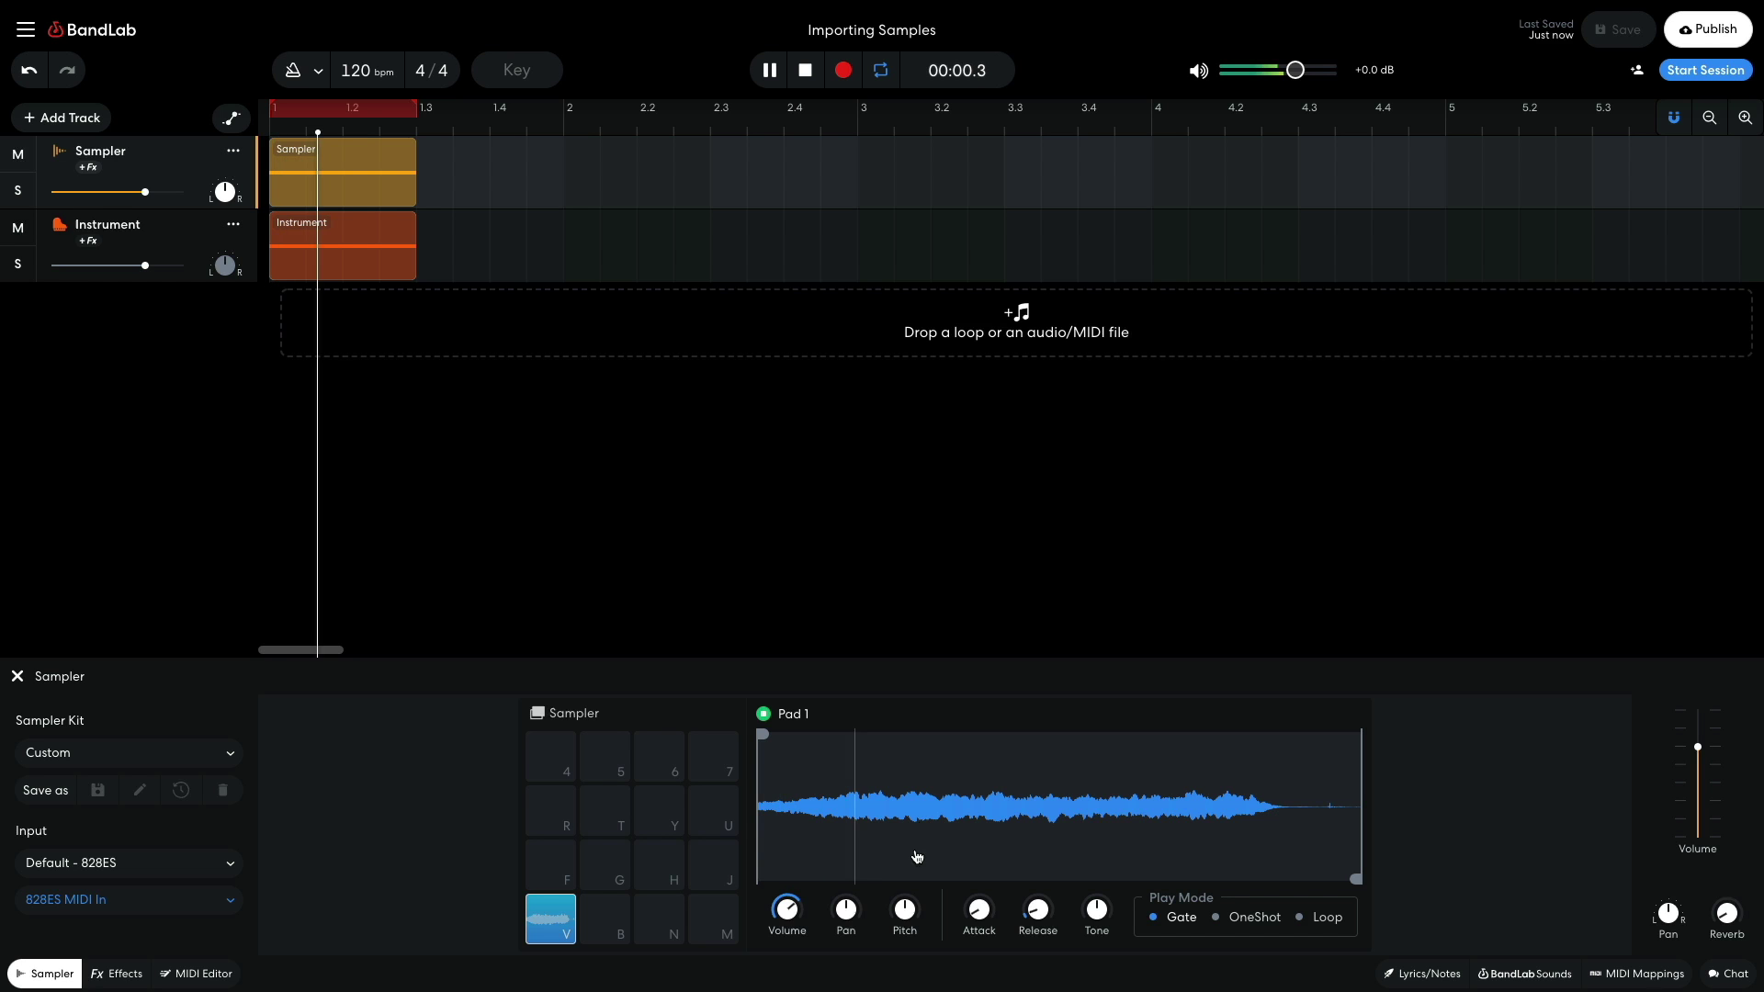
mouse_move(905, 907)
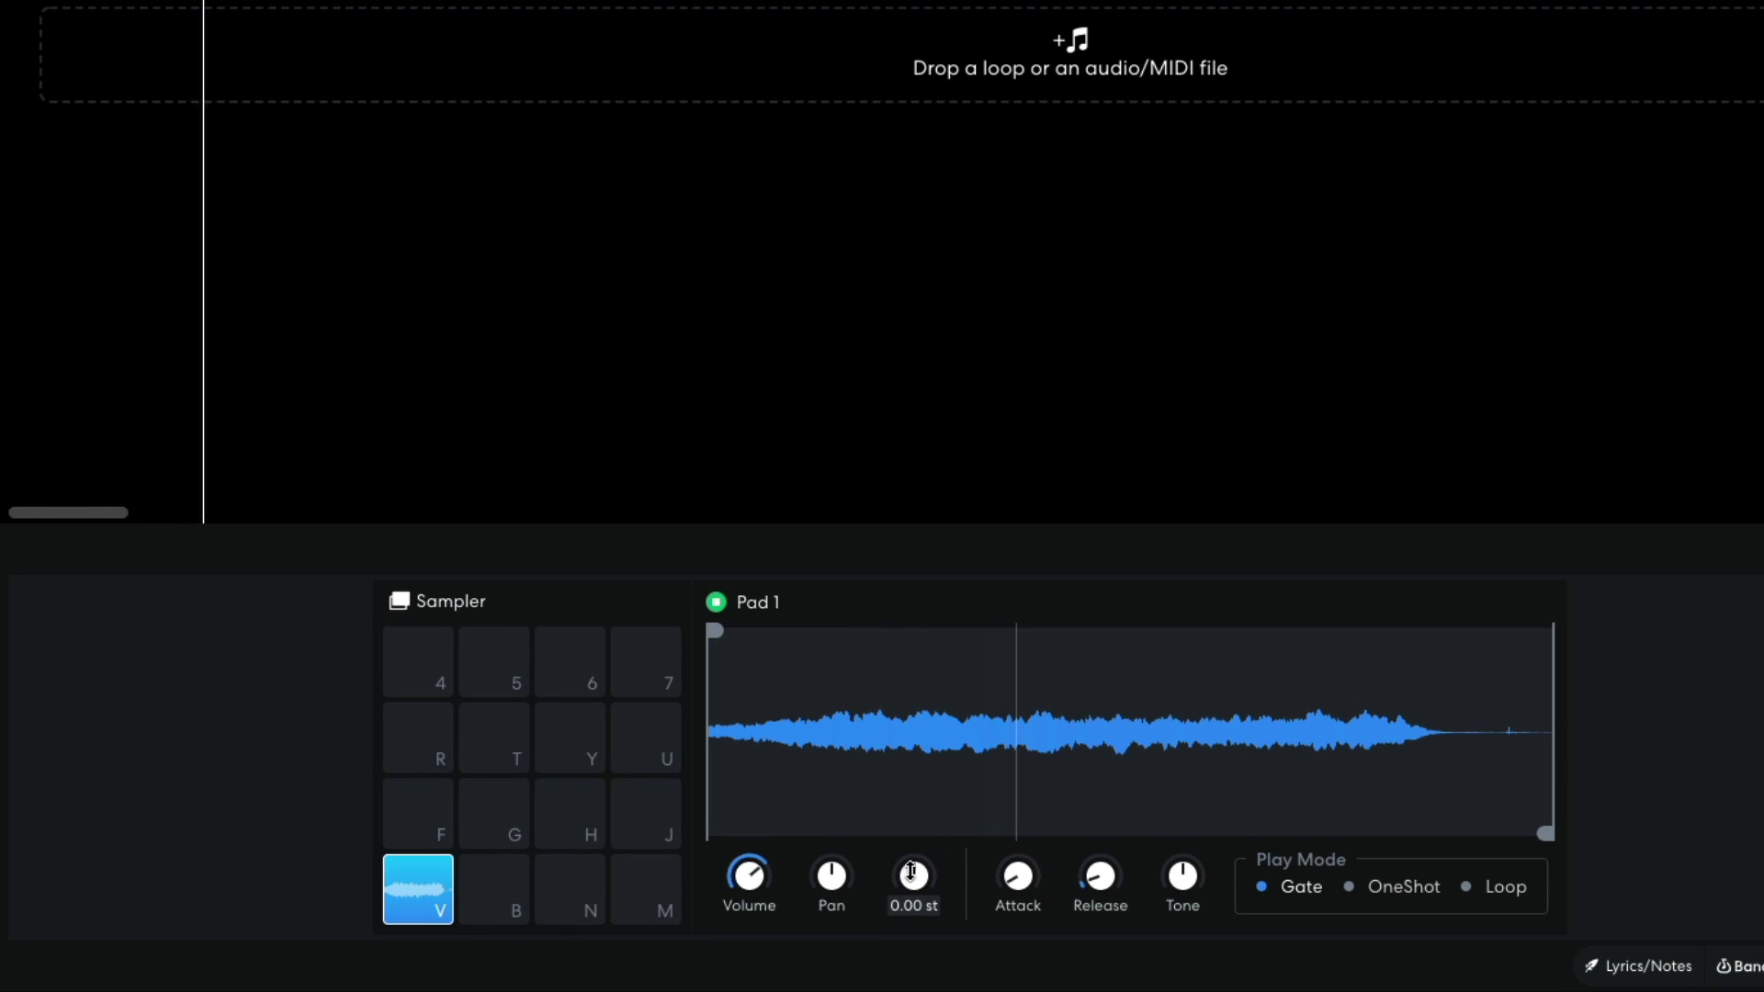
left_click_drag(911, 871, 916, 857)
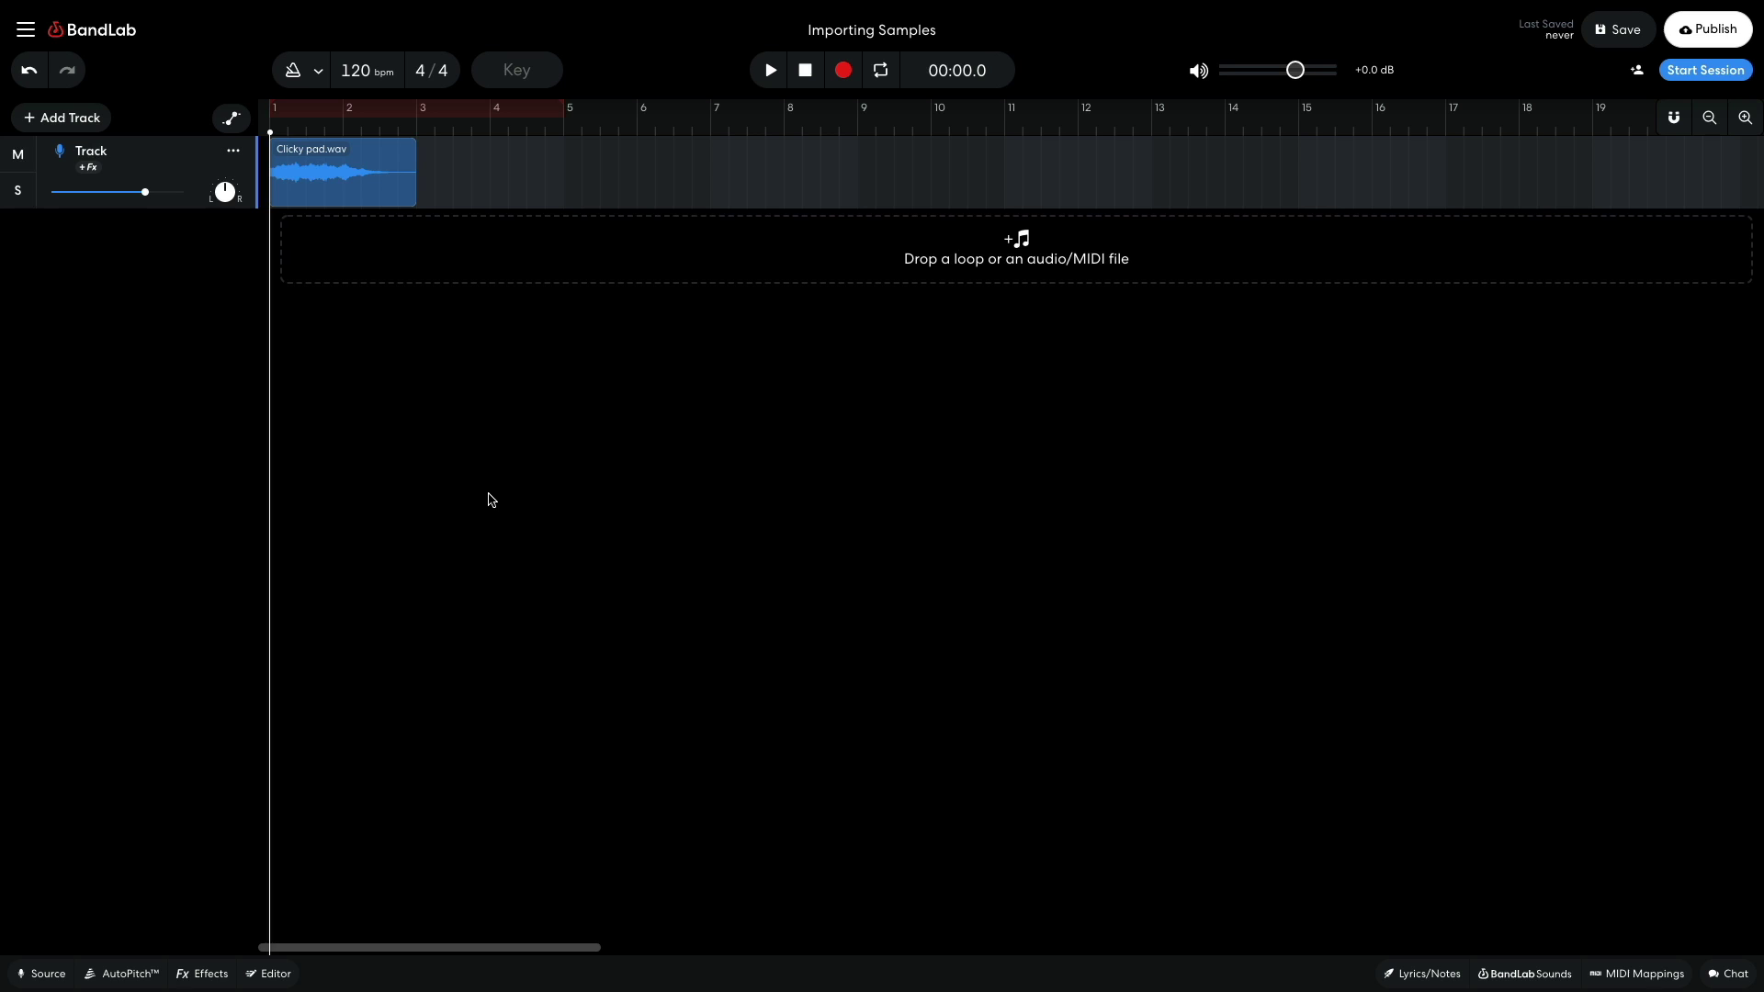
Play the Clicky pad.wav clip, then stop it.
key("space")
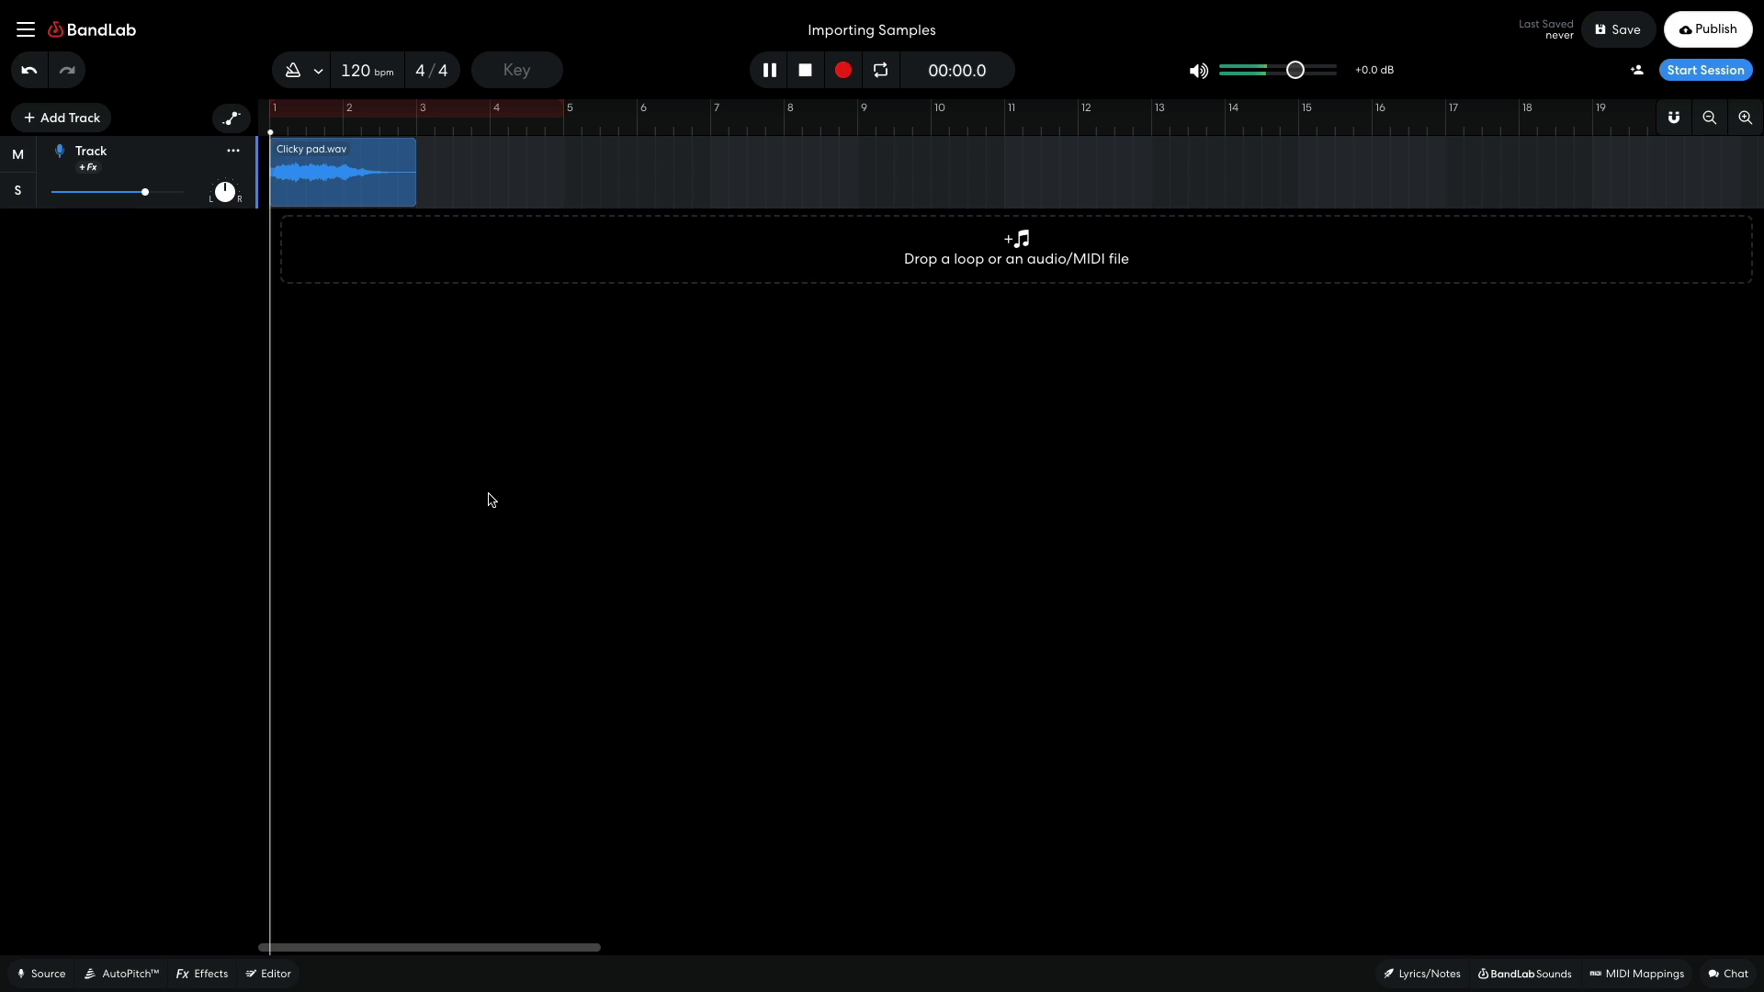
key("space")
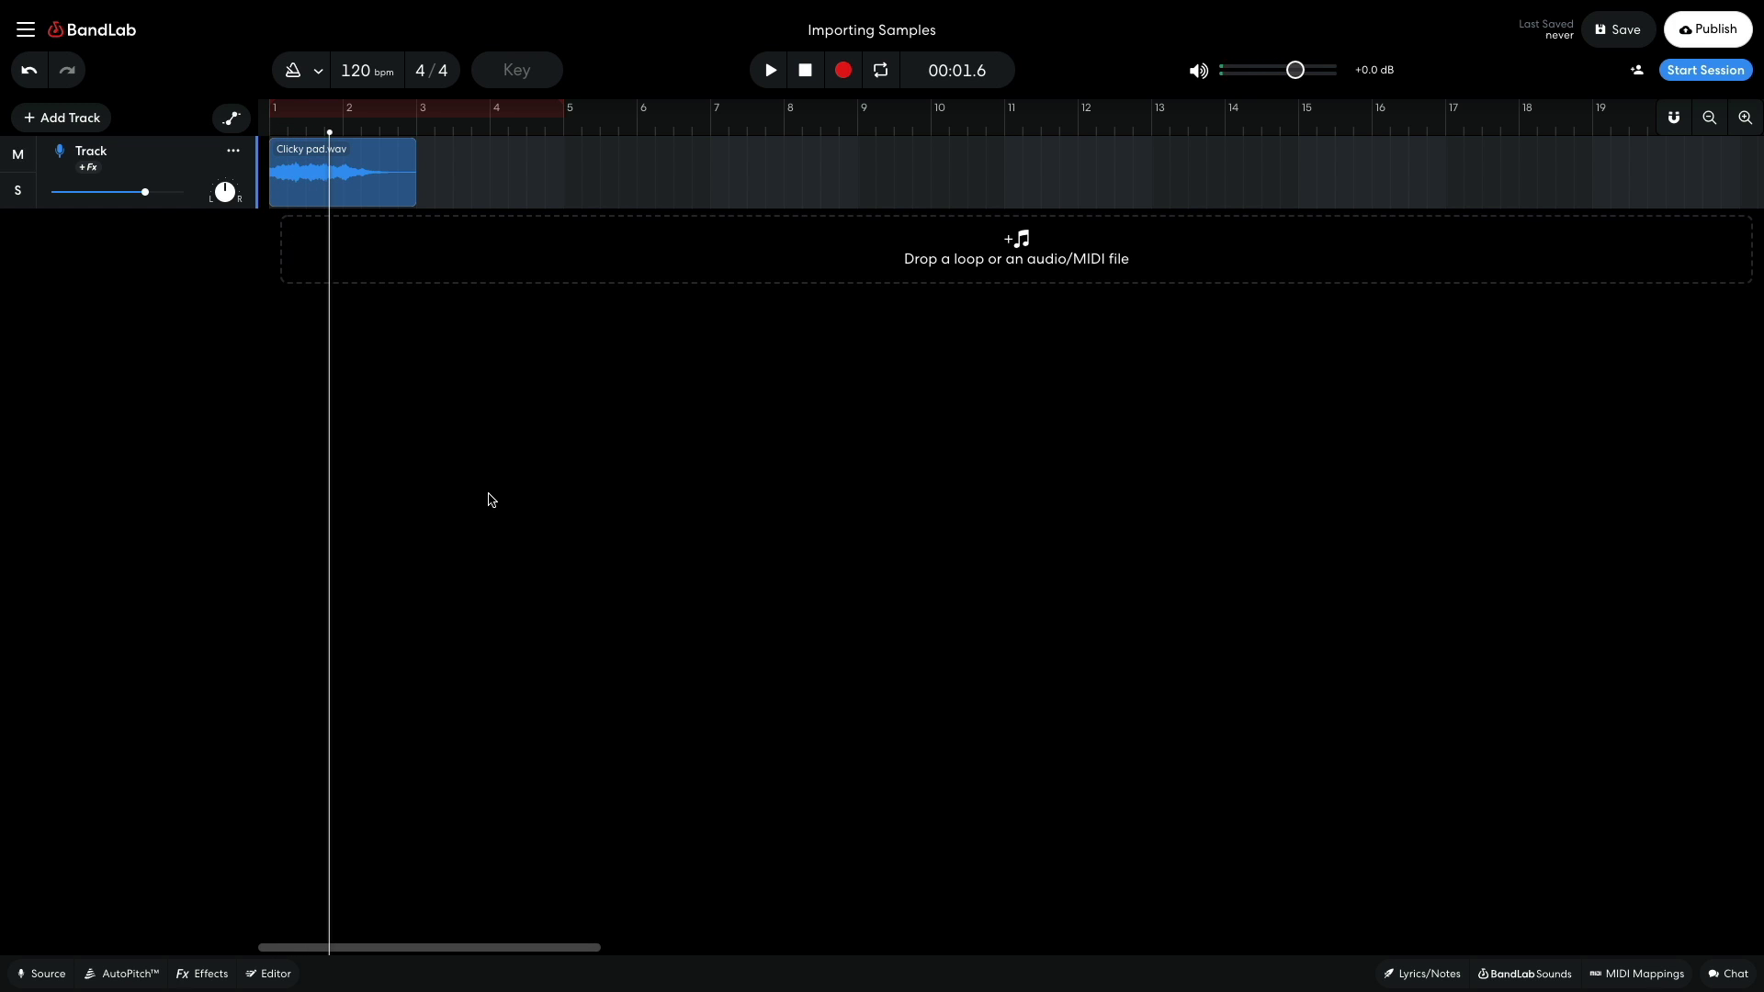
Audition Clicky pad.wav from its start in the Editor, then give Pad 1 a short attack.
double_click(372, 173)
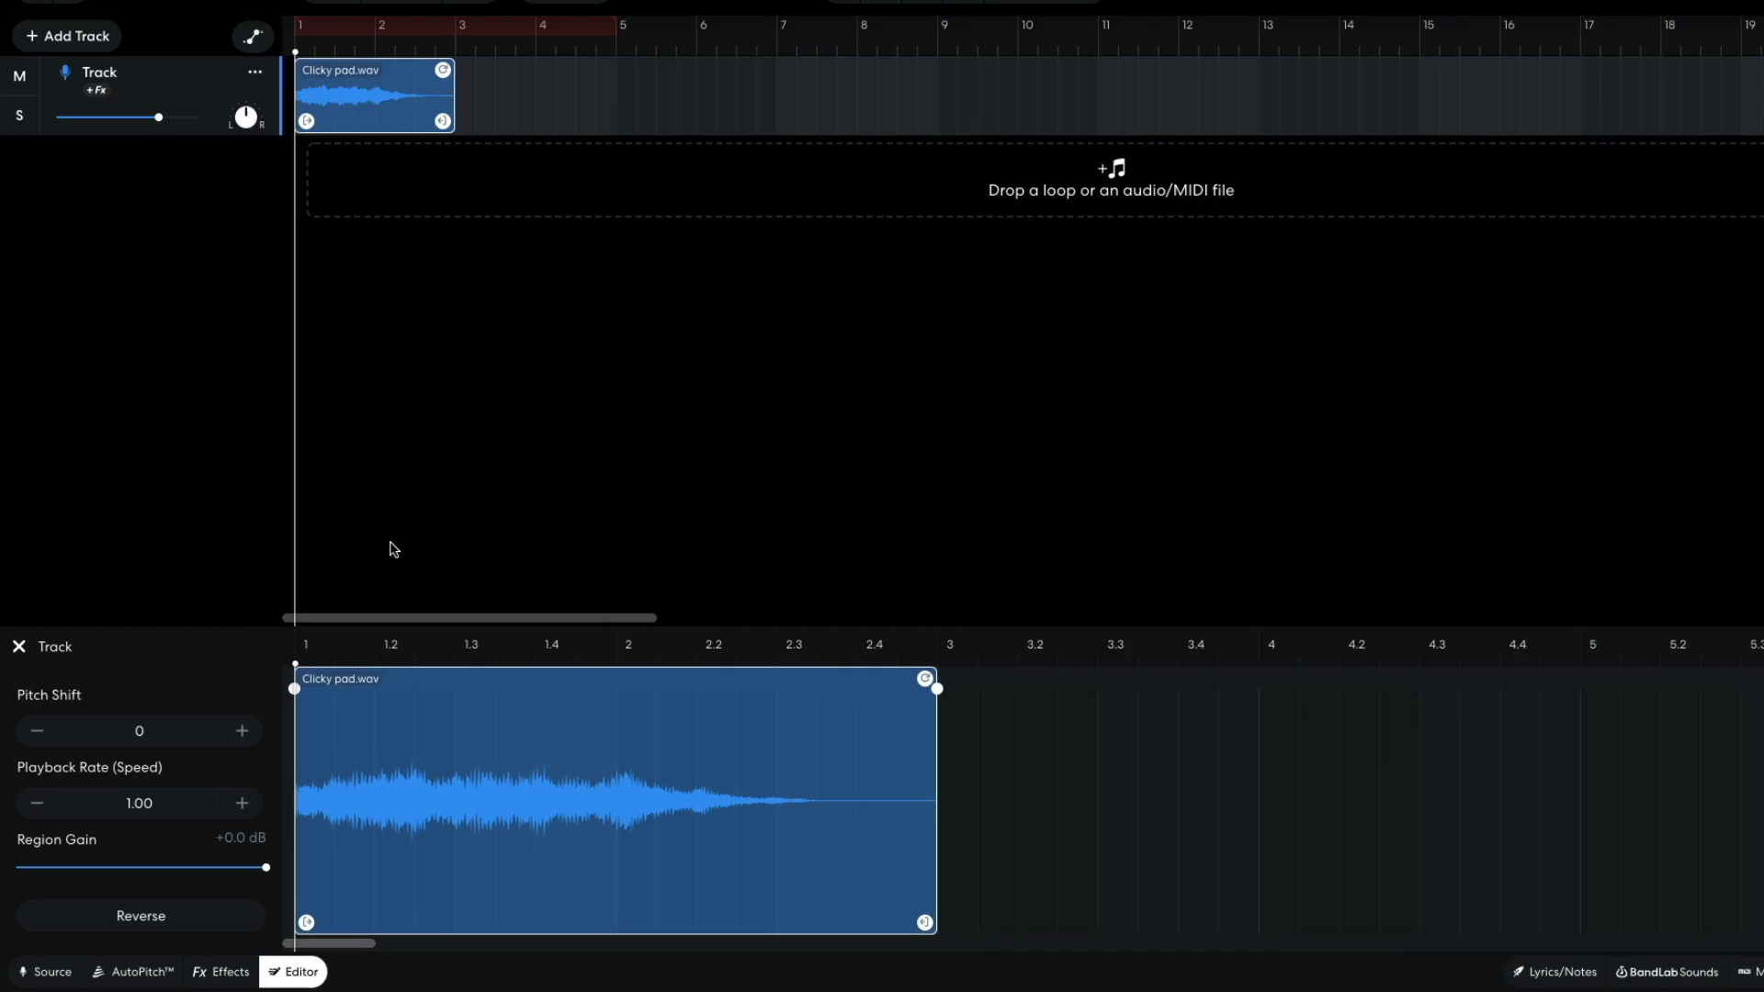
left_click_drag(378, 567, 439, 577)
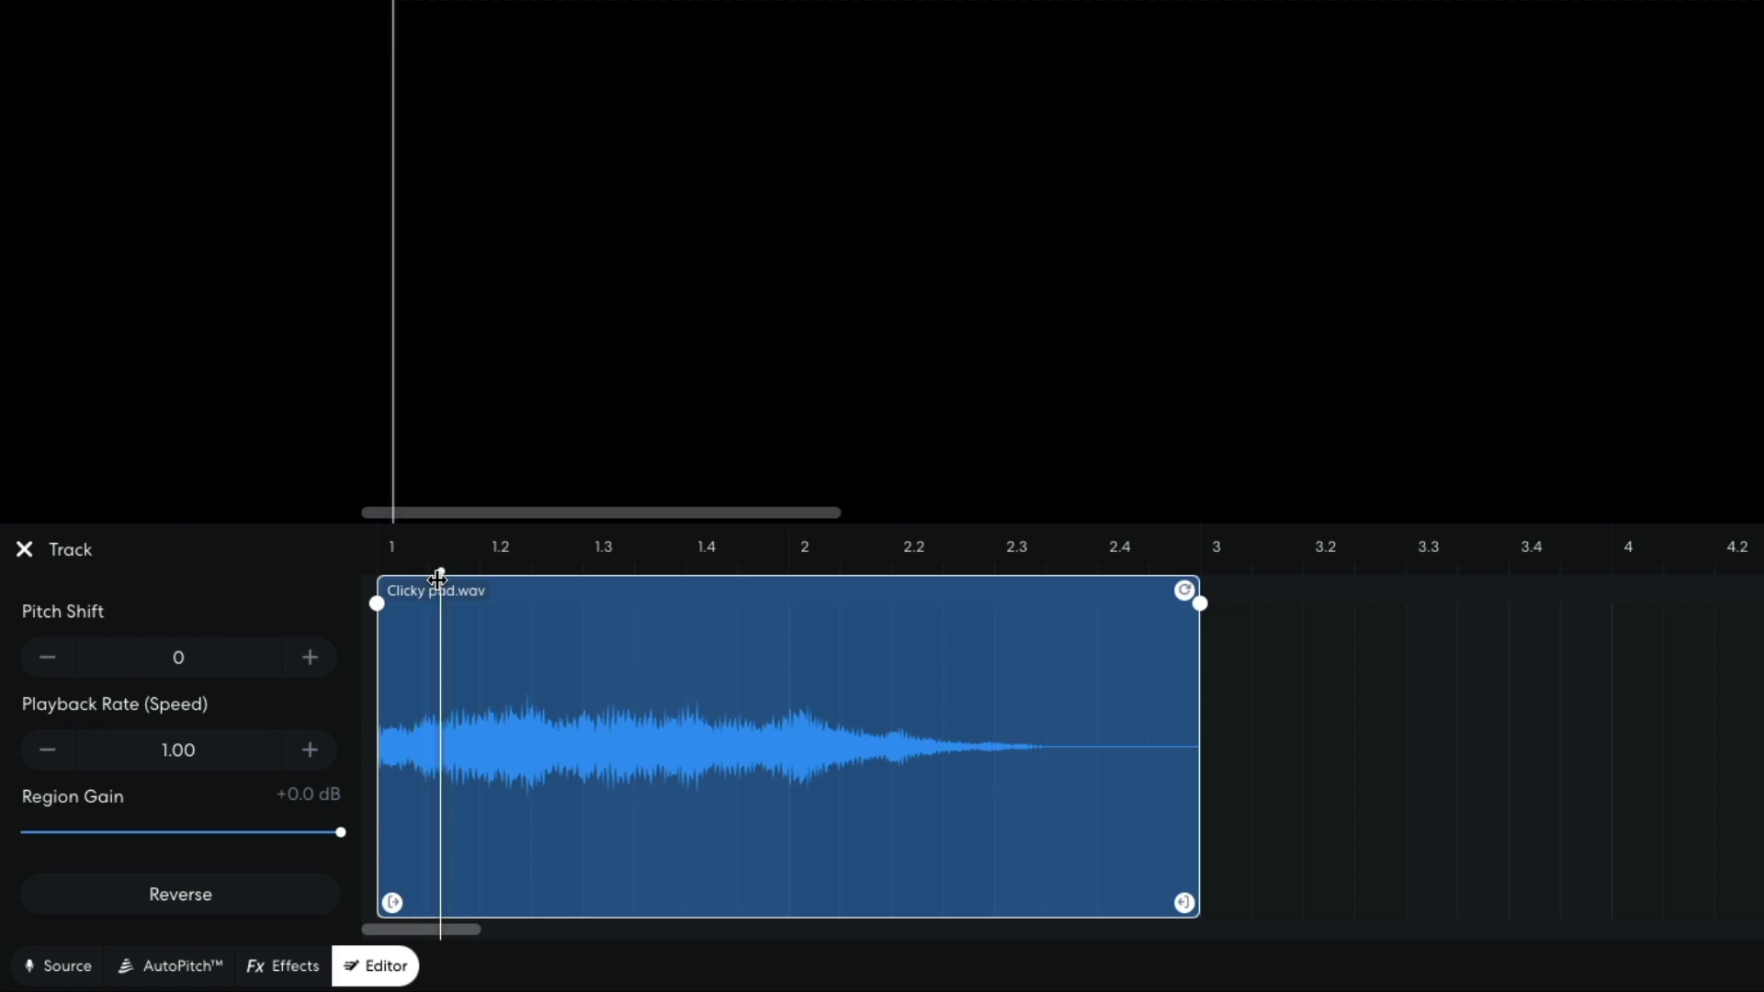
left_click(384, 604)
key("space")
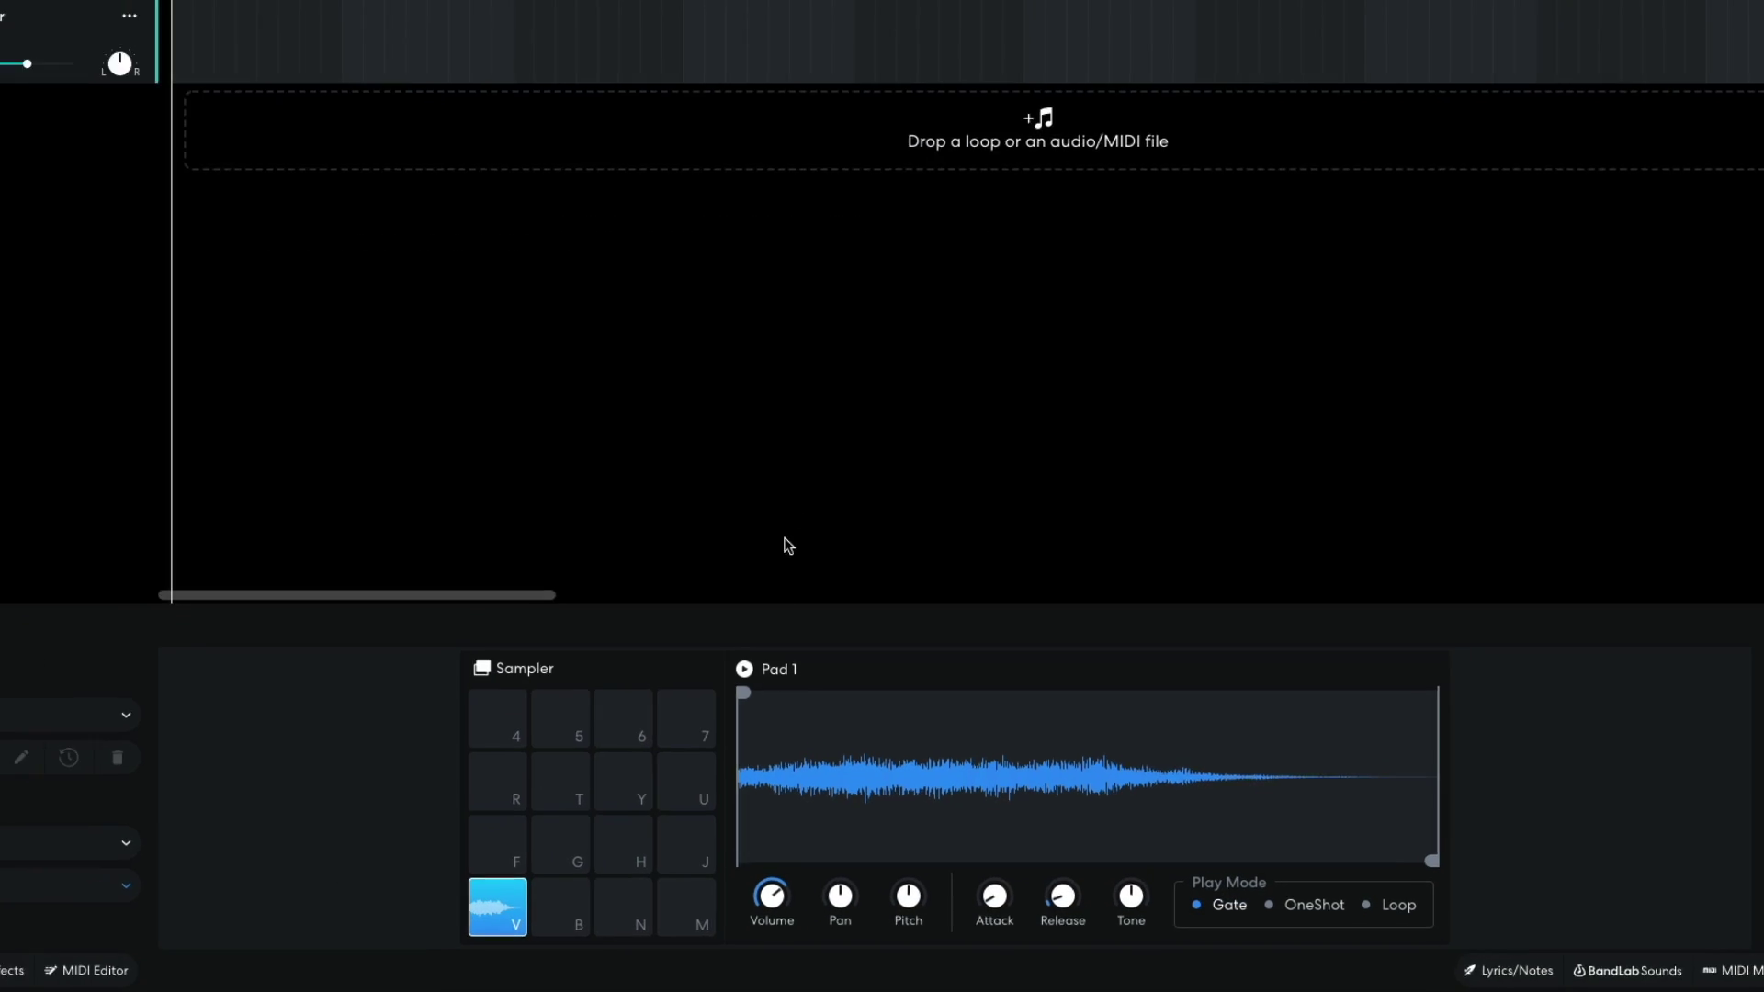
mouse_move(1005, 899)
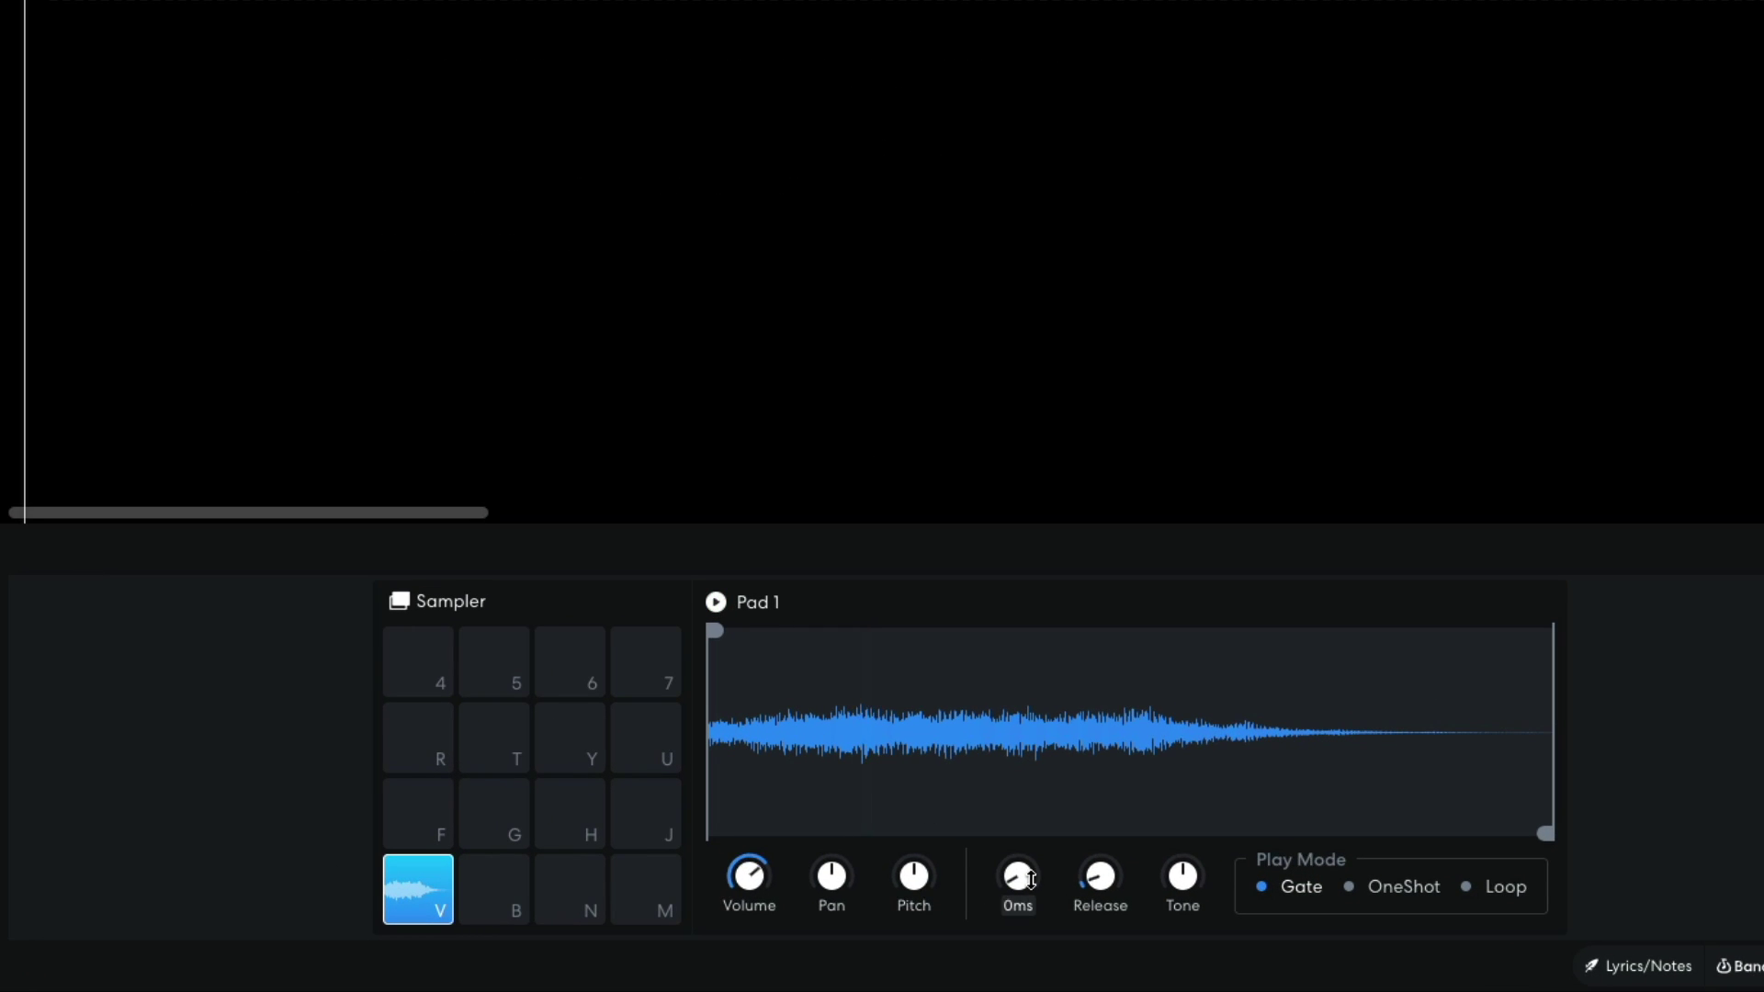
left_click_drag(1030, 880, 1030, 863)
Preview Pad 1, then set the track input to 828ES, Channel 1 + 2, monitoring on.
left_click(717, 602)
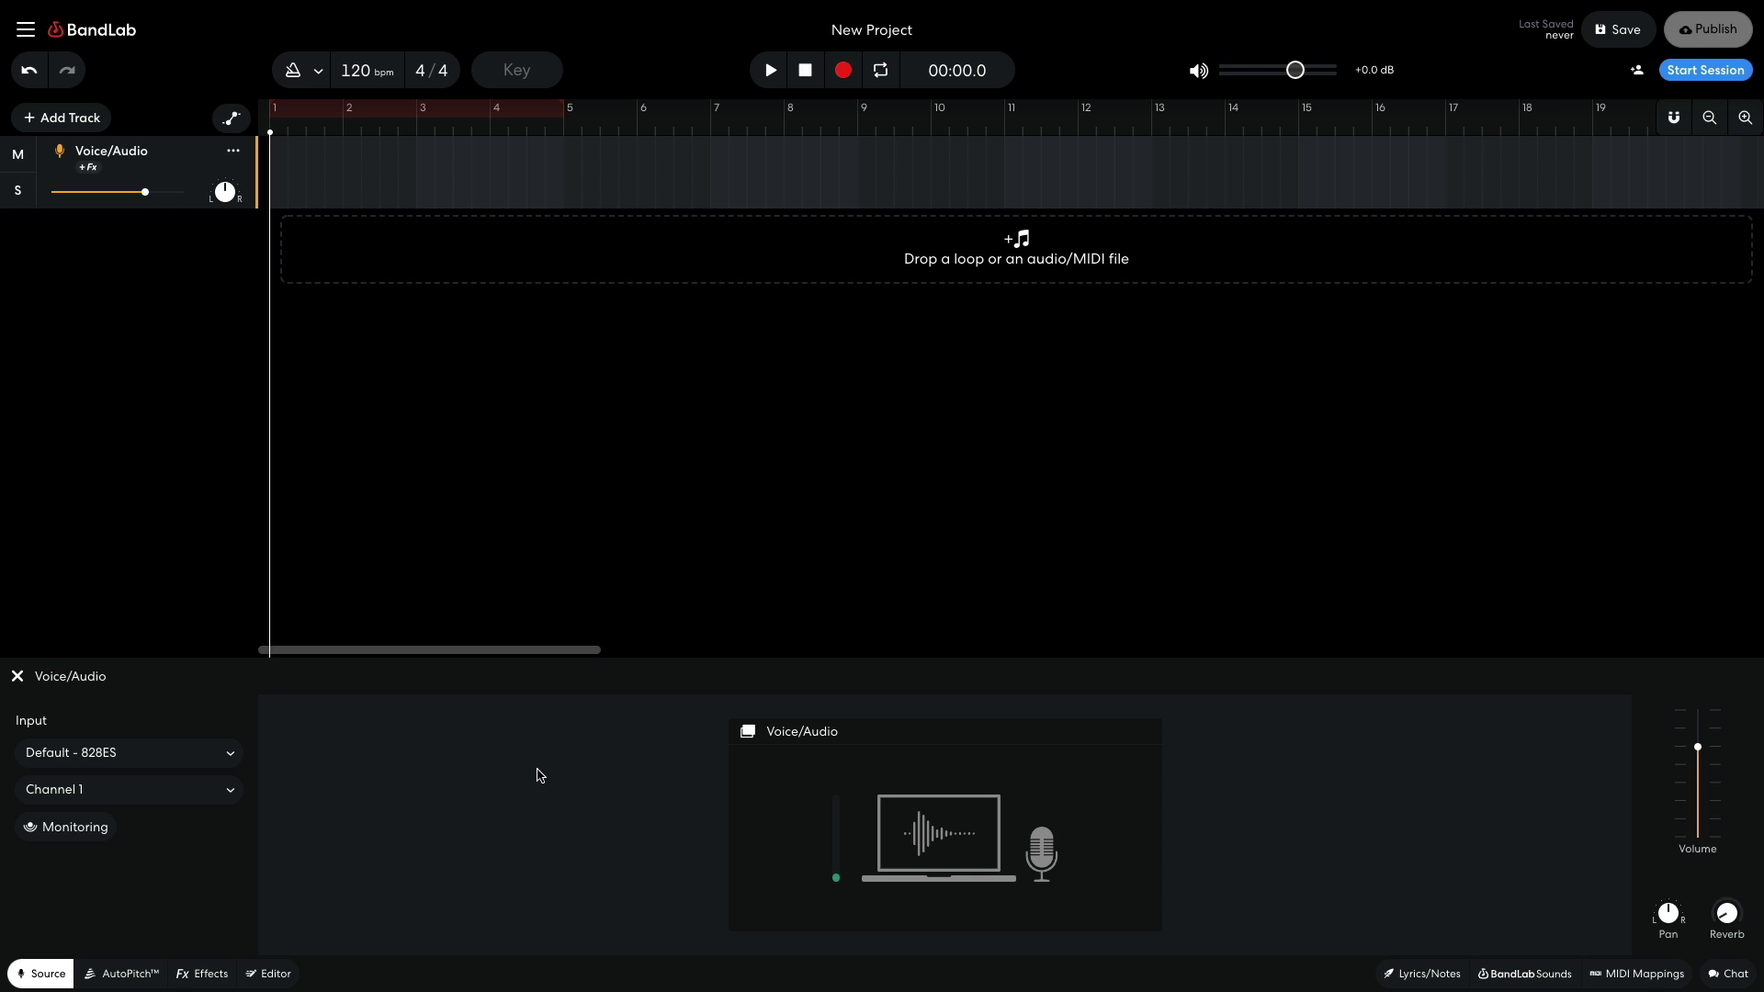
left_click(209, 754)
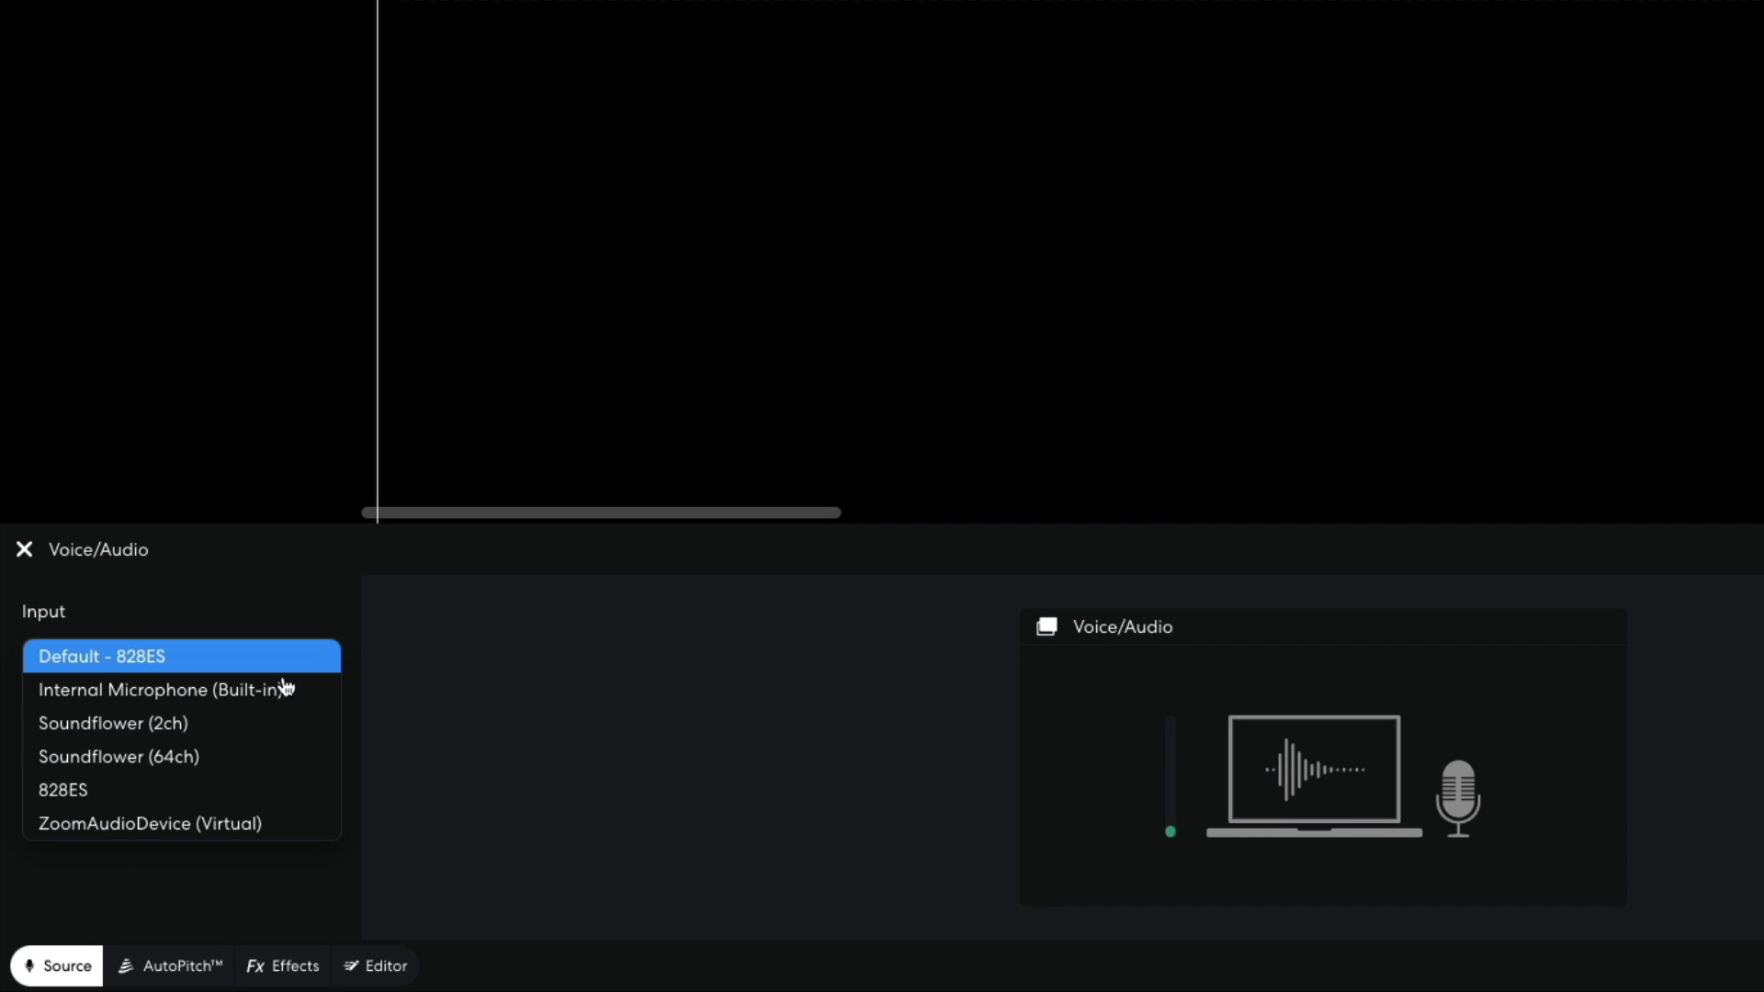
left_click(261, 788)
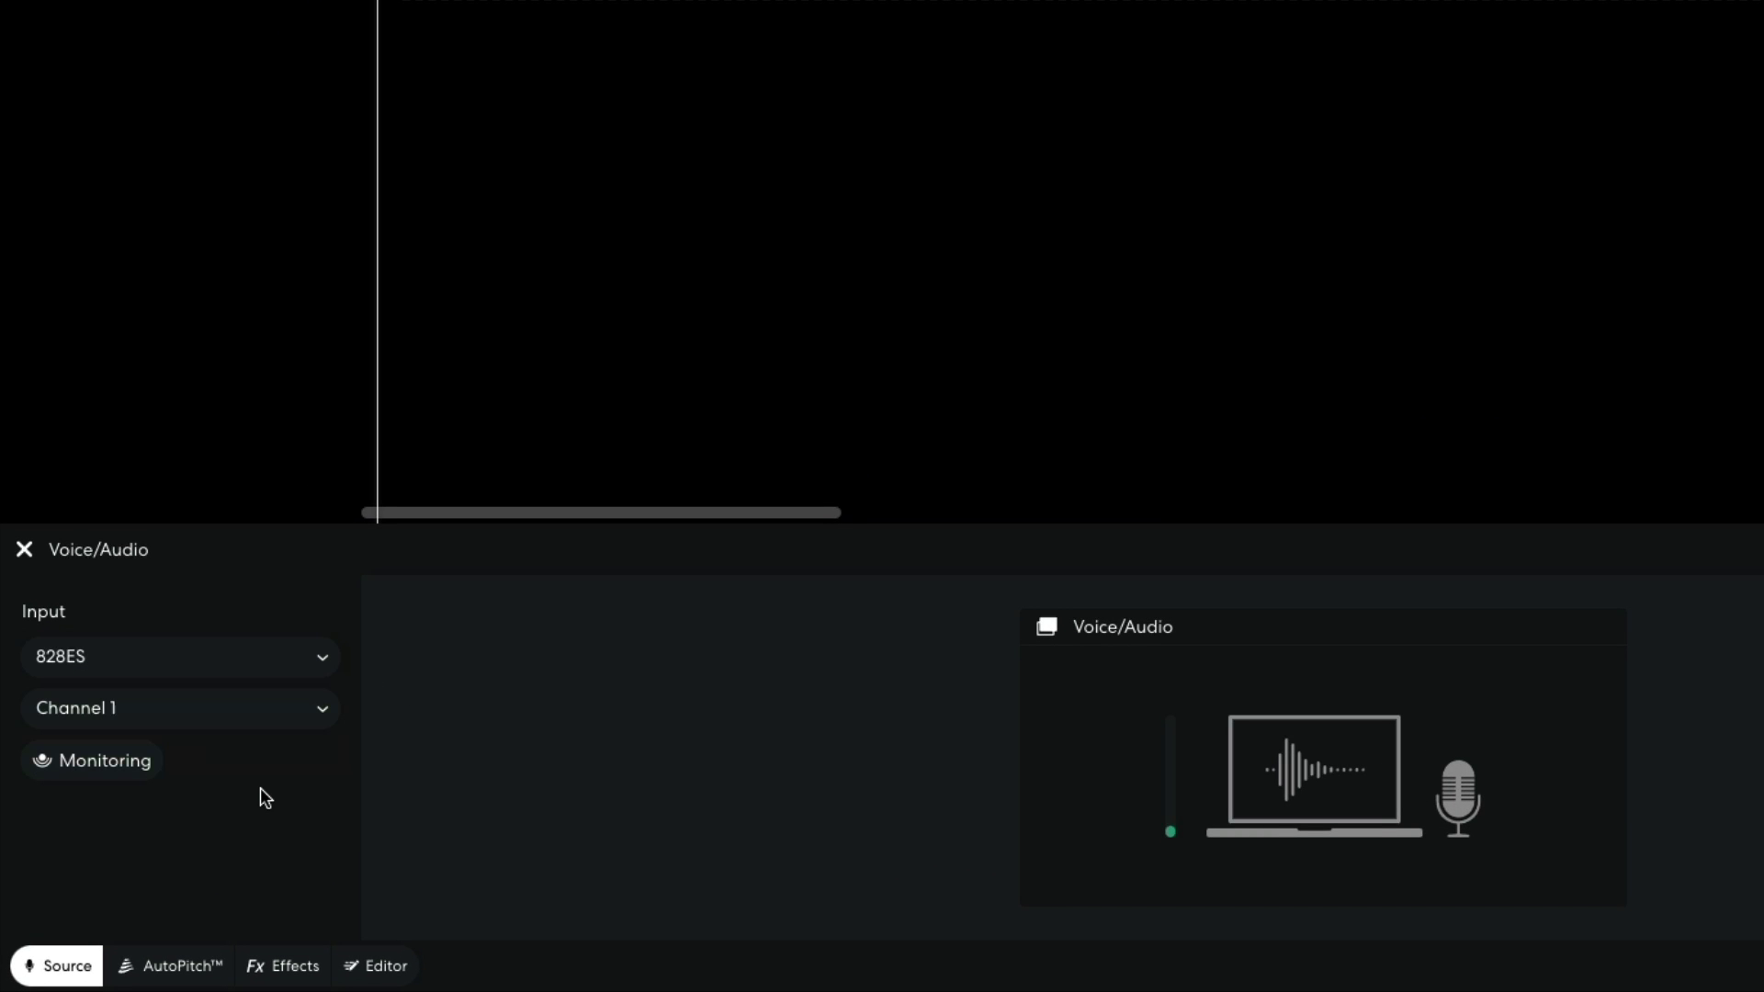
left_click(279, 729)
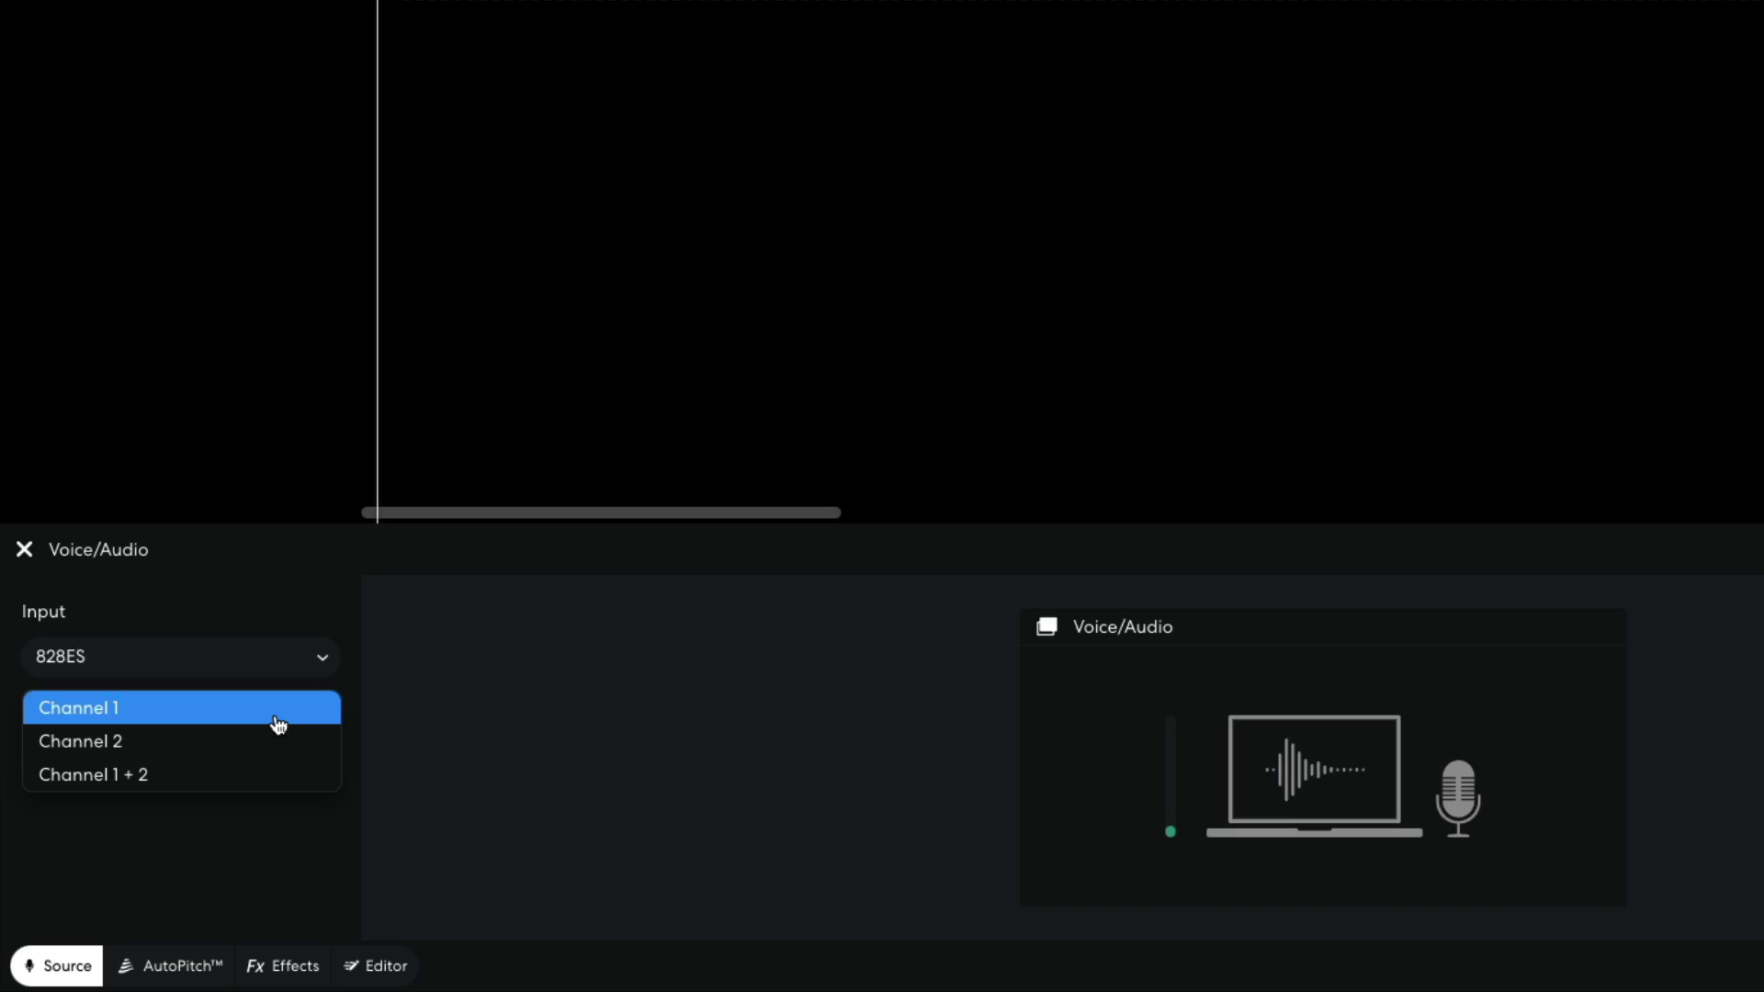
left_click(269, 773)
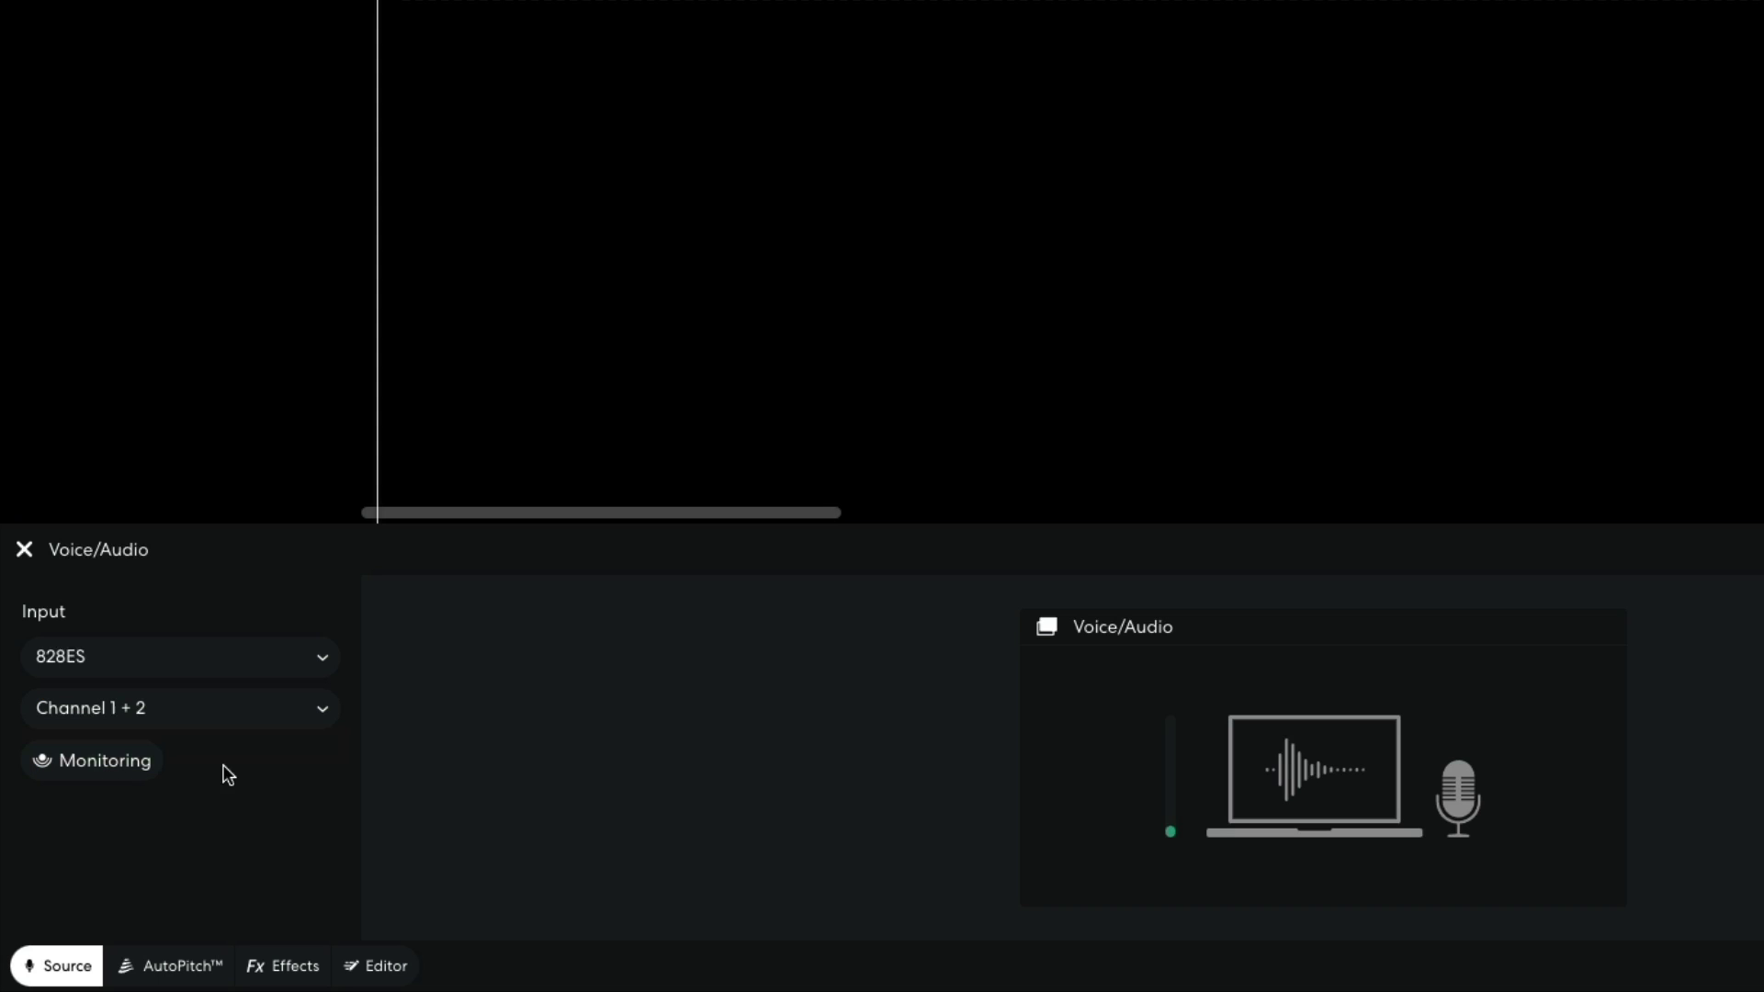
left_click(143, 772)
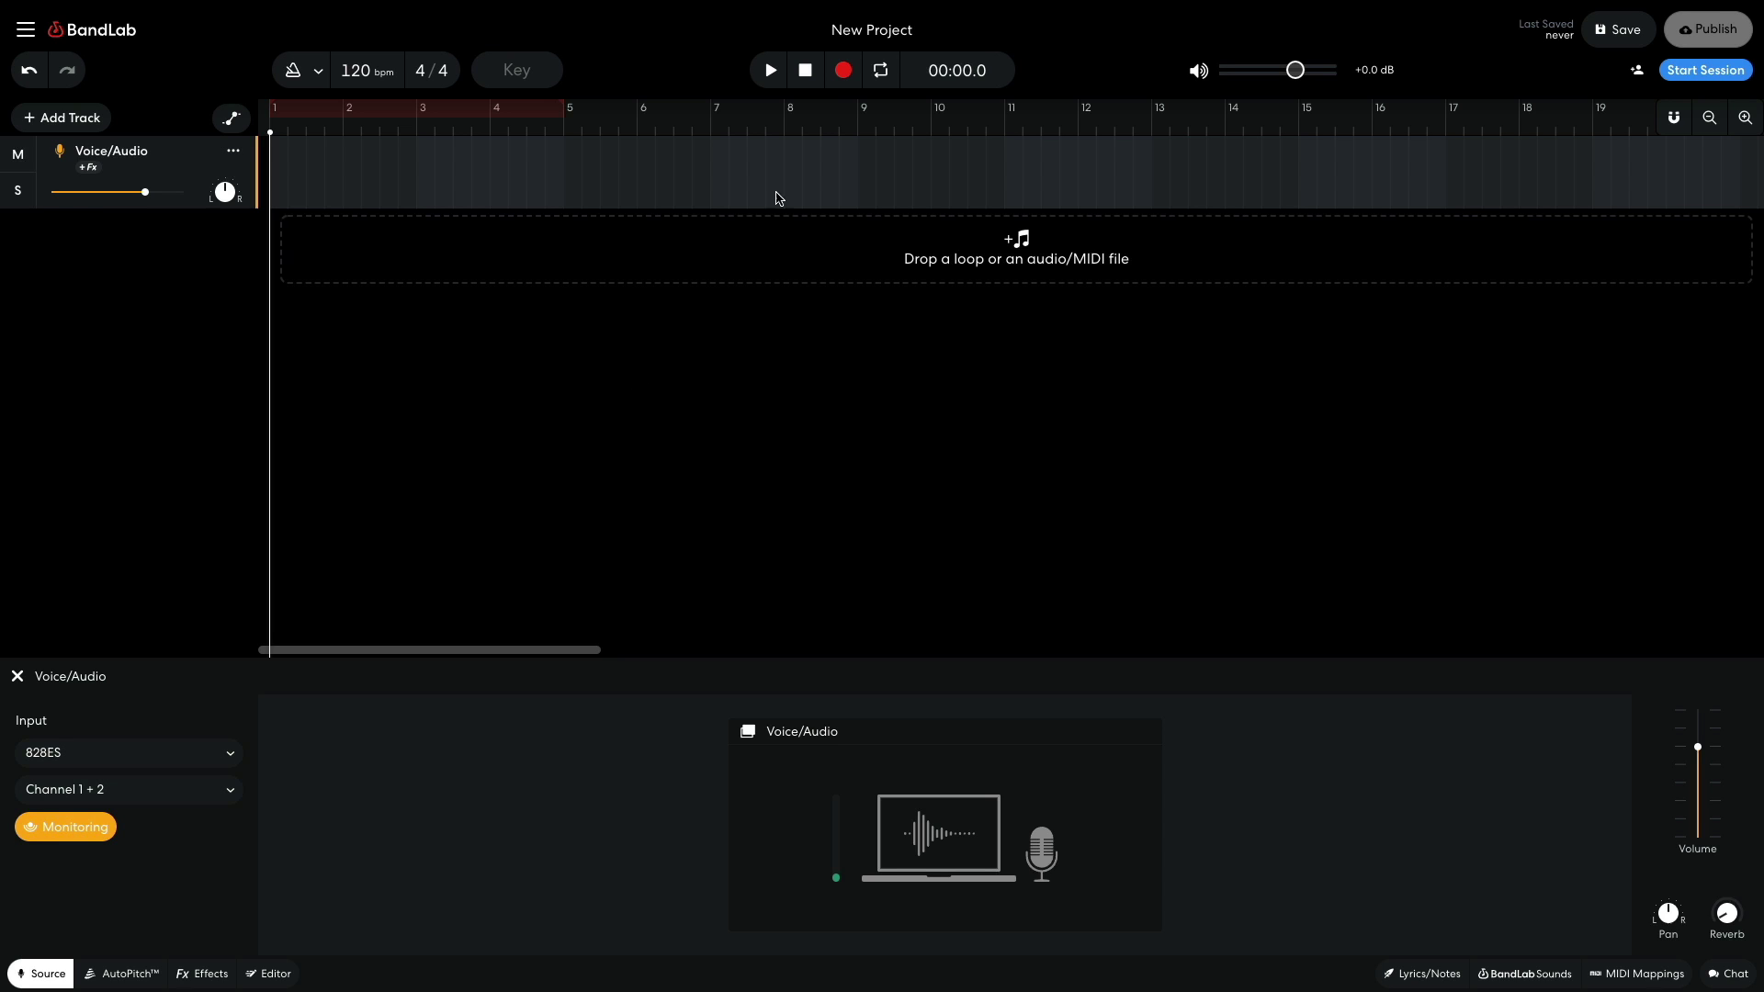
Record a short take onto the Voice/Audio track, stop it, and play it back from the start.
left_click(842, 72)
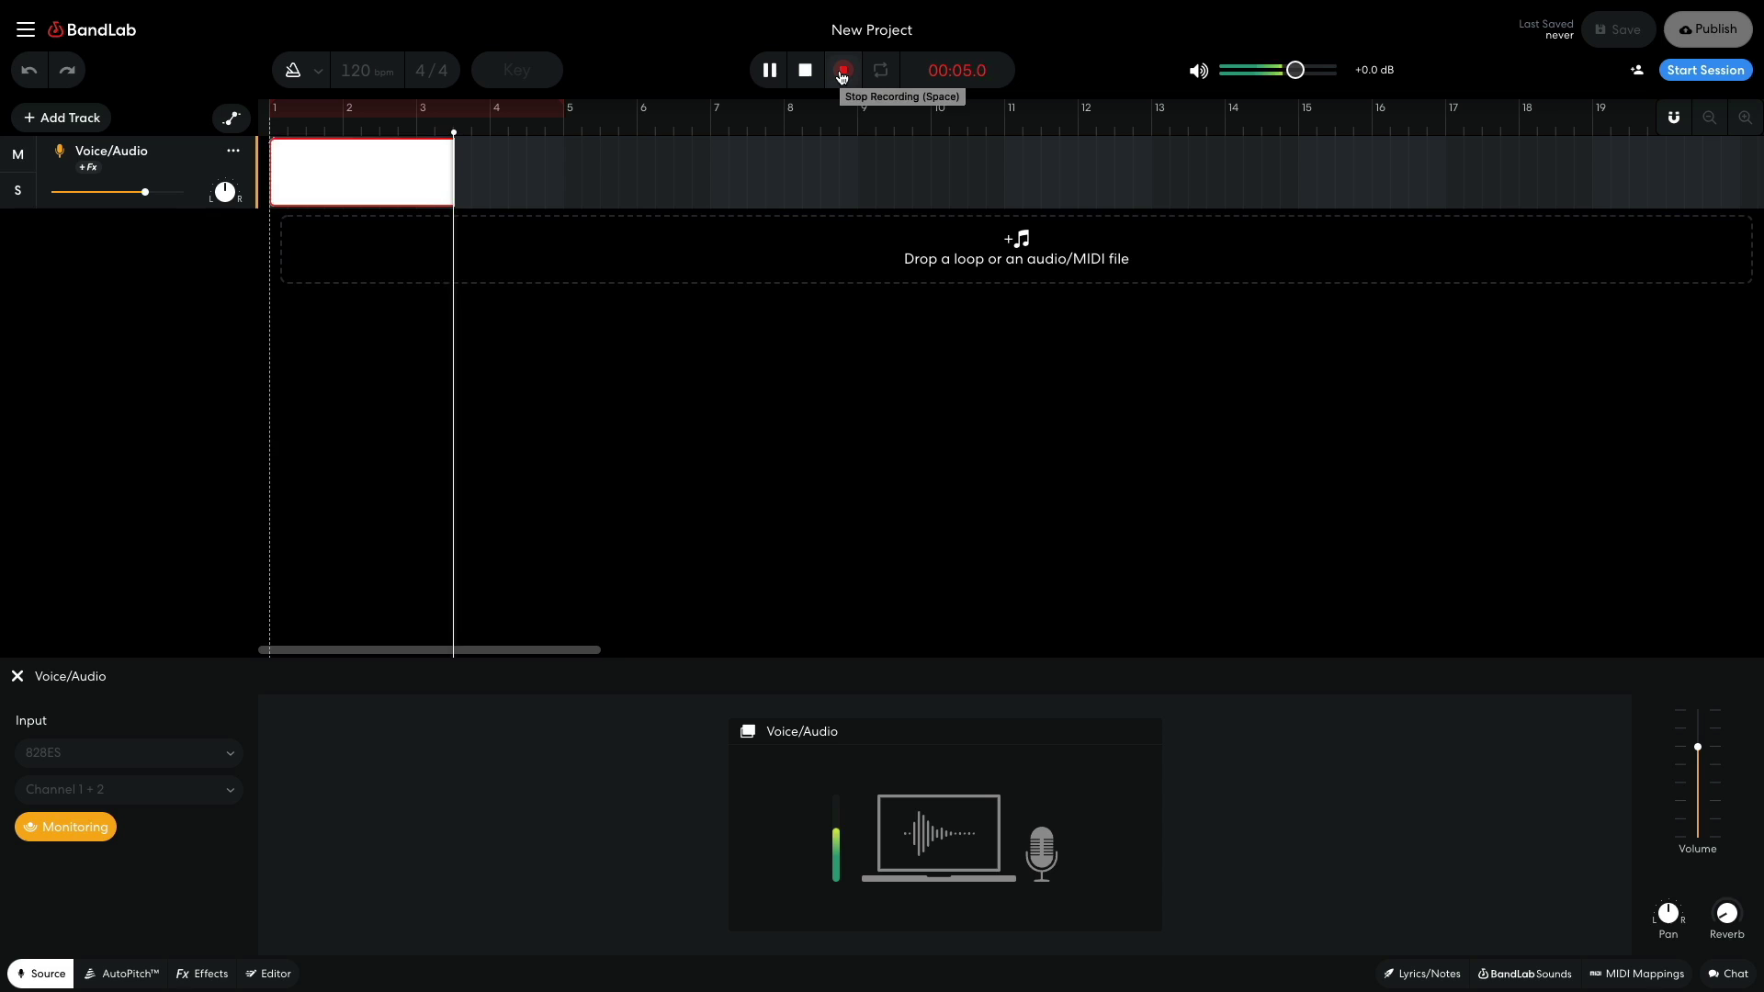
left_click(842, 73)
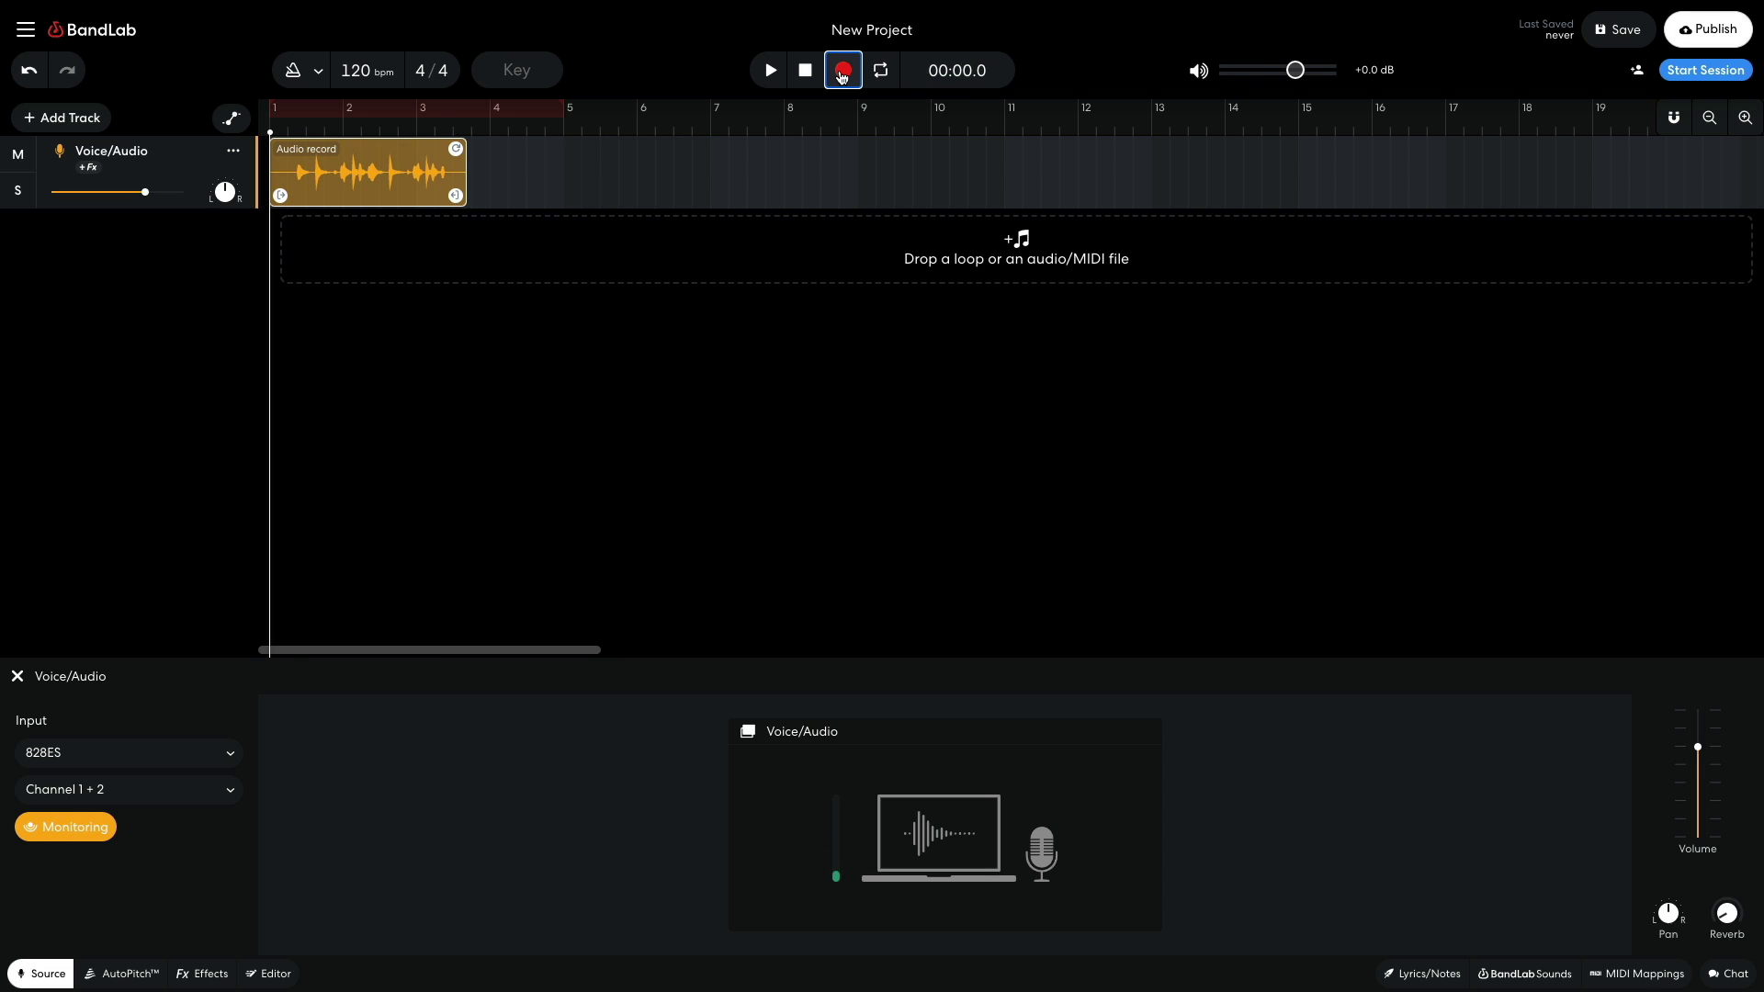
key("space")
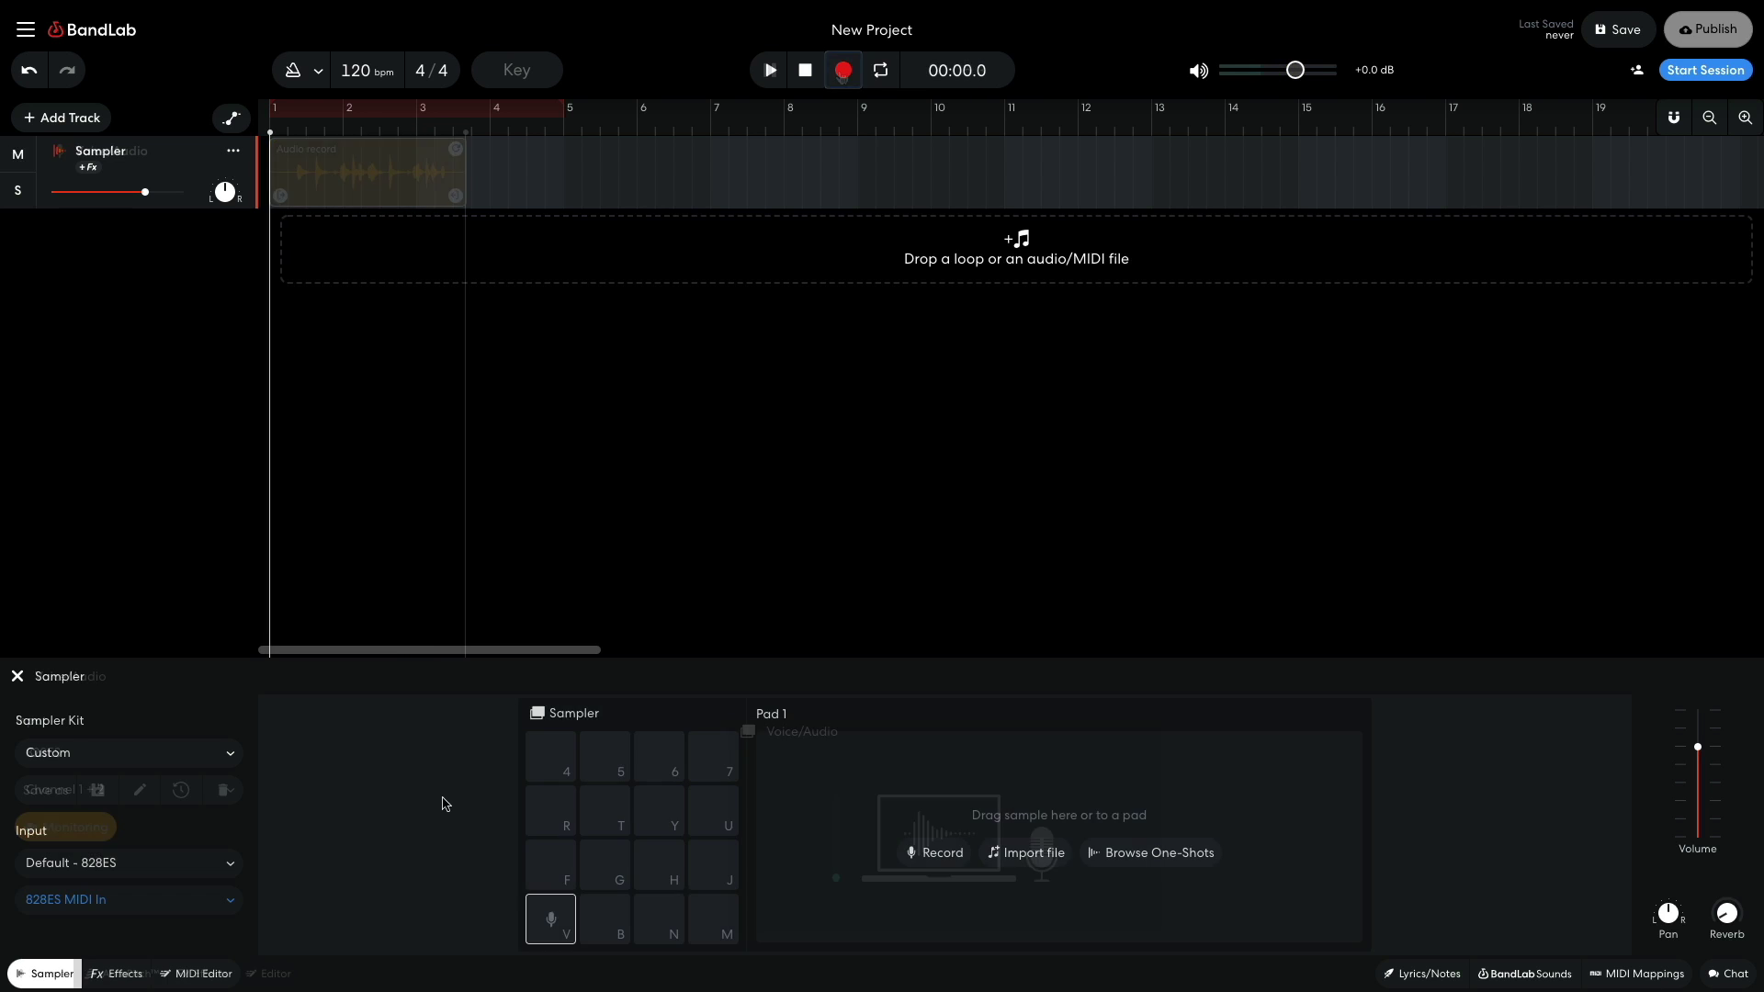
Set the Sampler input to 828ES, load Acoustic beat.wav onto pad V, and preview Pad 1.
left_click(219, 865)
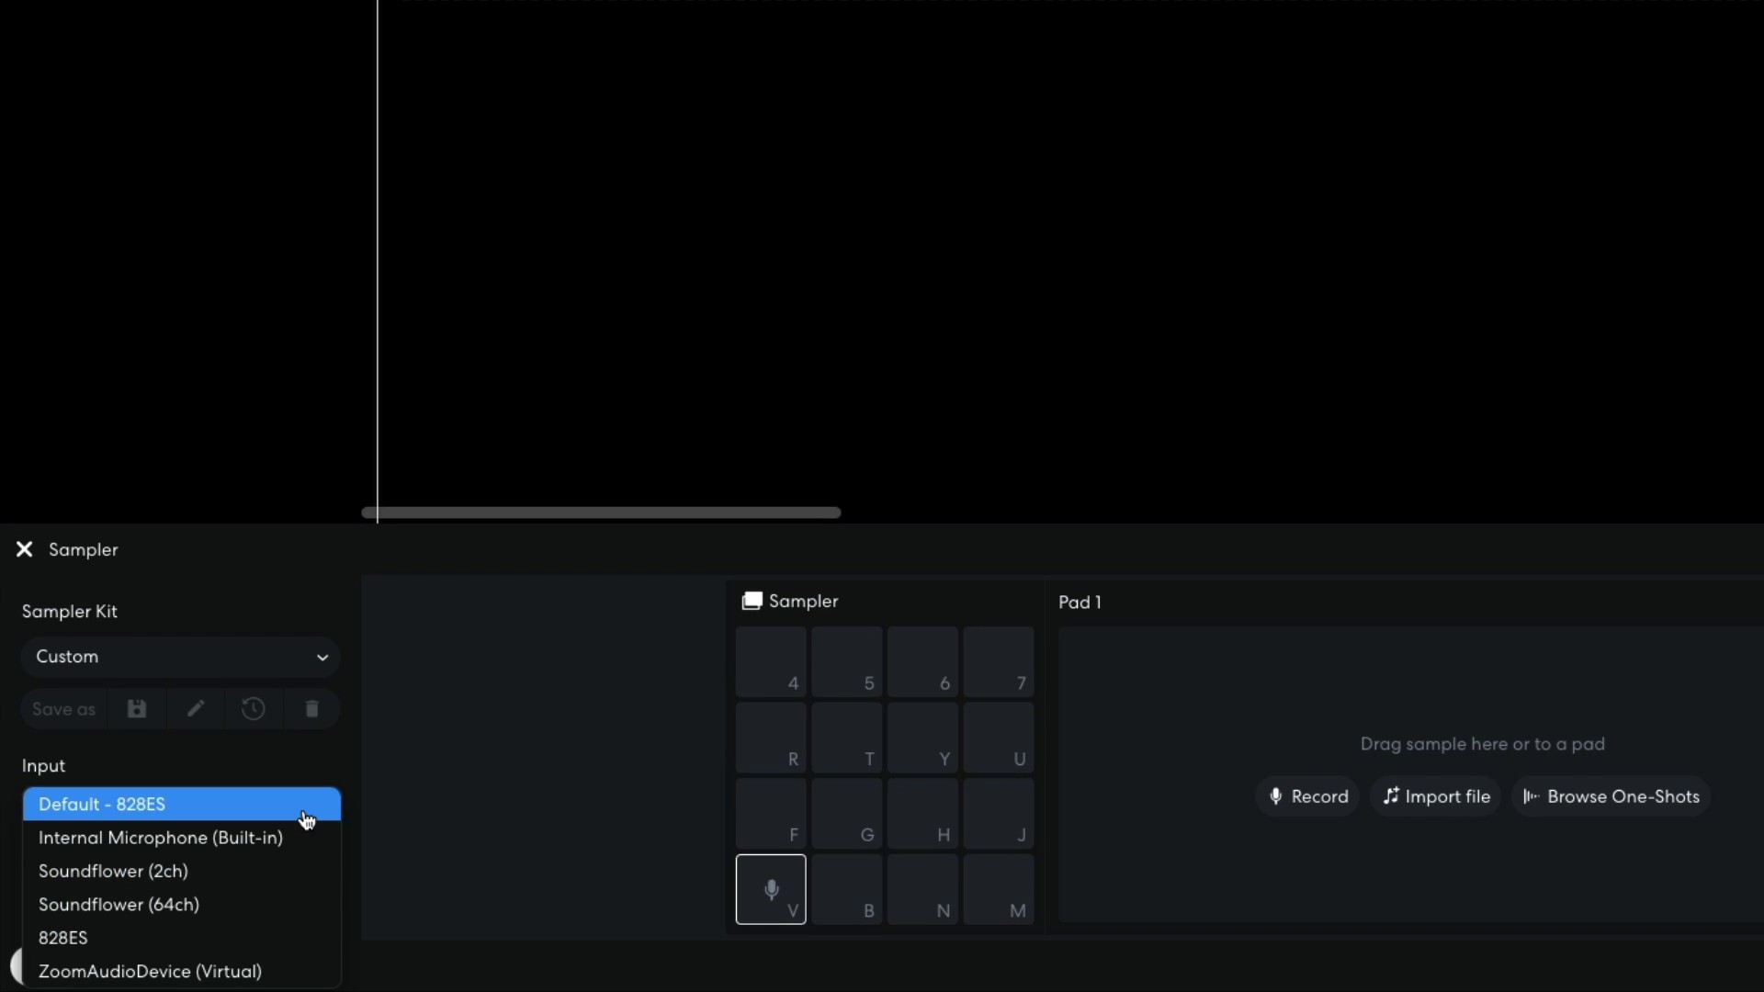
left_click(283, 939)
left_click(1291, 801)
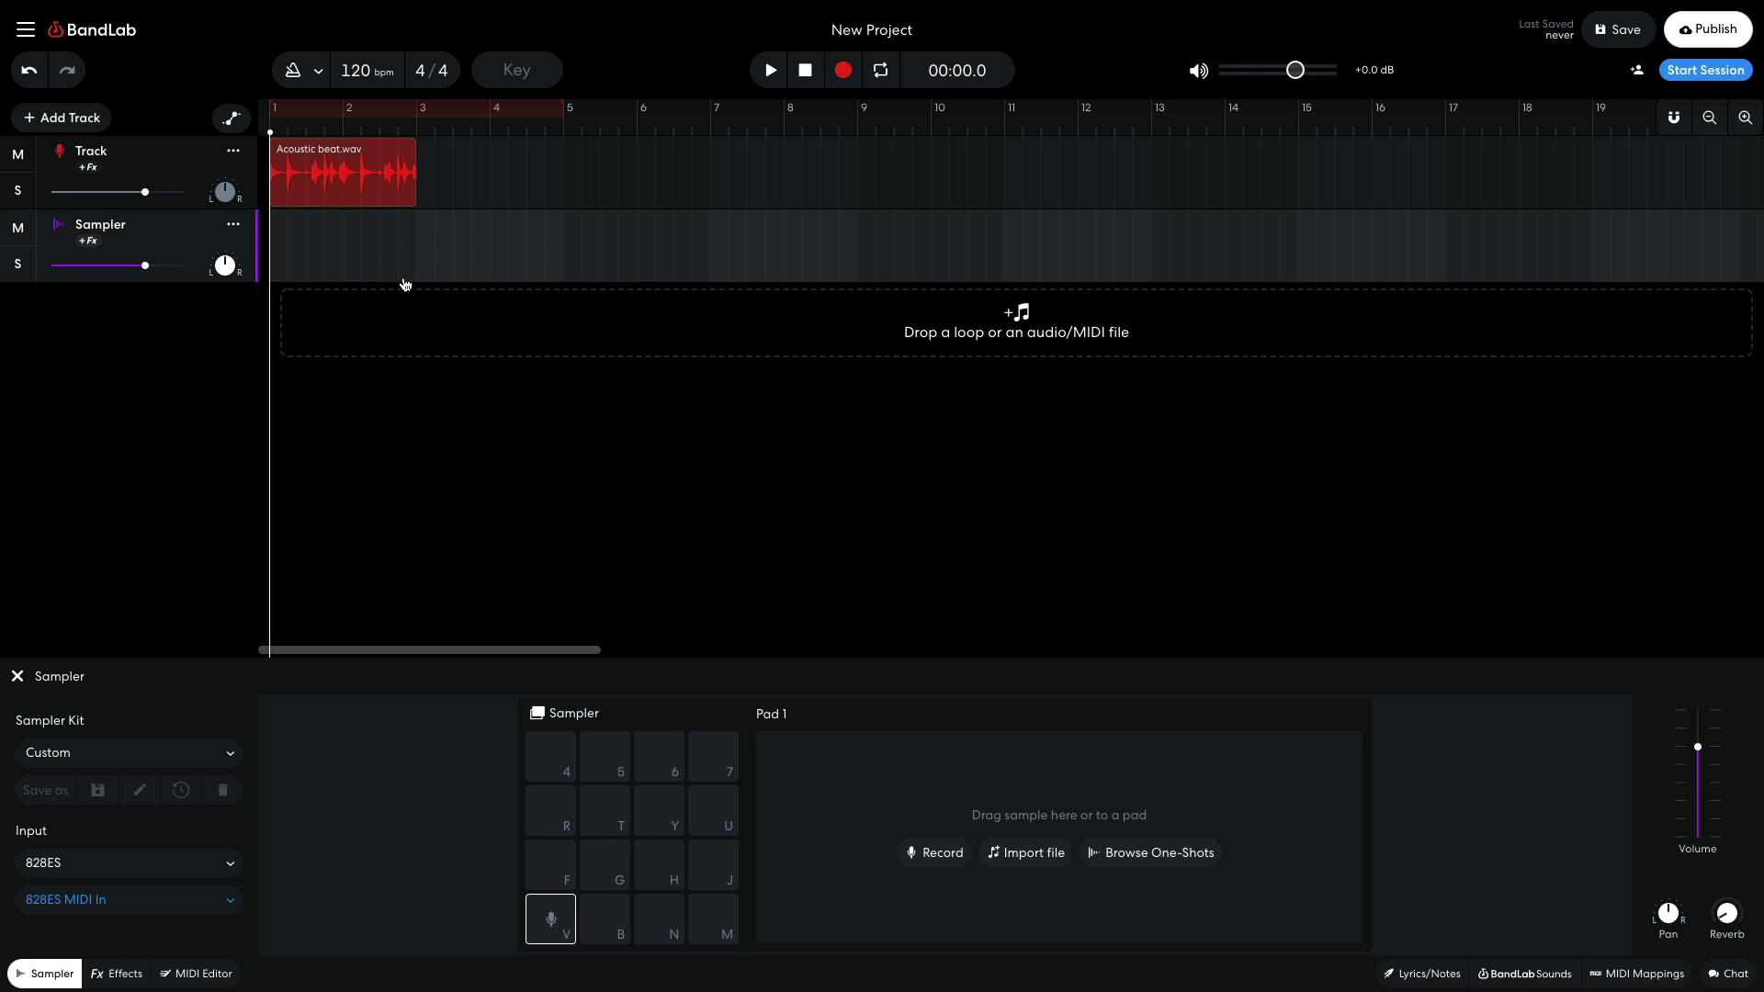
left_click_drag(346, 197, 547, 925)
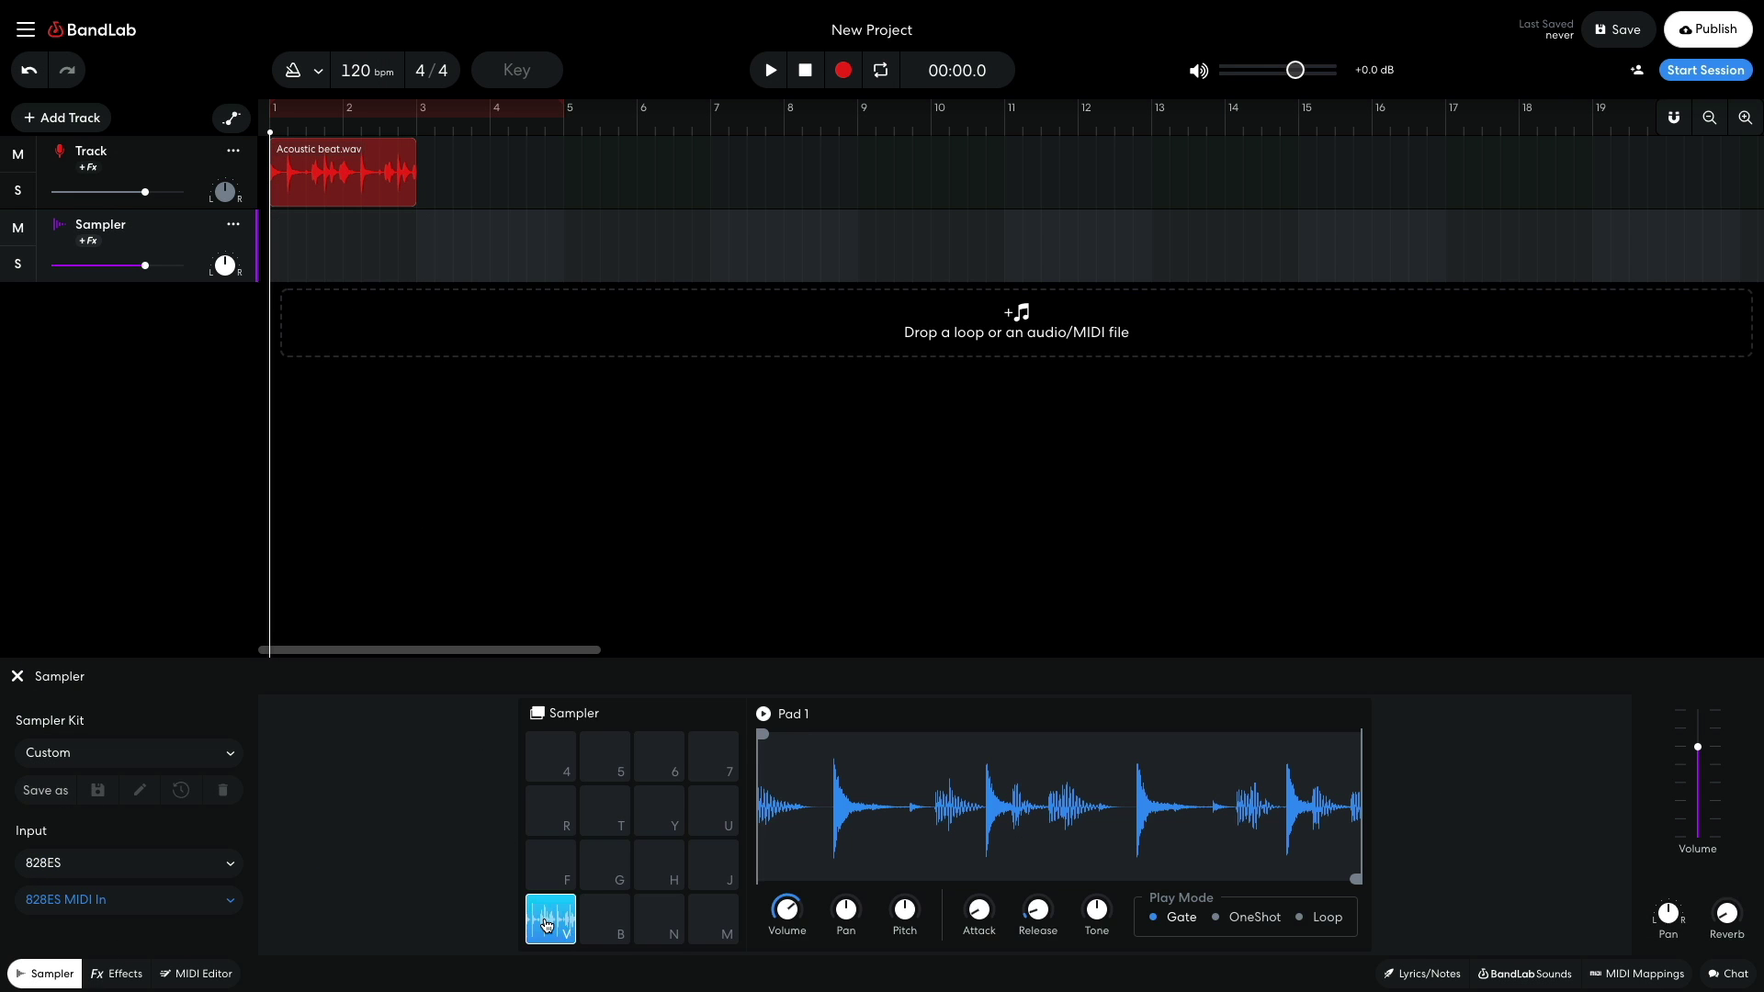
left_click(762, 715)
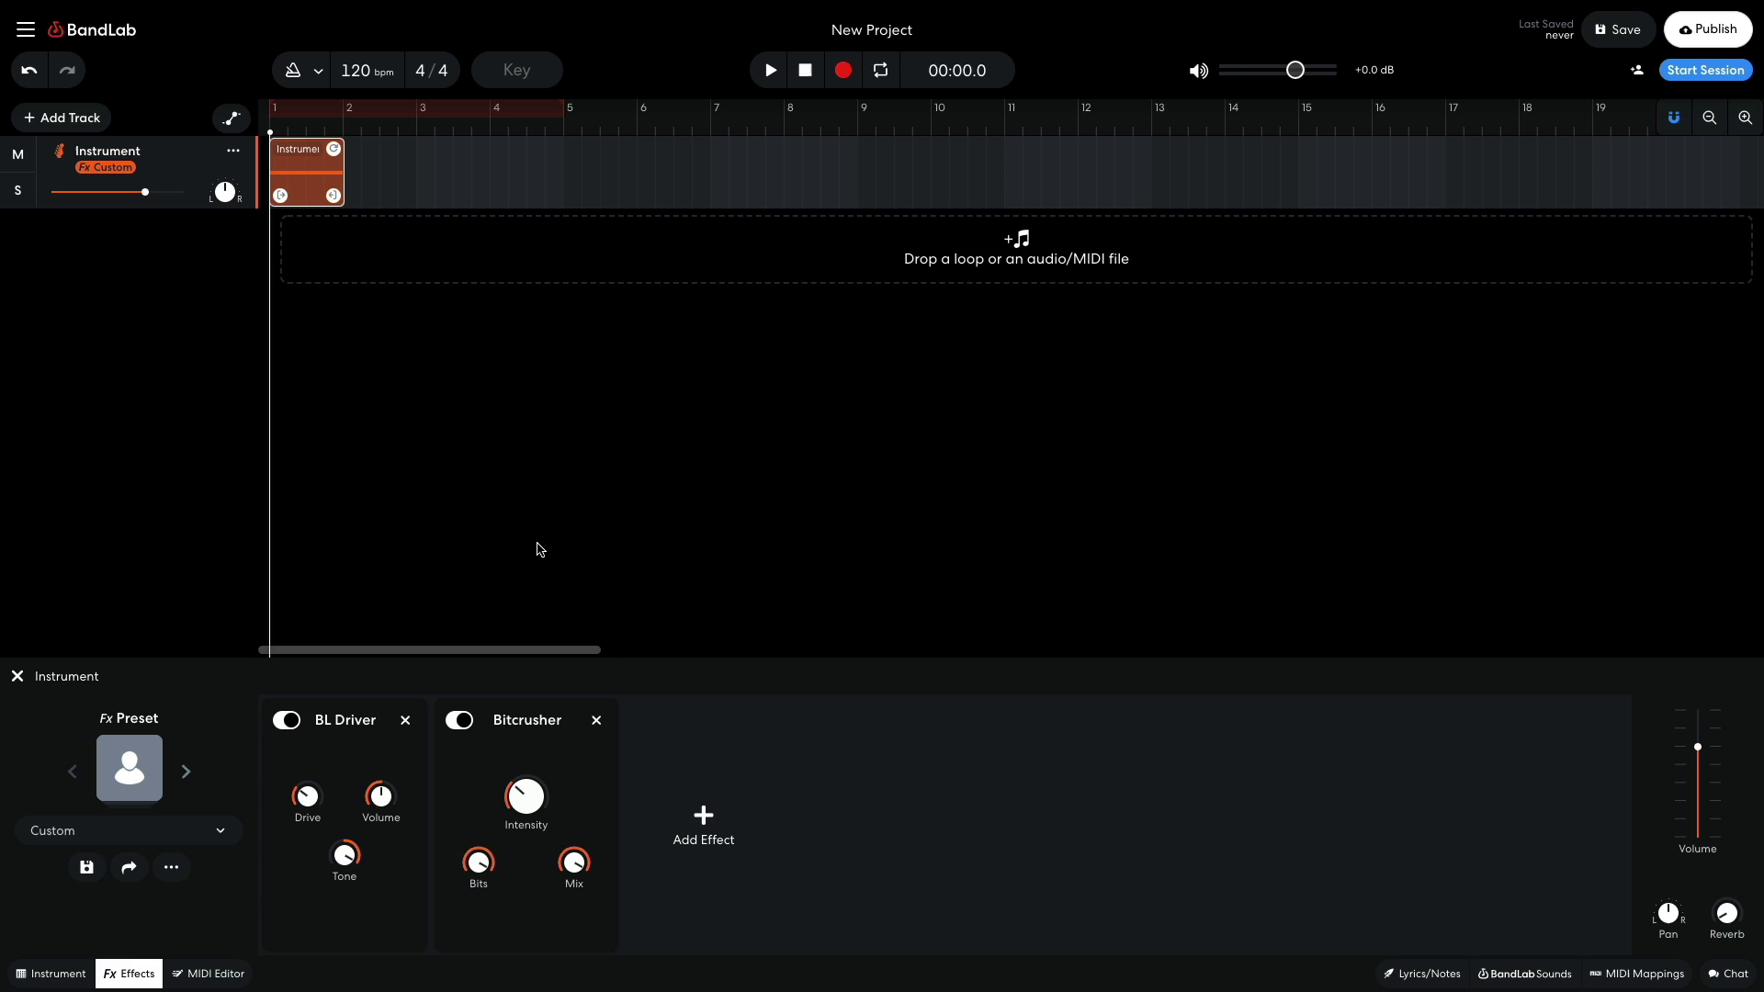
Play and stop the Instrument clip through BL Driver and Bitcrusher, then reach File > Download > Mixdown As.
key("space")
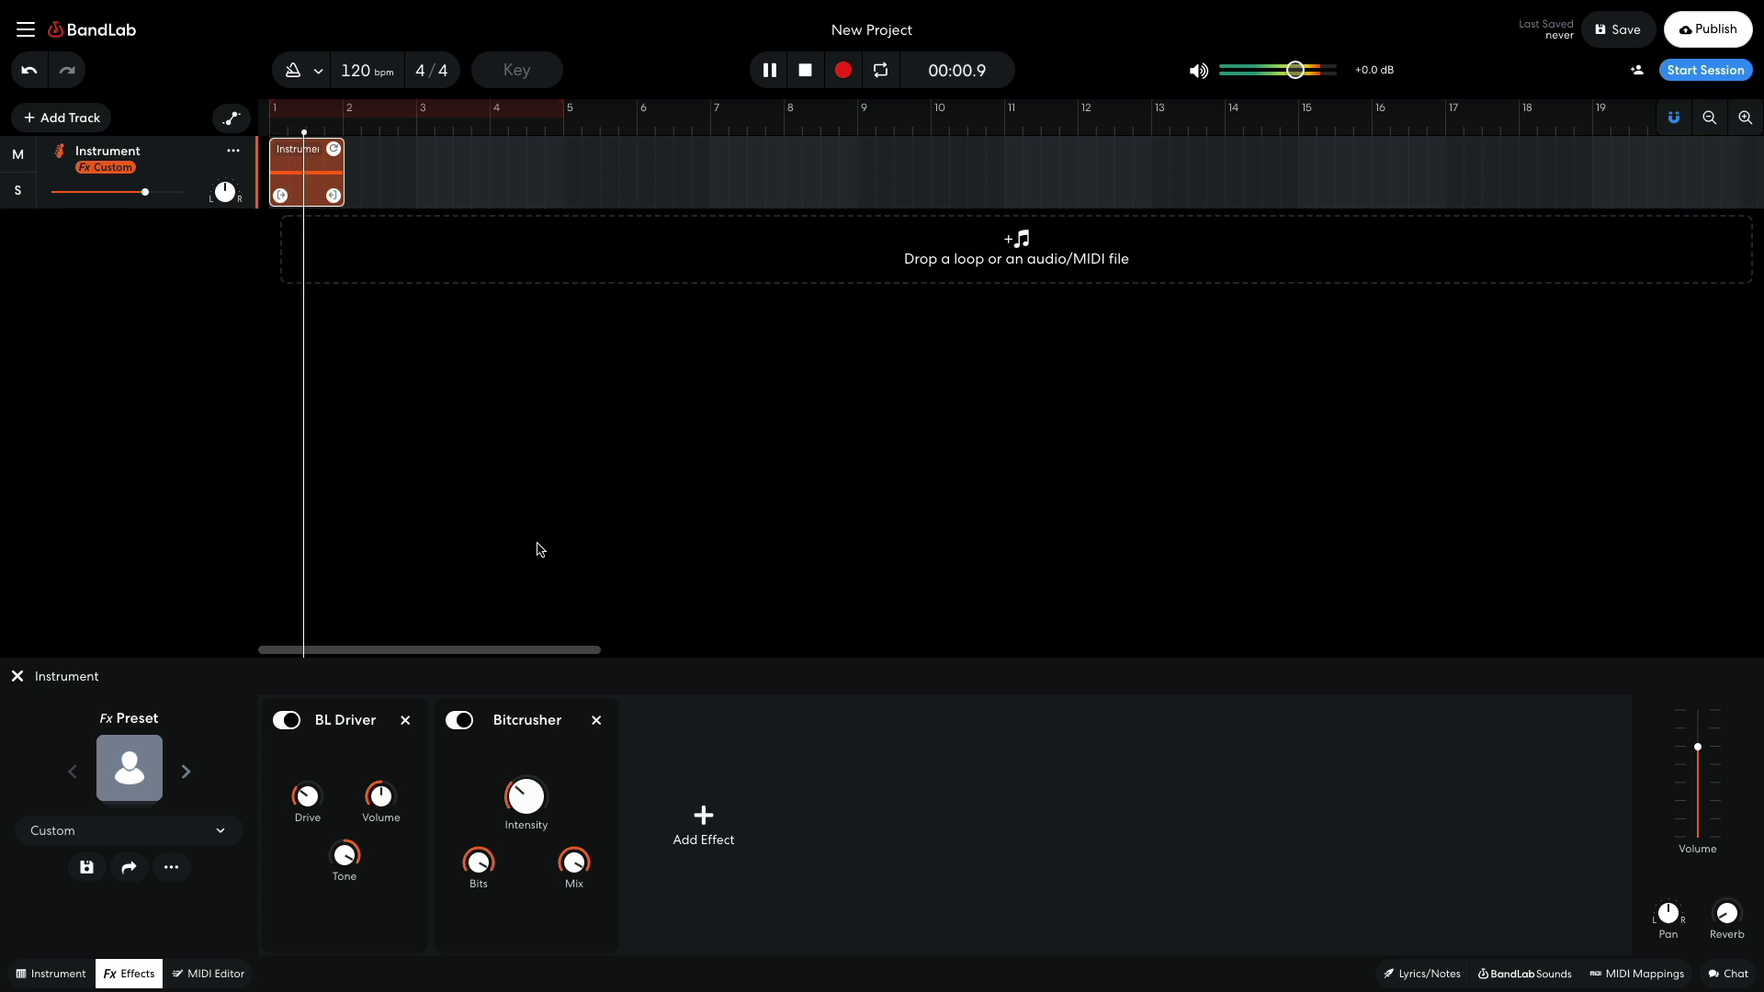
key("space")
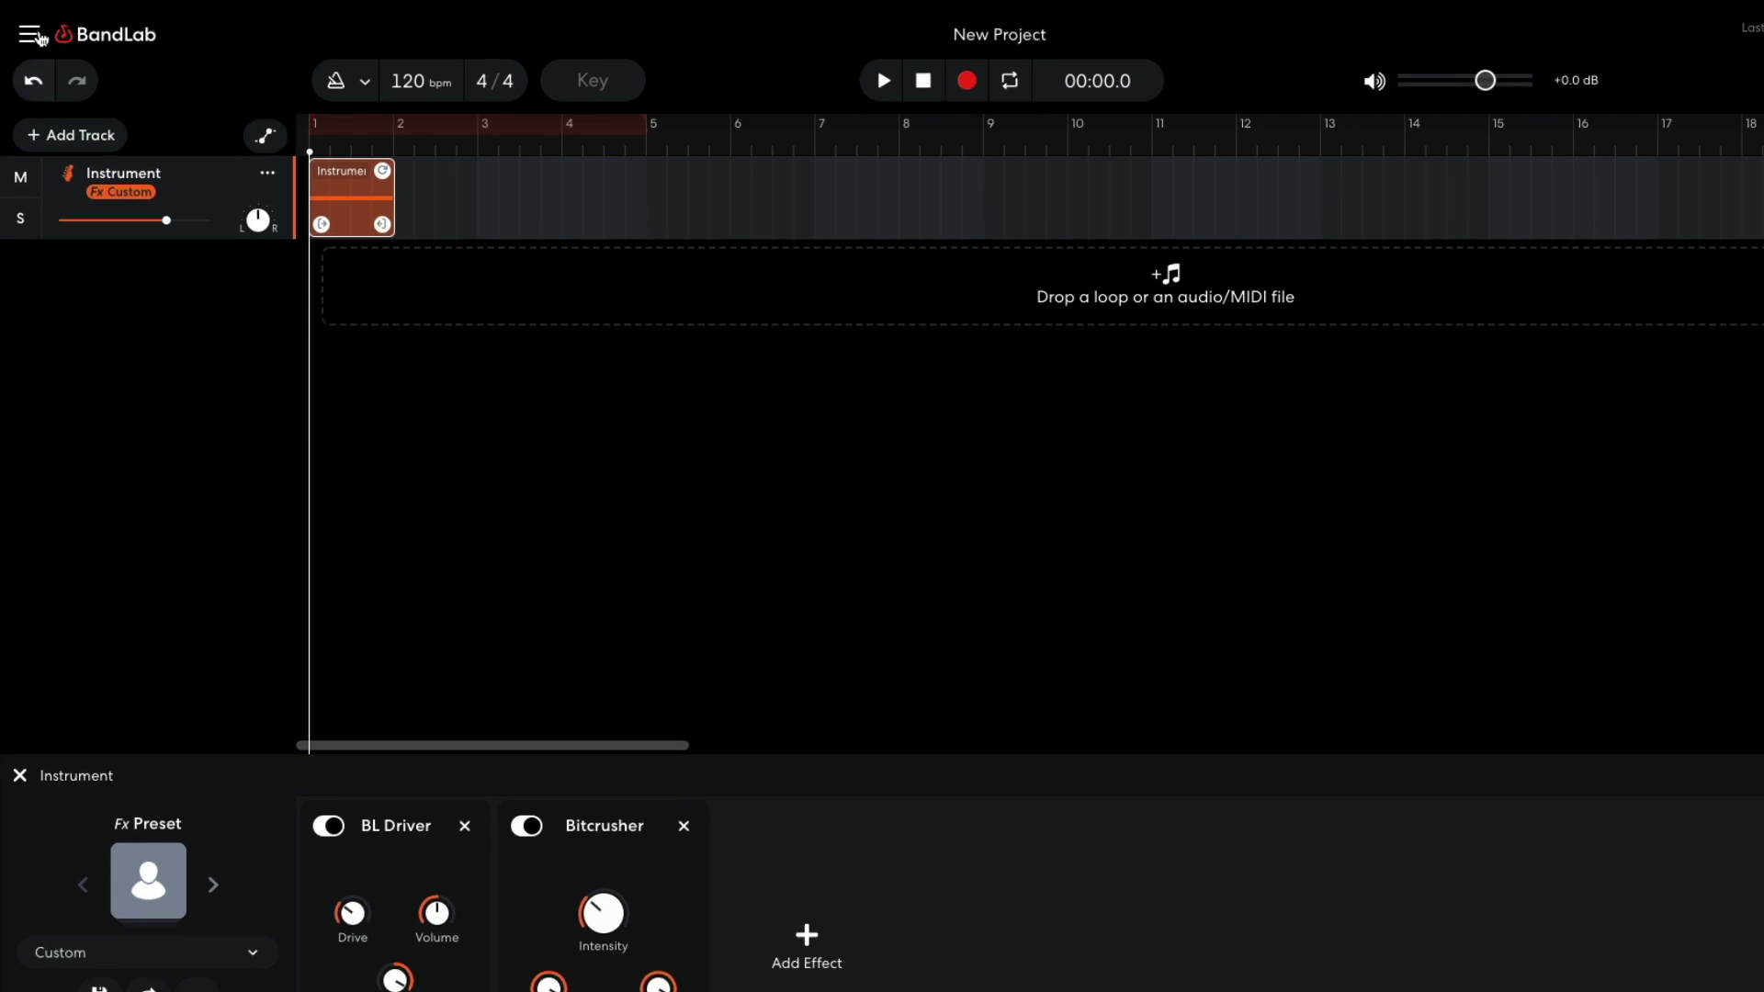
left_click(31, 35)
mouse_move(64, 71)
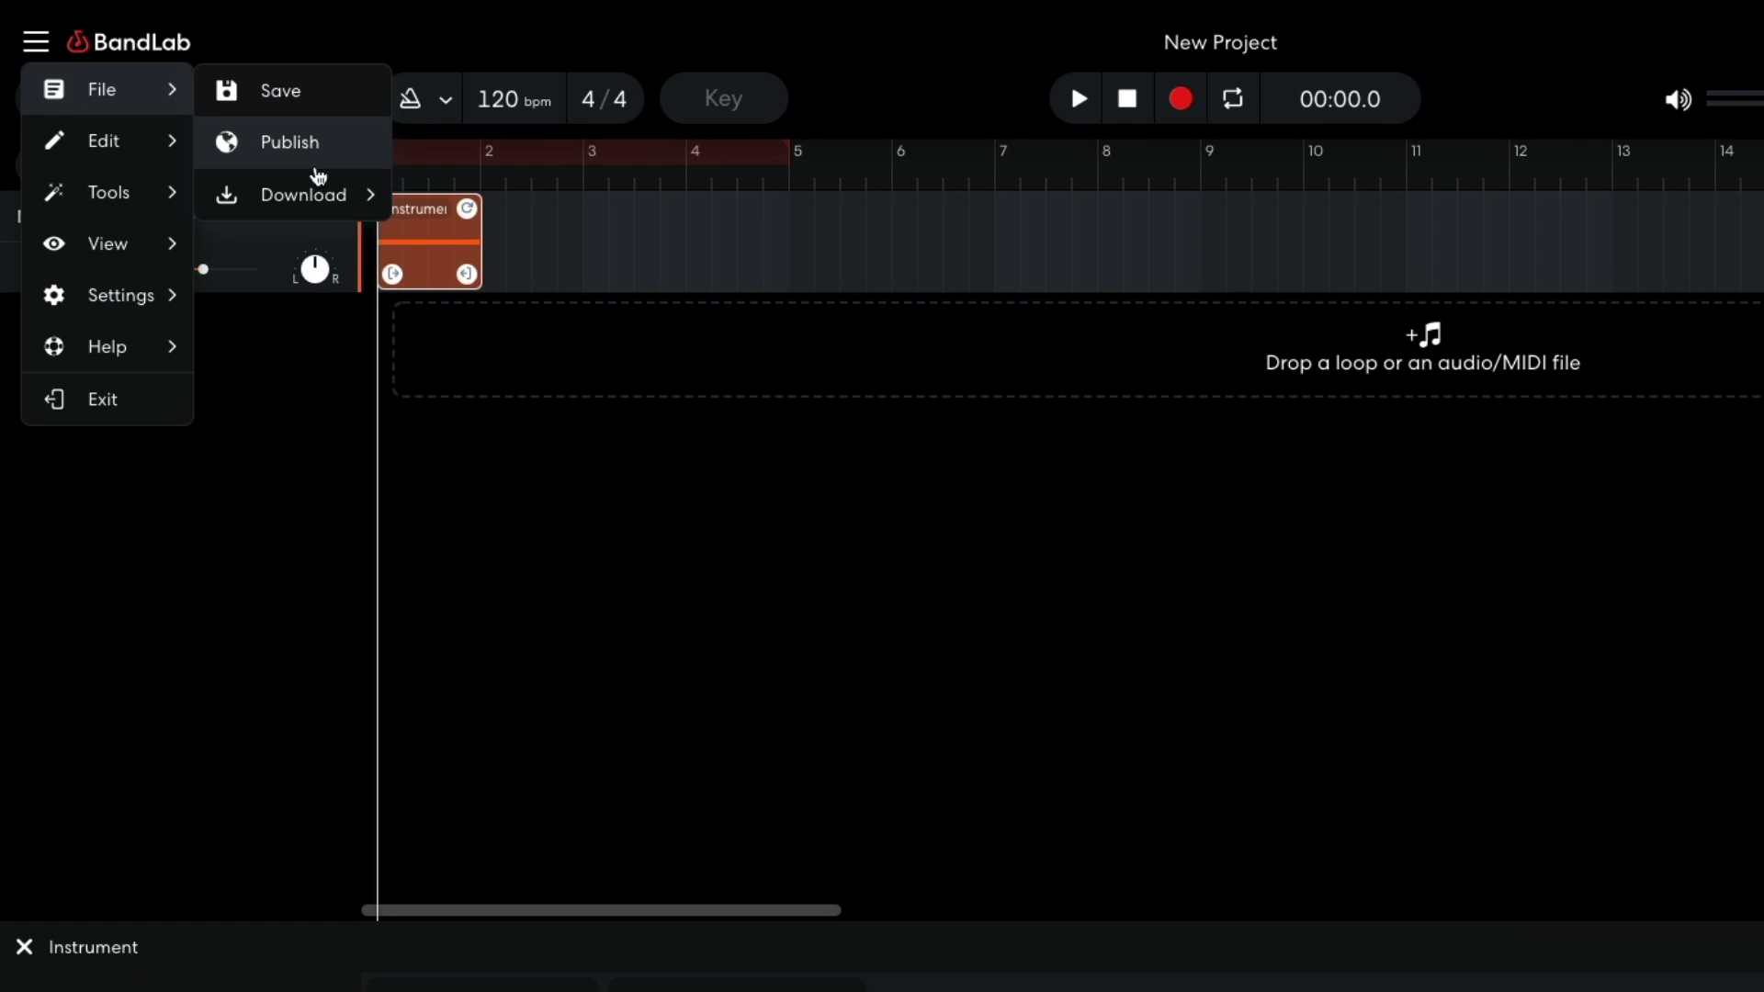
mouse_move(315, 194)
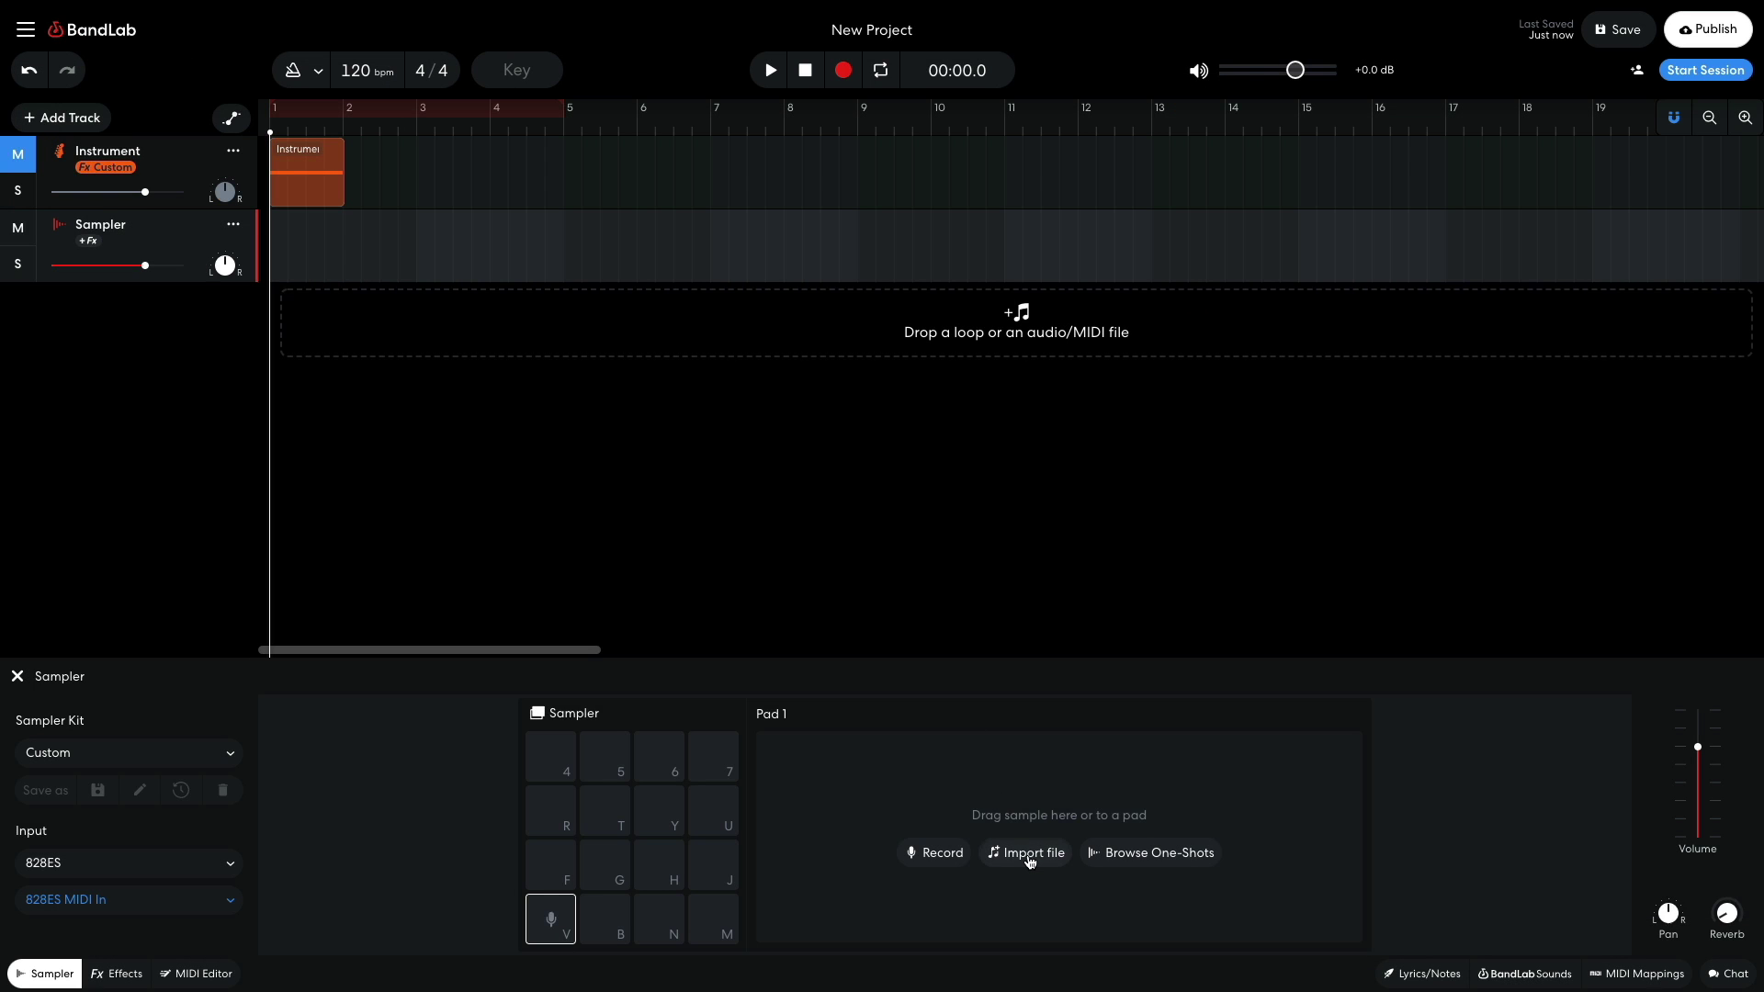
Load Resampled bass.wav from My Samples onto Pad 1 and preview it.
left_click(1027, 853)
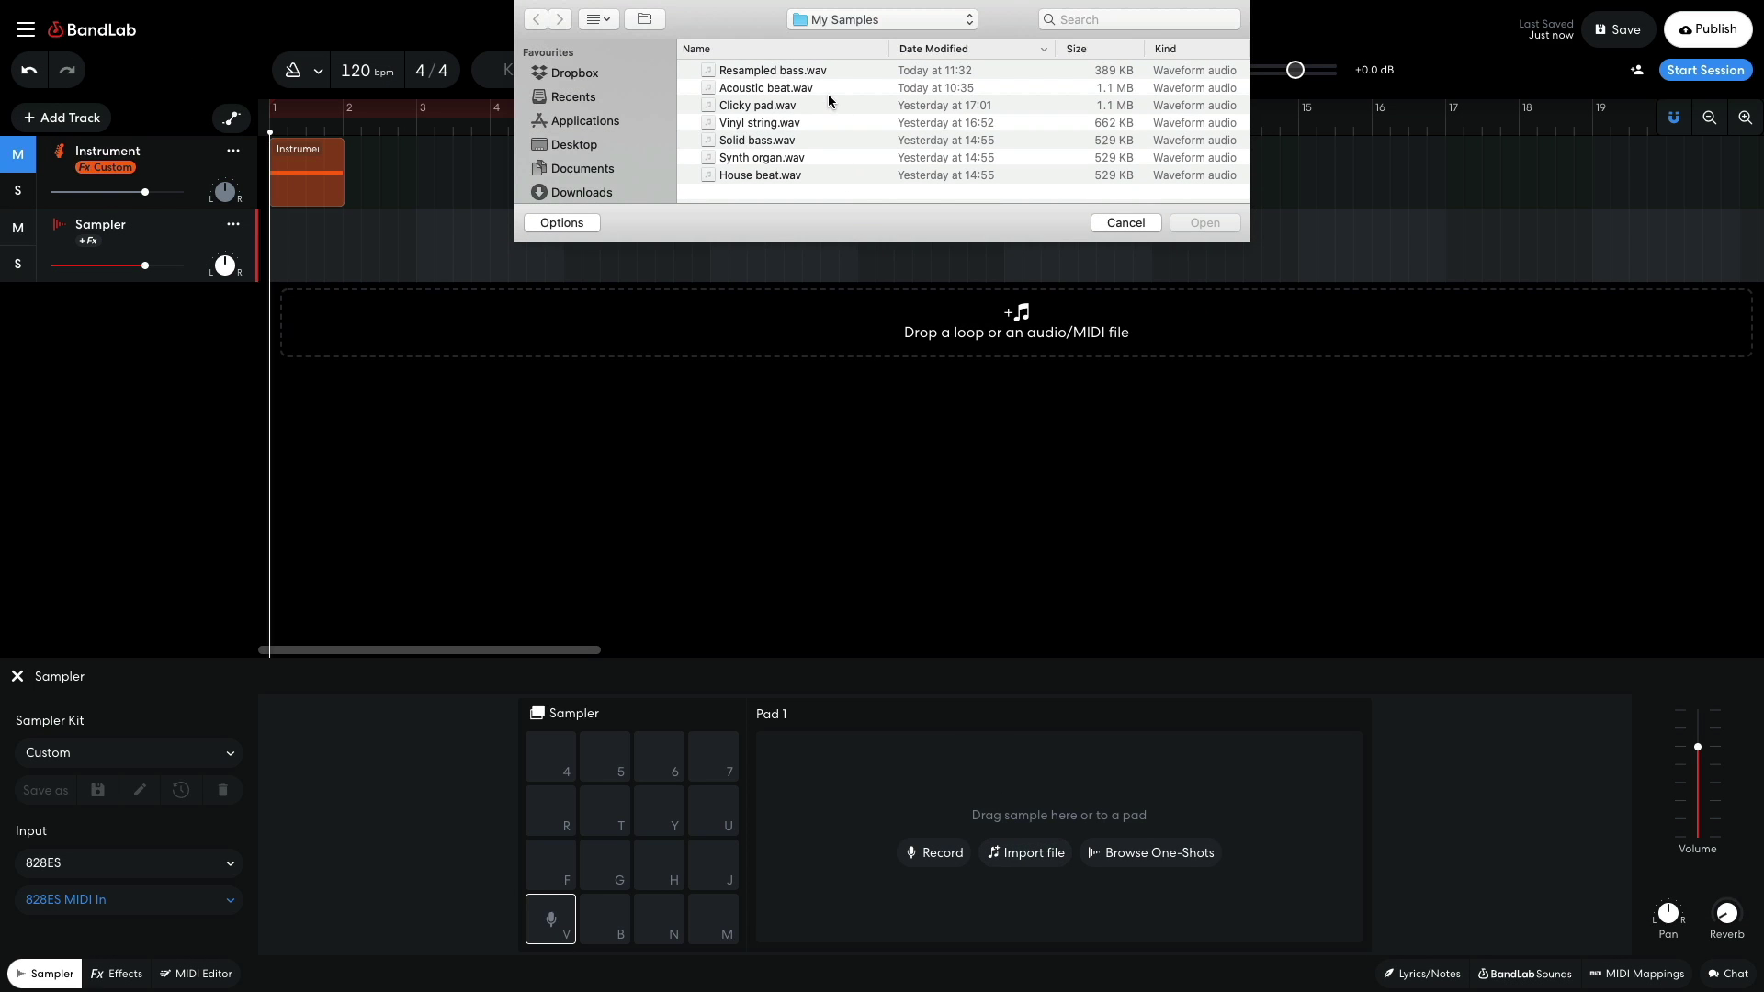
double_click(822, 72)
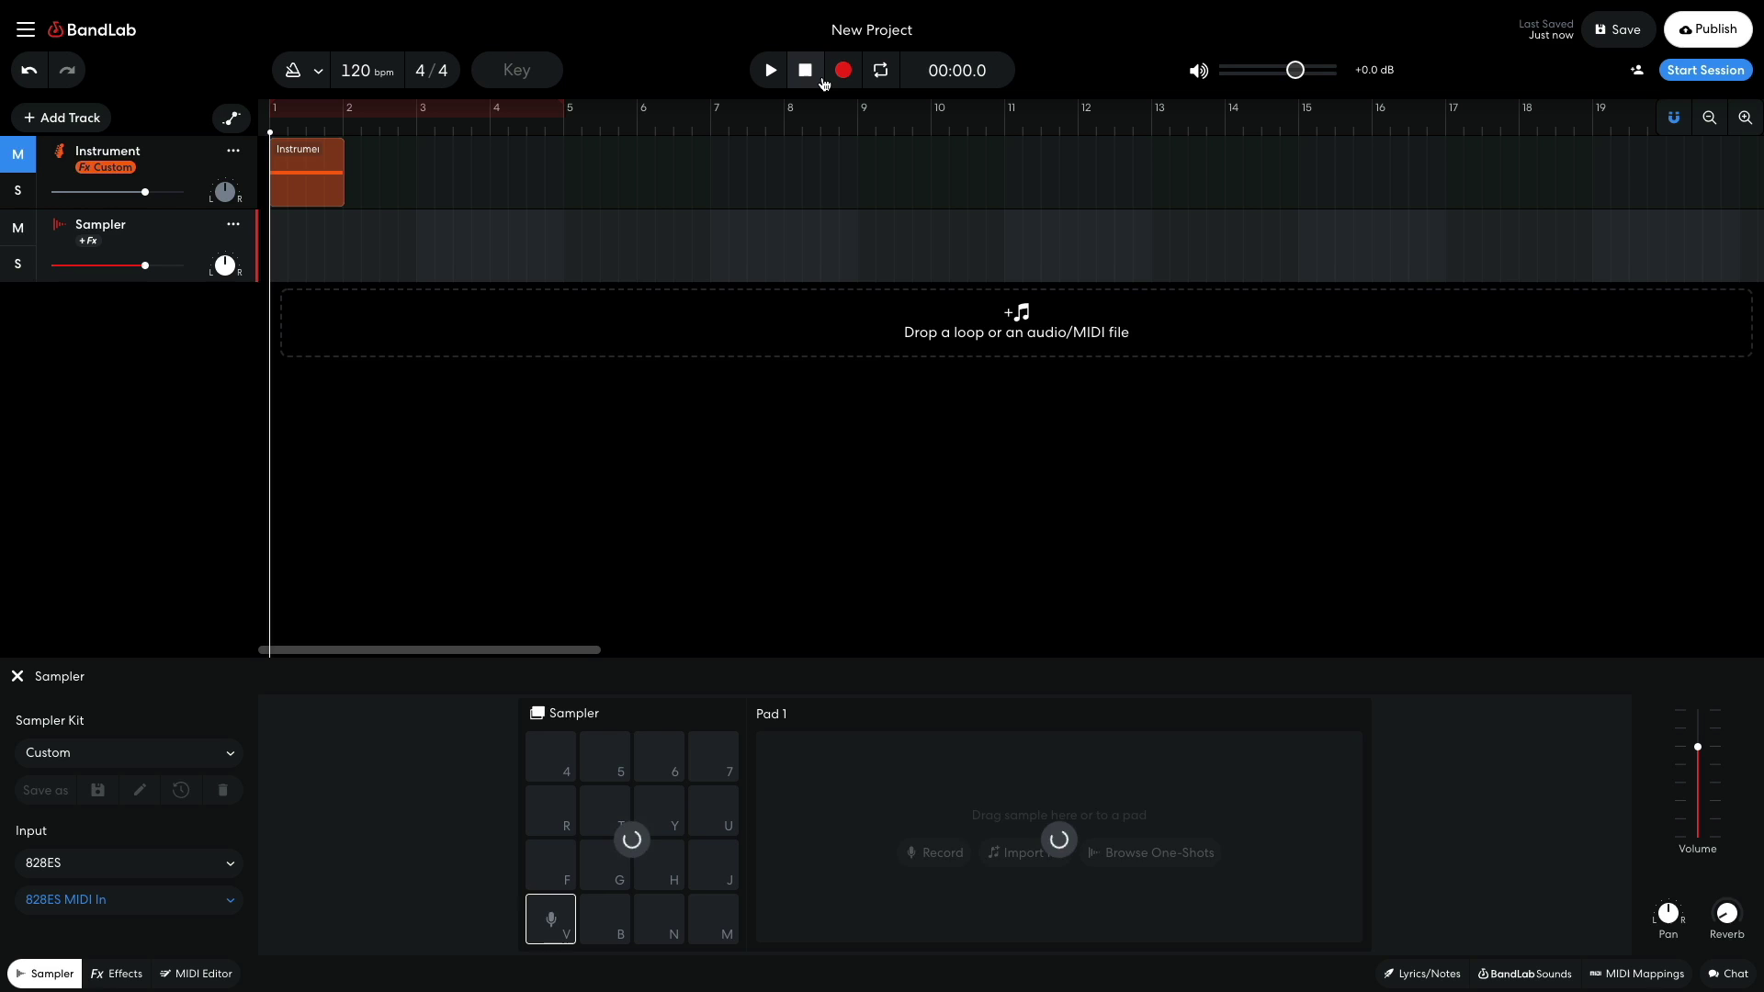
left_click(765, 715)
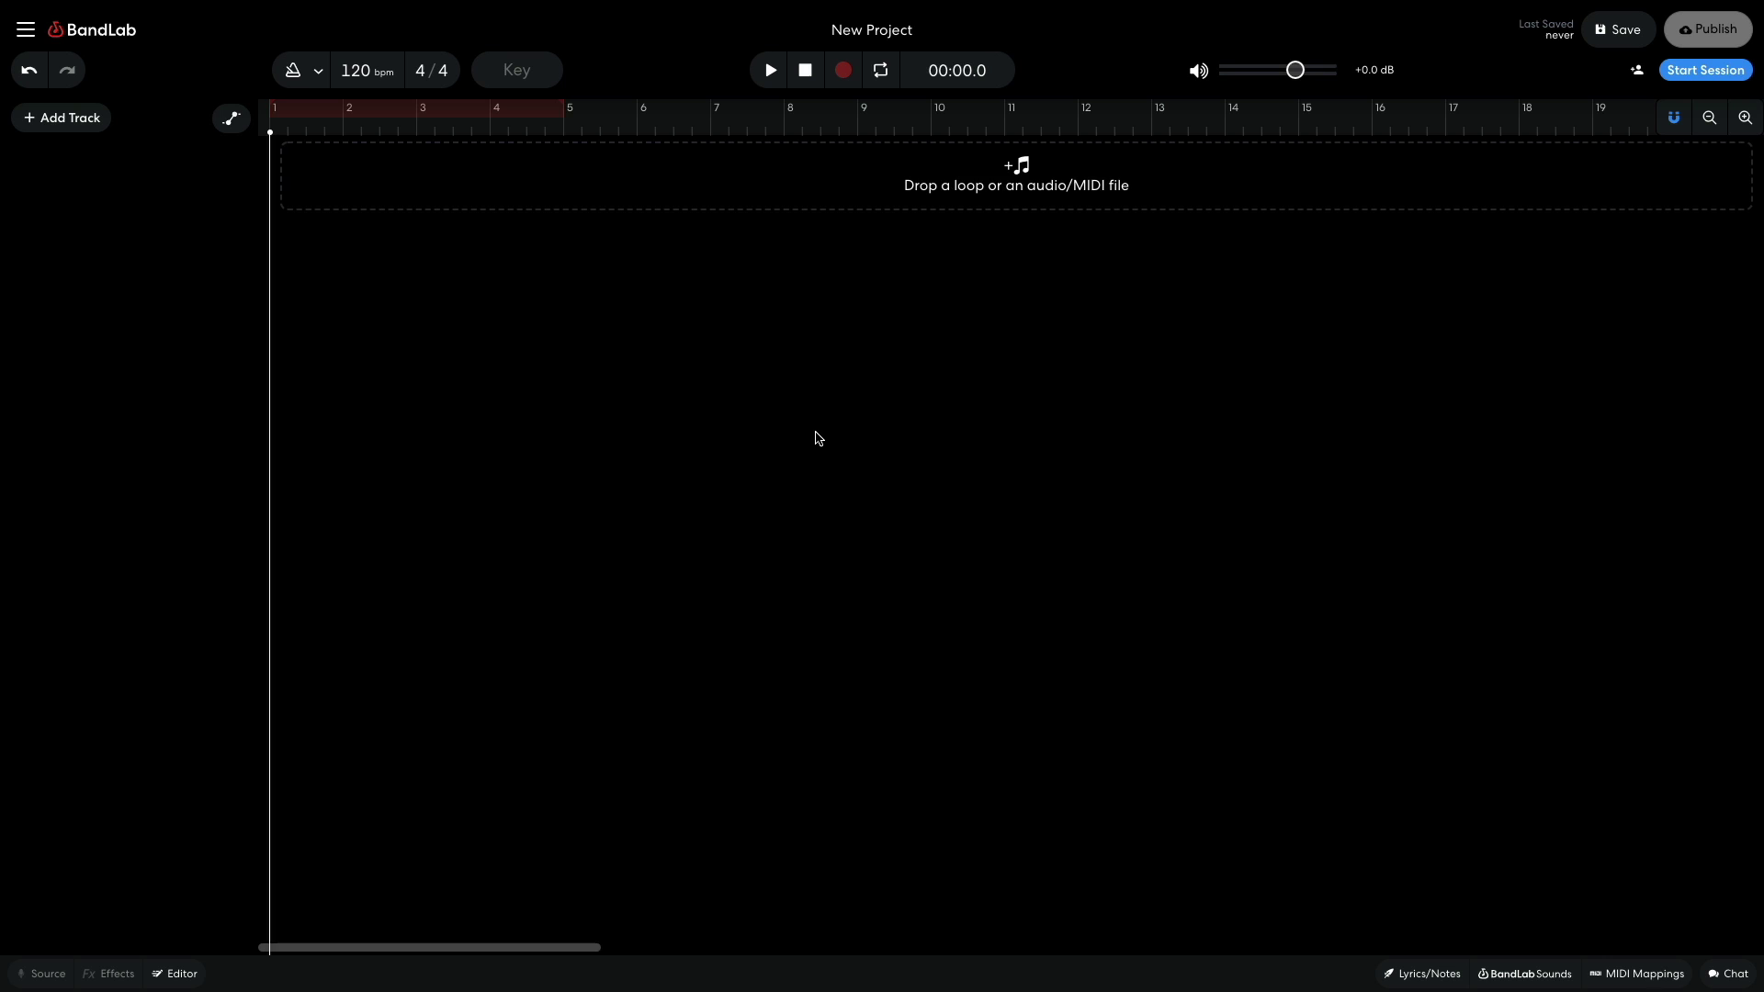
Import Jazzy chords.midi from My Samples as an Acoustic Grand Piano track, then play and pause it.
left_click(1012, 166)
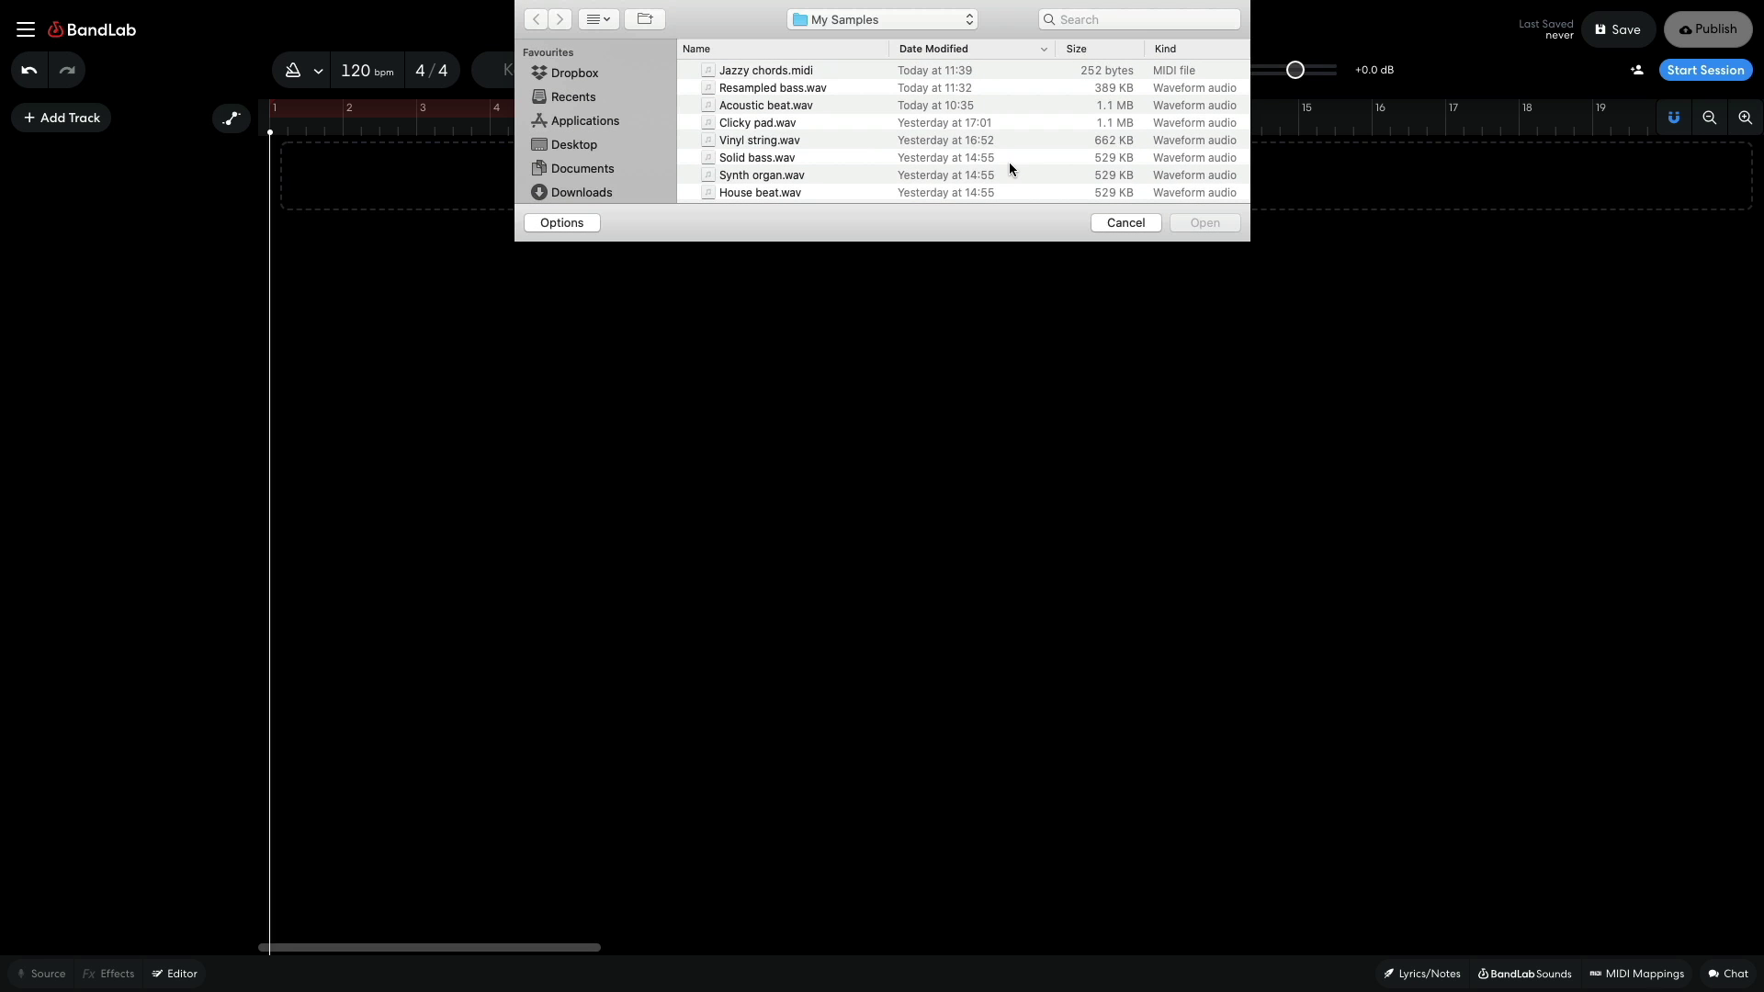
double_click(808, 69)
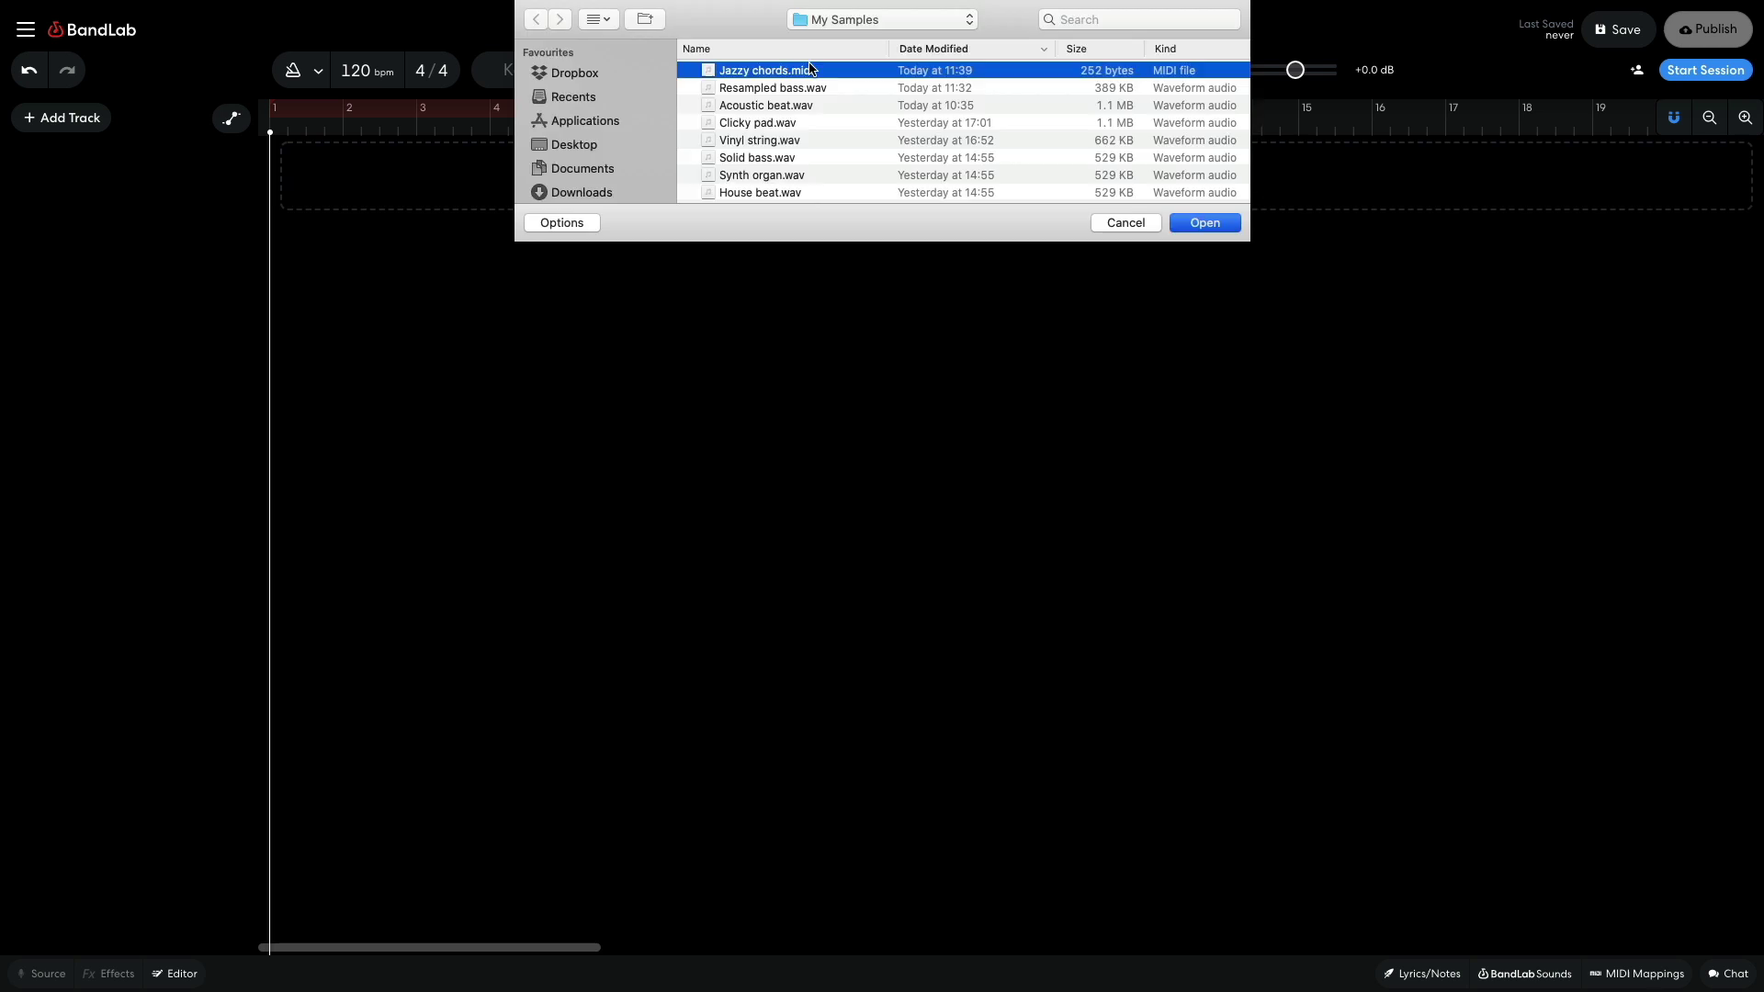
key("space")
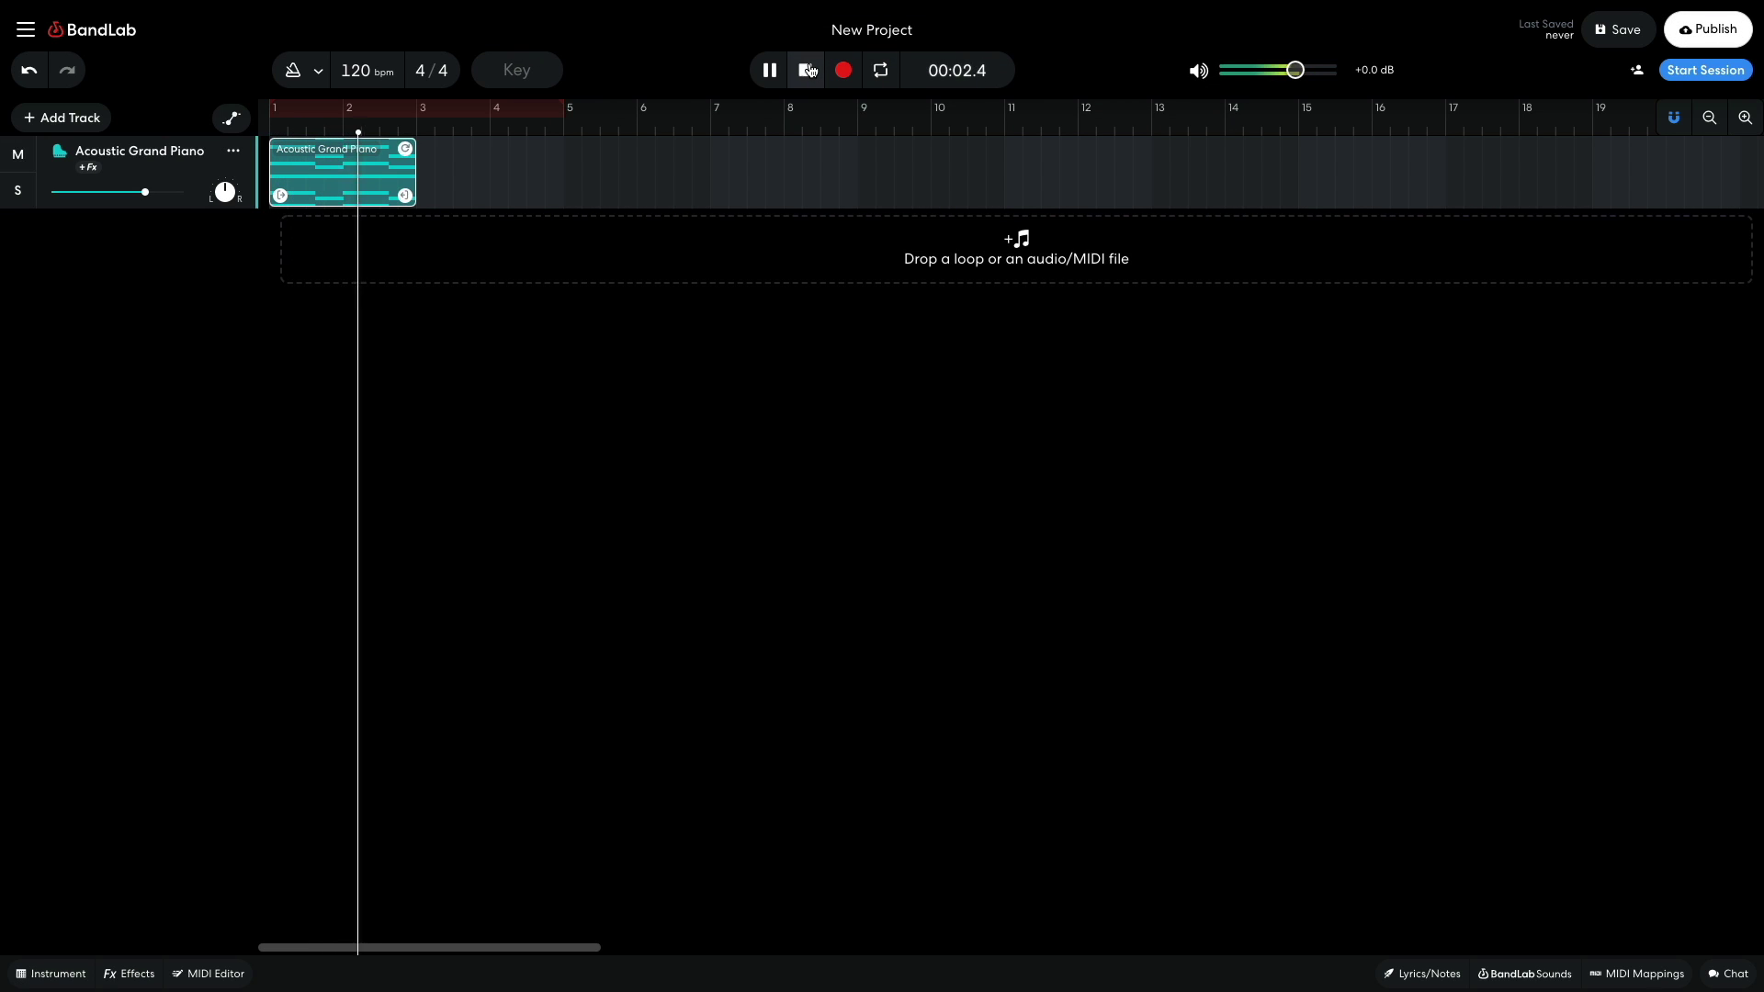
key("space")
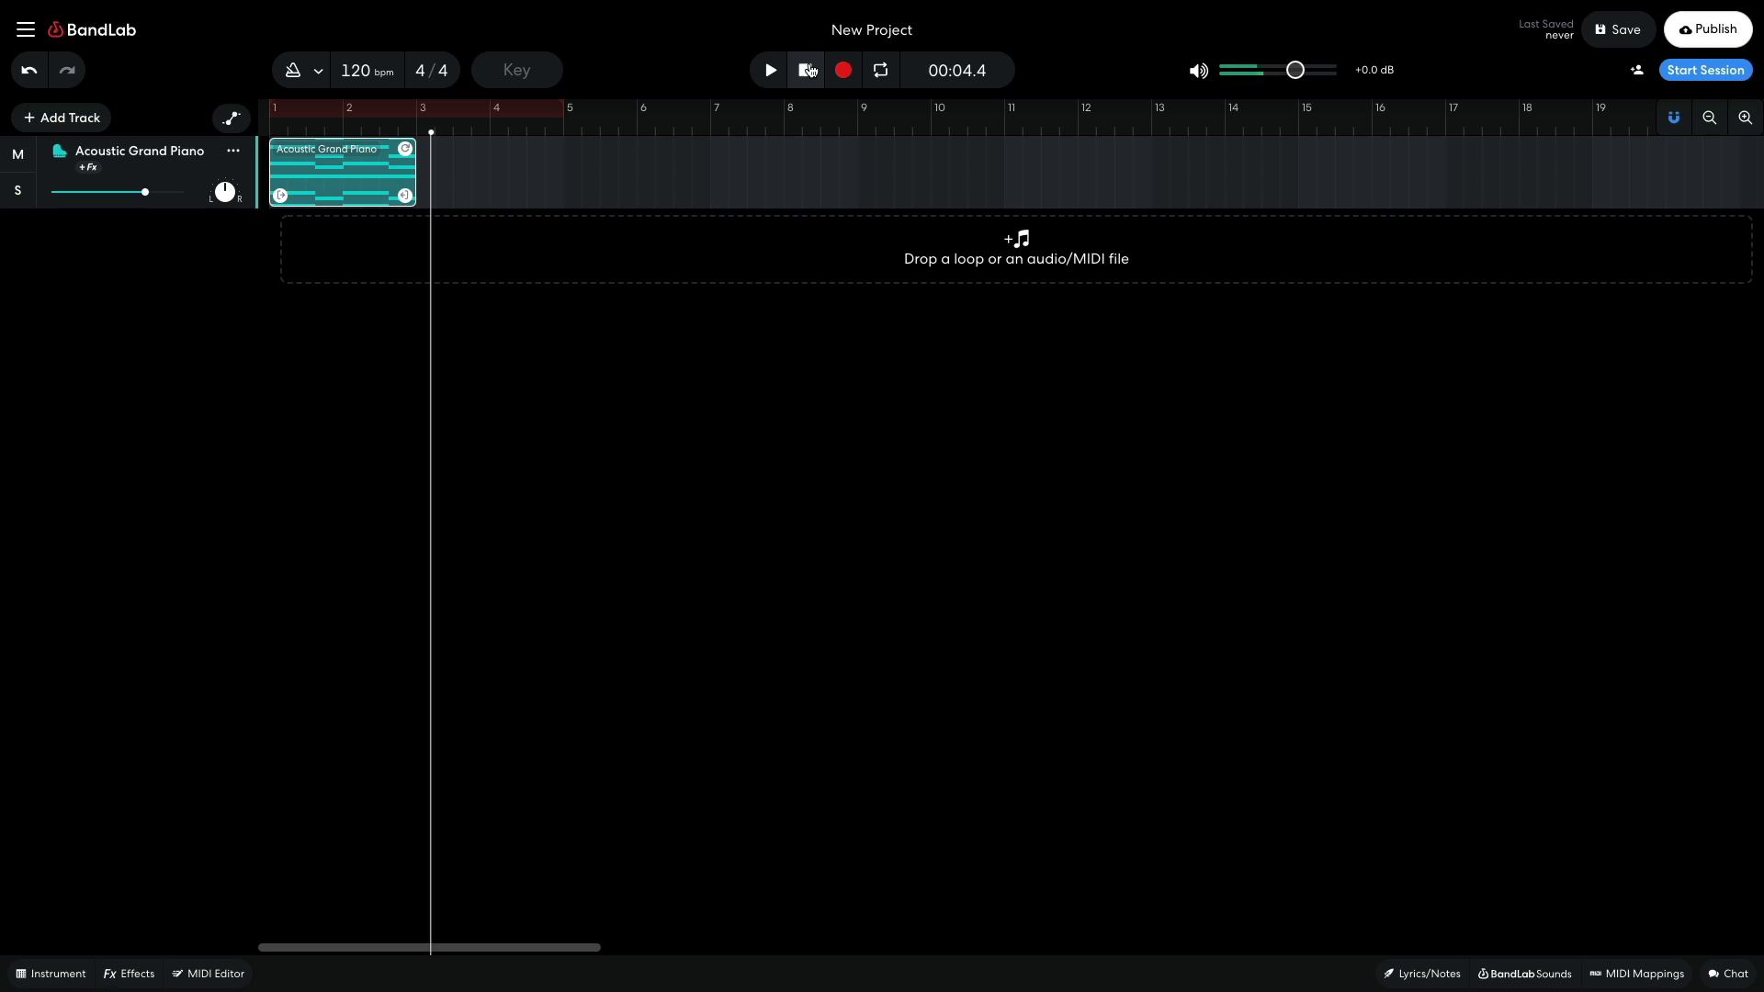